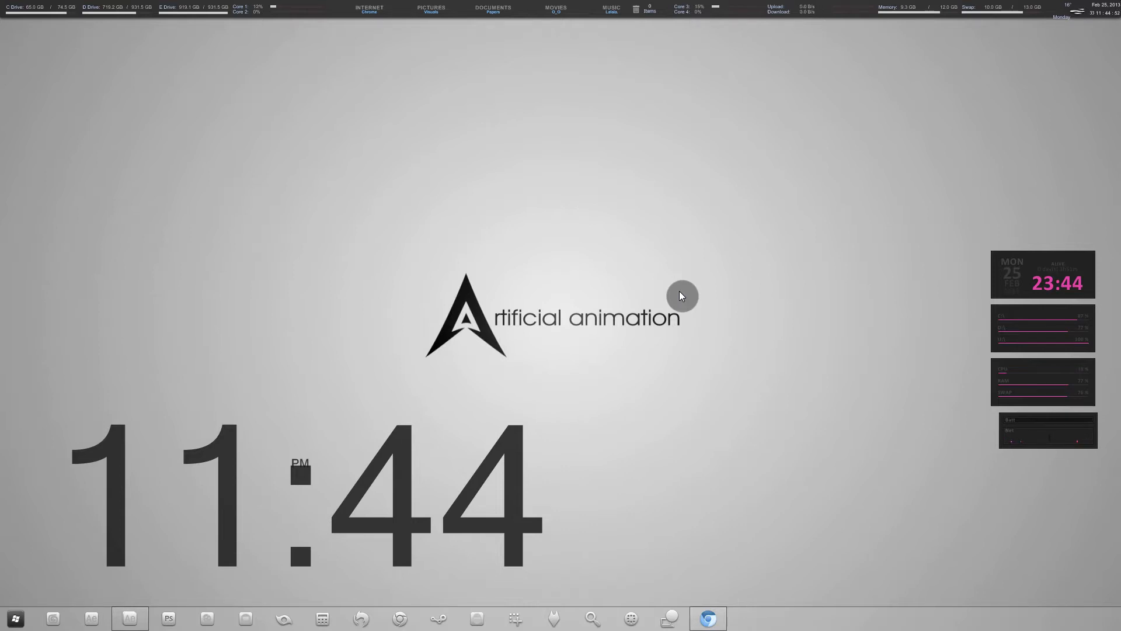
Step: Switch to the browser and watch part of the Trapcode Particular 2.2 demo video on the Red Giant product page
{"action": "left_click", "coordinate": [708, 618]}
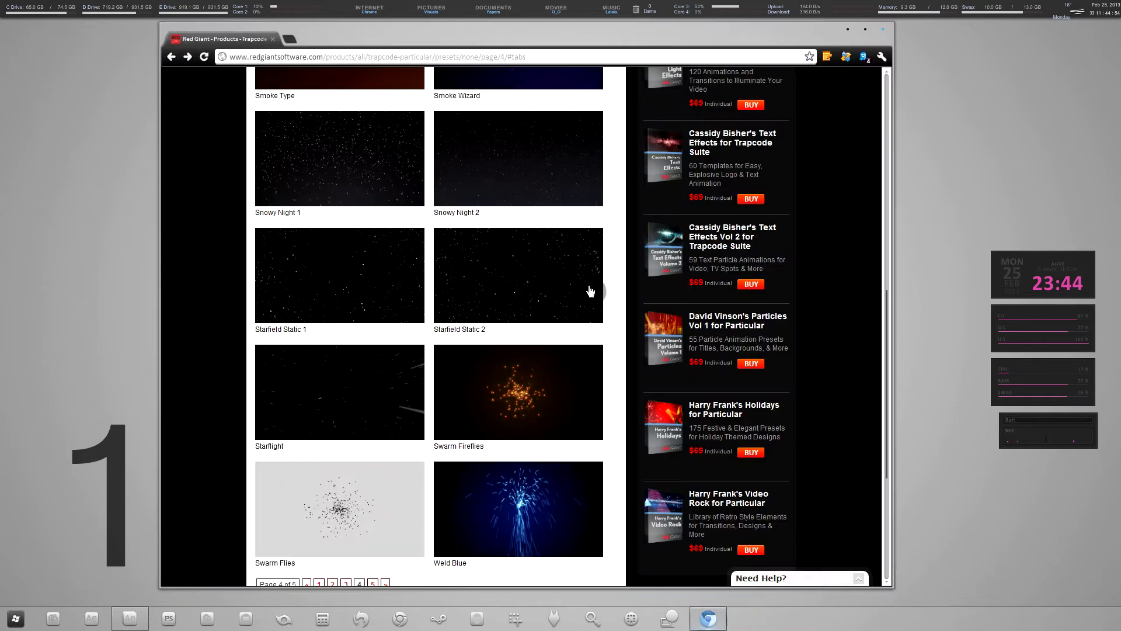
{"action": "scroll", "coordinate": [472, 274], "scroll_direction": "up", "scroll_amount": 7}
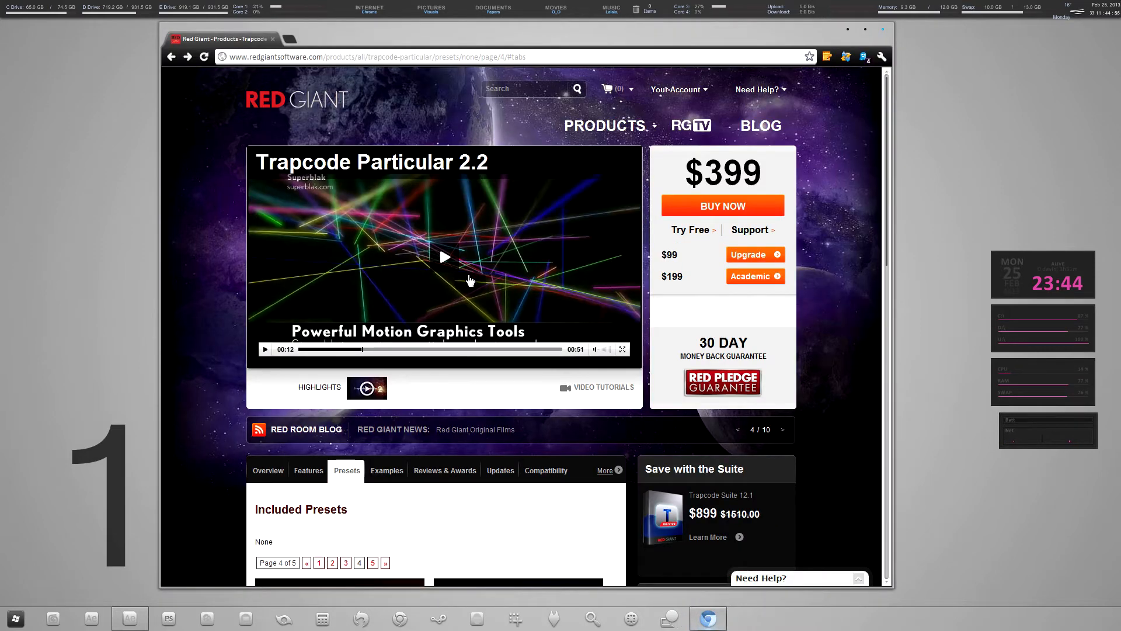
{"action": "left_click", "coordinate": [499, 290]}
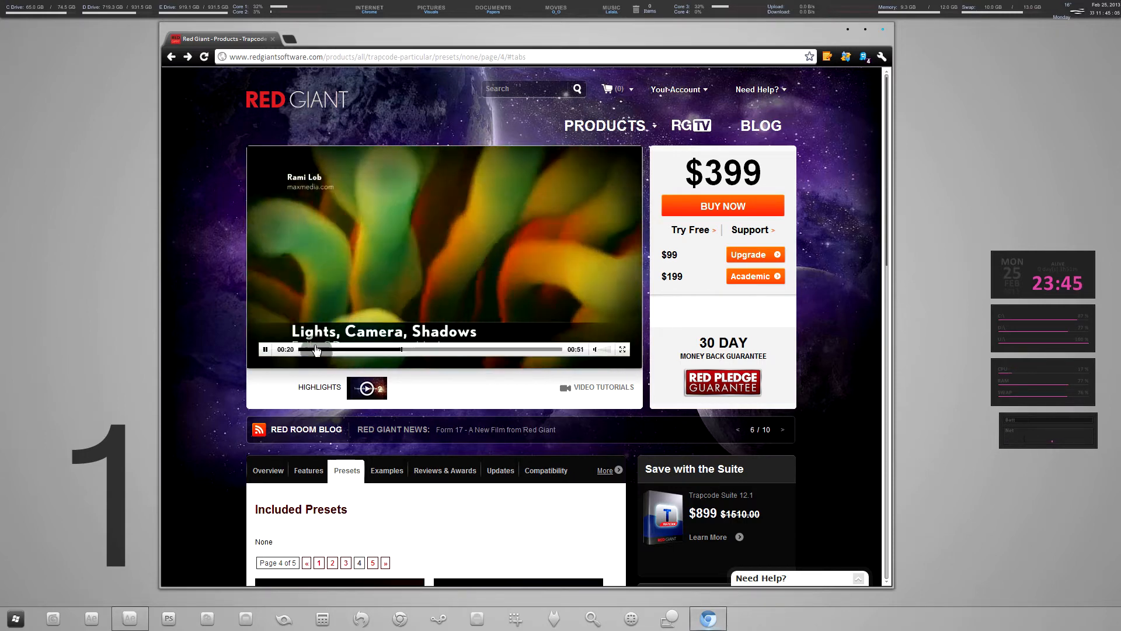
{"action": "left_click", "coordinate": [313, 349]}
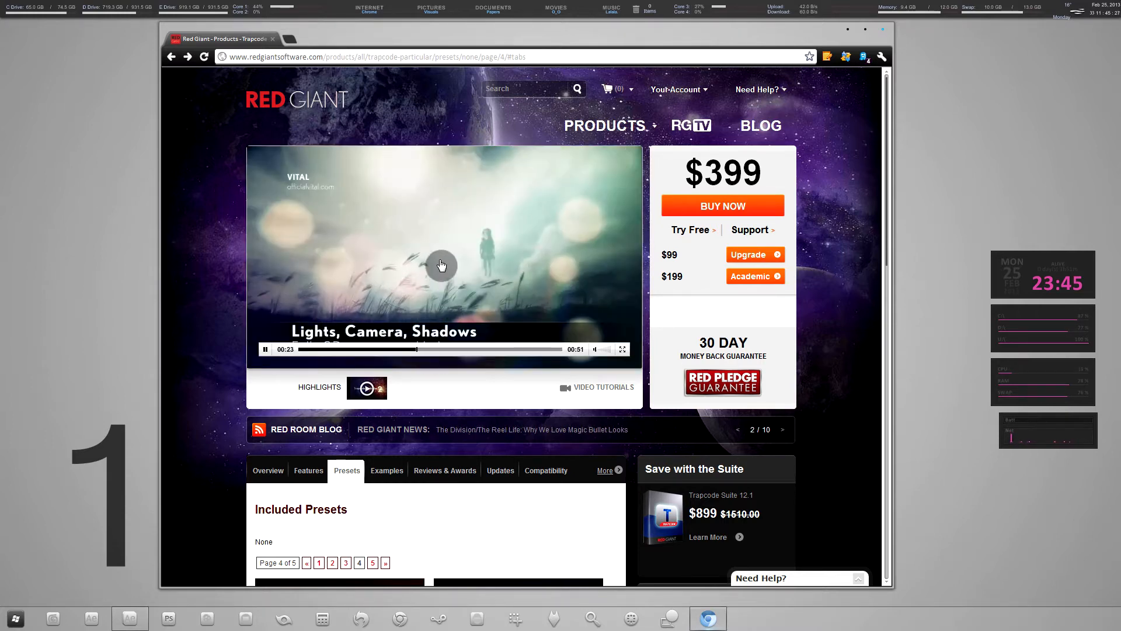
{"action": "left_click", "coordinate": [483, 317]}
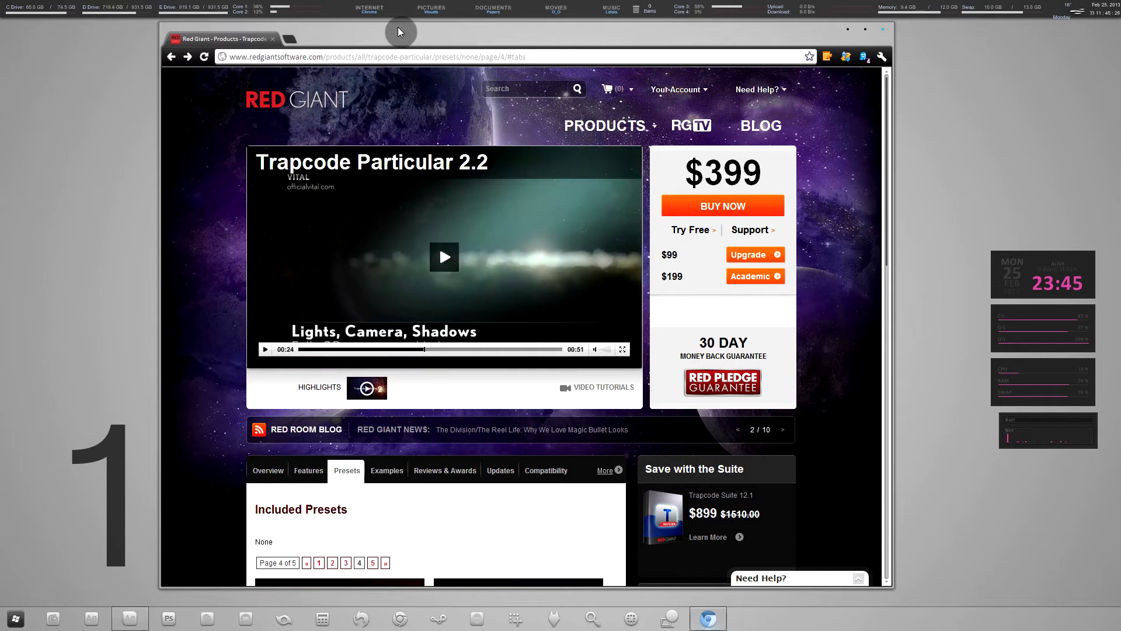
{"action": "left_click", "coordinate": [319, 58]}
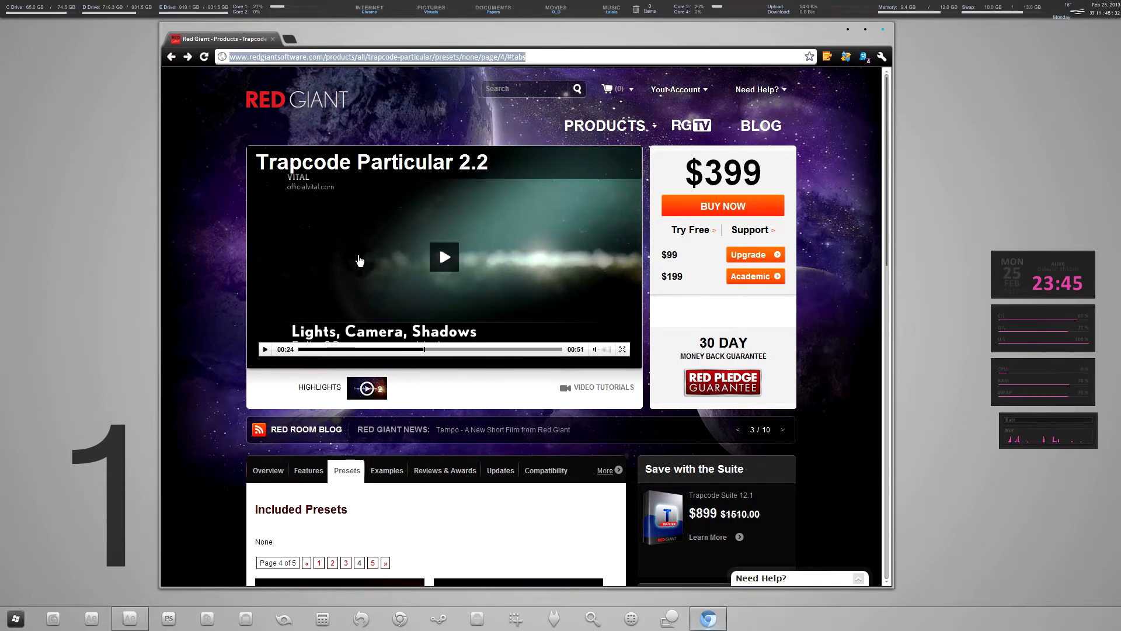
Step: Look through the included Trapcode Particular presets and preview the snow presets such as Snowy Night 2
{"action": "scroll", "coordinate": [351, 275], "scroll_direction": "down", "scroll_amount": 7}
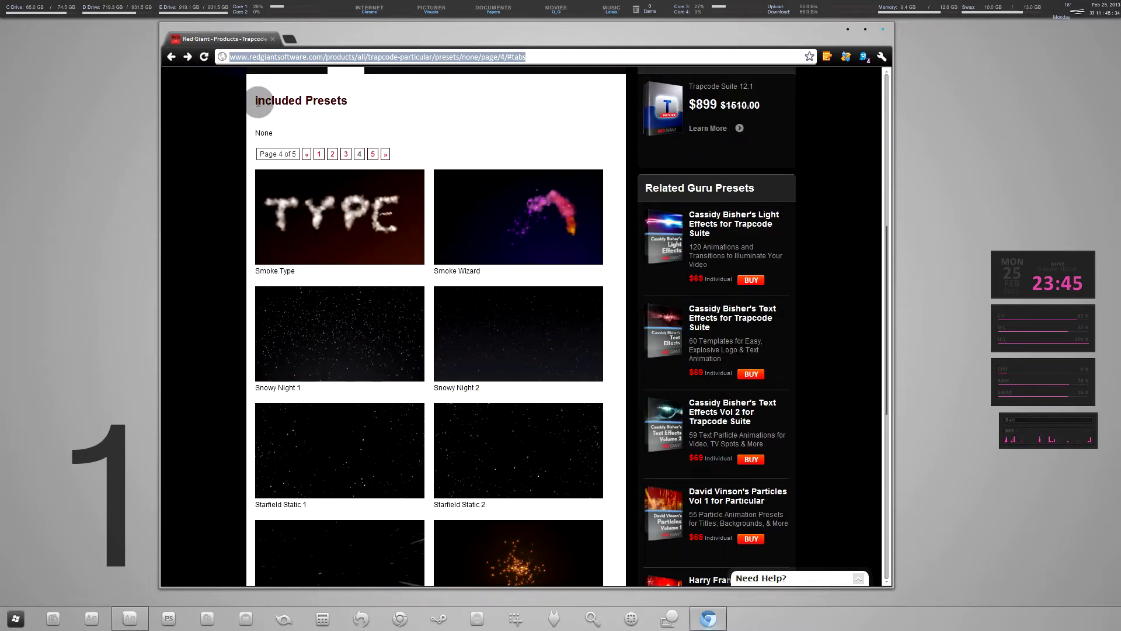
{"action": "scroll", "coordinate": [535, 108], "scroll_direction": "down", "scroll_amount": 2}
{"action": "mouse_move", "coordinate": [310, 216]}
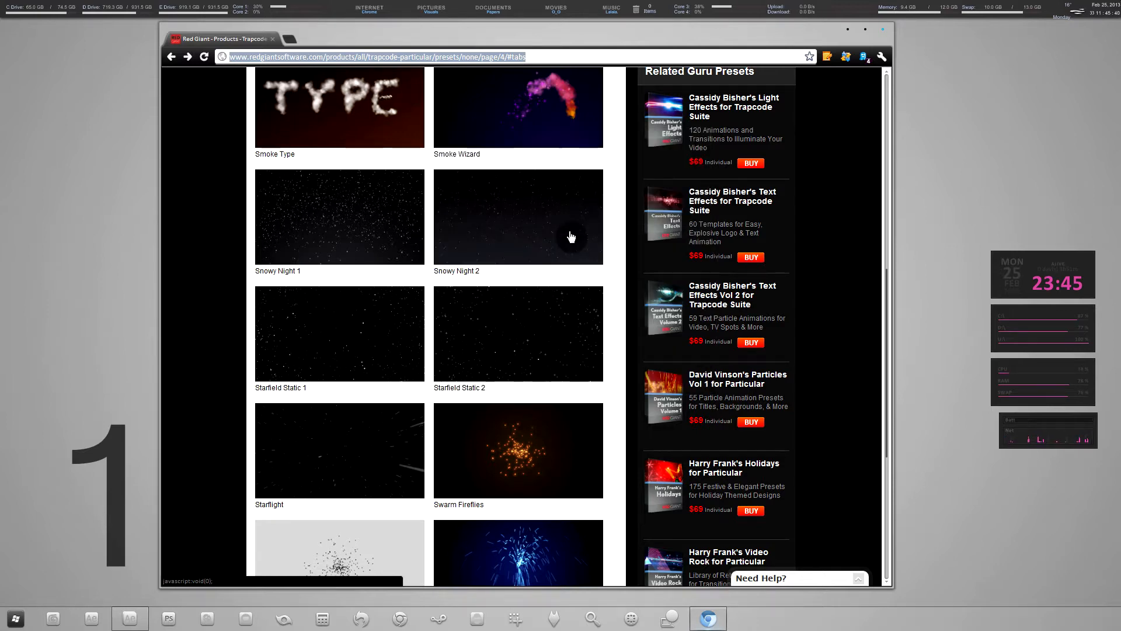
{"action": "mouse_move", "coordinate": [483, 208]}
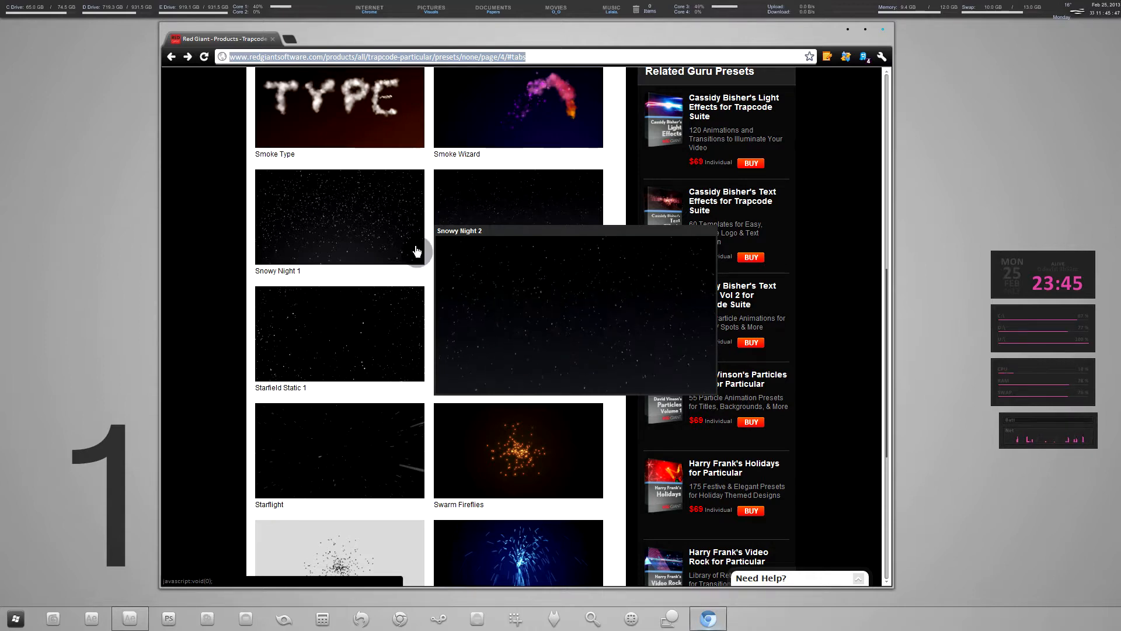
{"action": "left_click", "coordinate": [847, 29]}
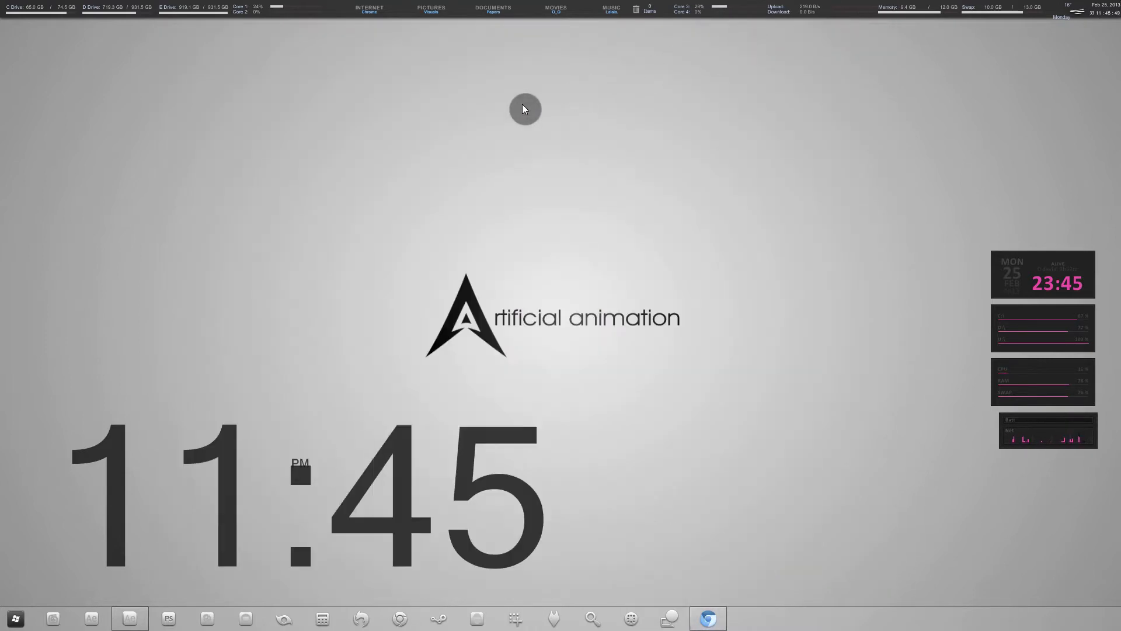
Step: Switch to After Effects, play through the demo 2 composition, and inspect the AR layer in the Visual FX composition
{"action": "left_click", "coordinate": [131, 619]}
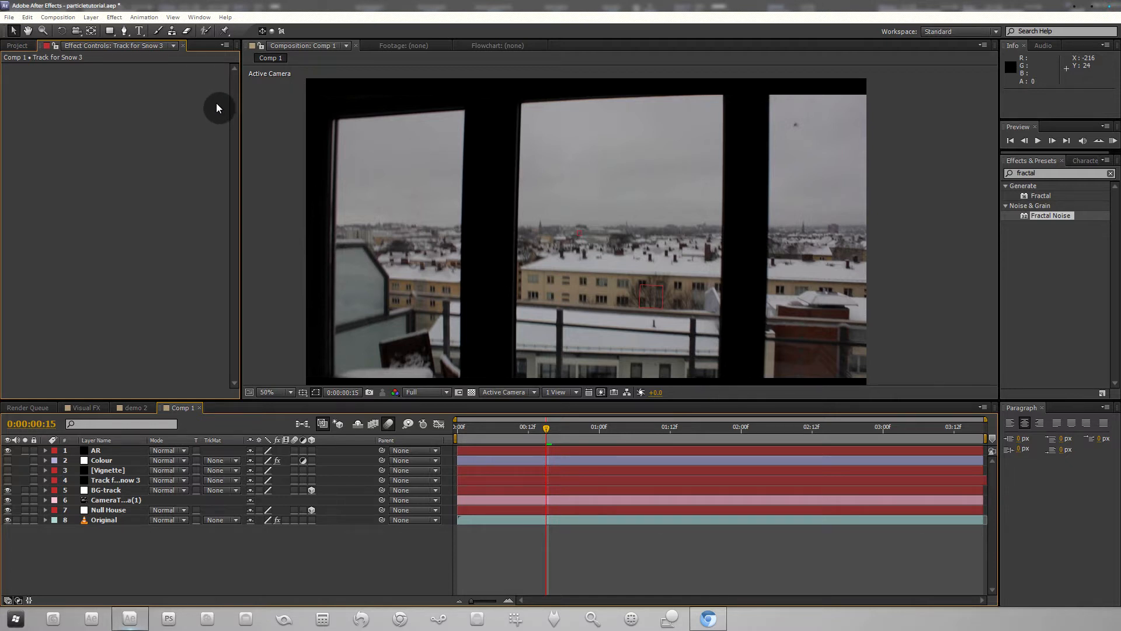
{"action": "left_click", "coordinate": [144, 410]}
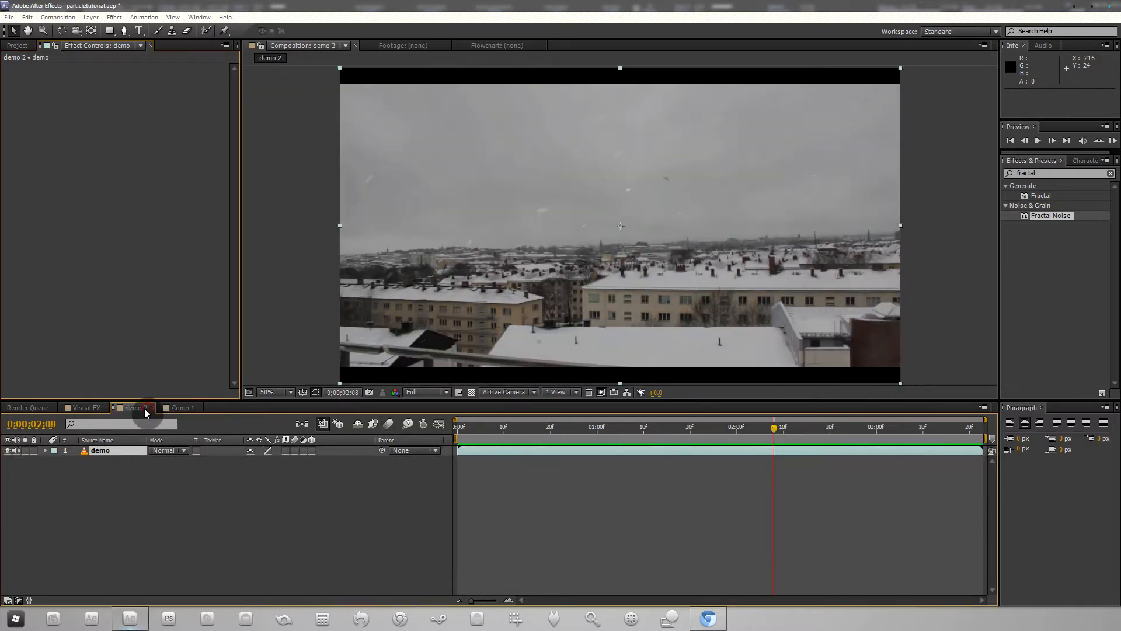
{"action": "mouse_move", "coordinate": [484, 428]}
{"action": "left_mouse_down"}
{"action": "mouse_move", "coordinate": [670, 425]}
{"action": "mouse_move", "coordinate": [466, 439]}
{"action": "left_mouse_up"}
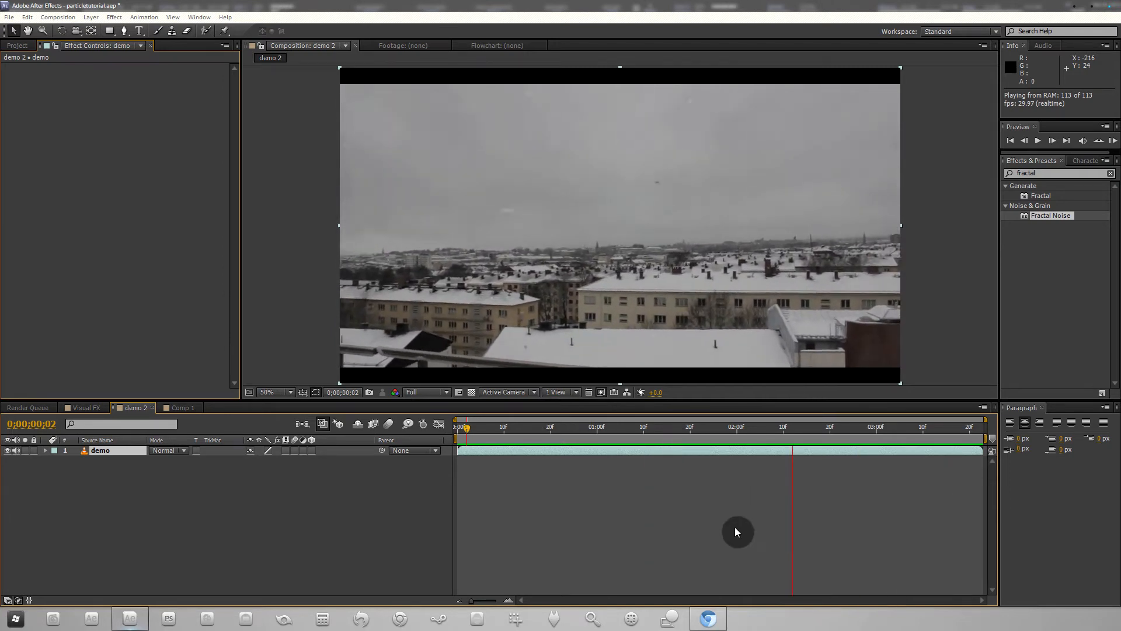
{"action": "left_click_drag", "start_coordinate": [525, 428], "coordinate": [518, 466]}
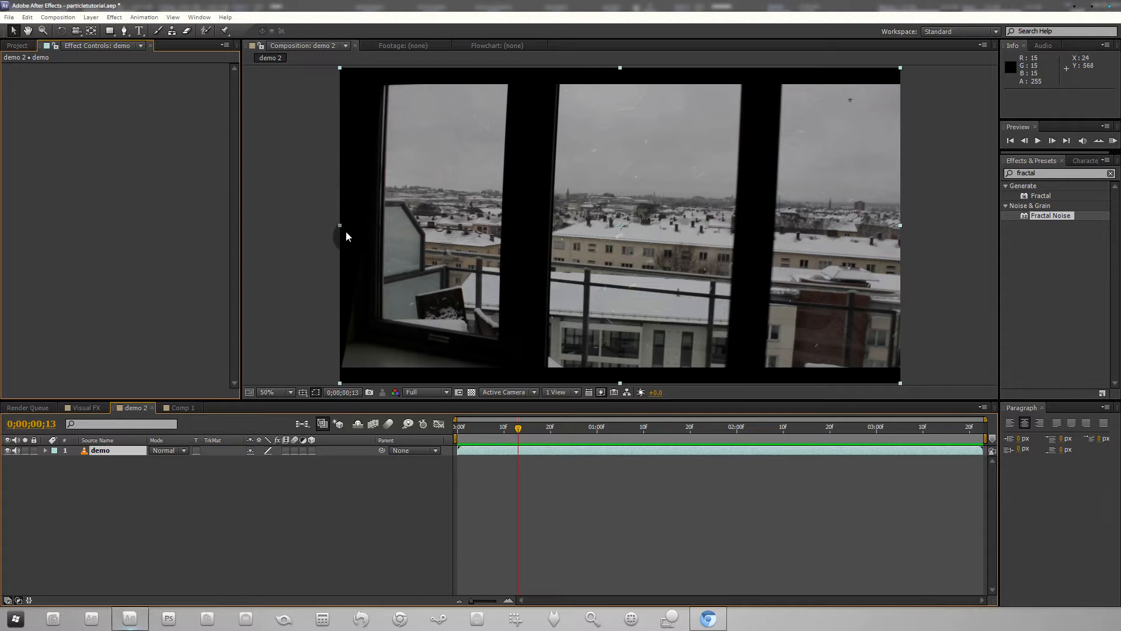
{"action": "left_click", "coordinate": [87, 408]}
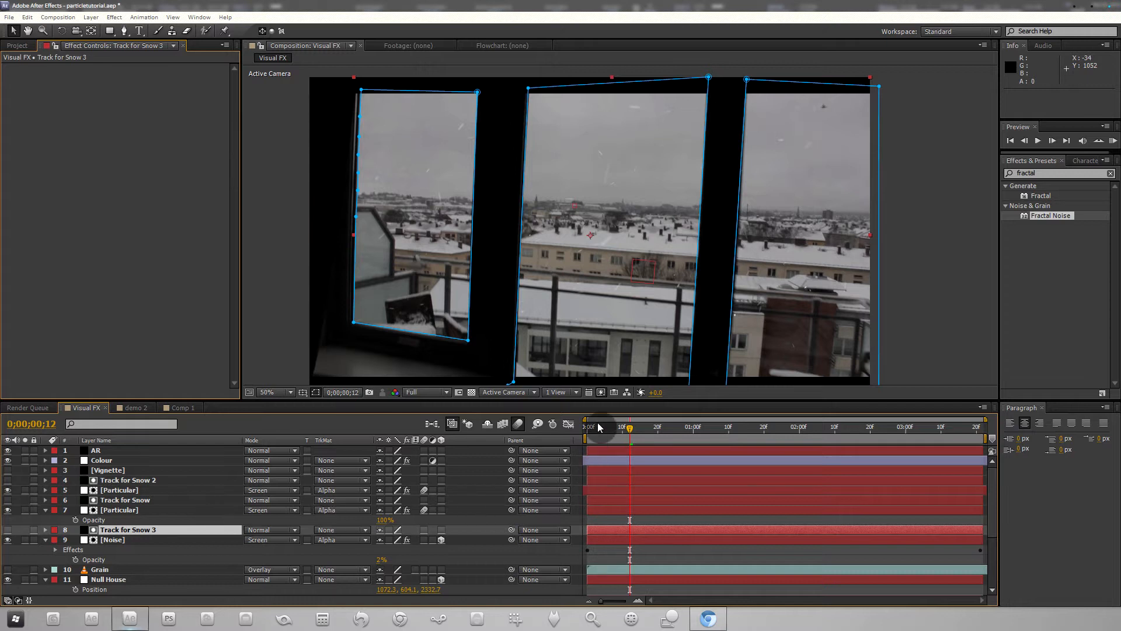
{"action": "left_click", "coordinate": [103, 450]}
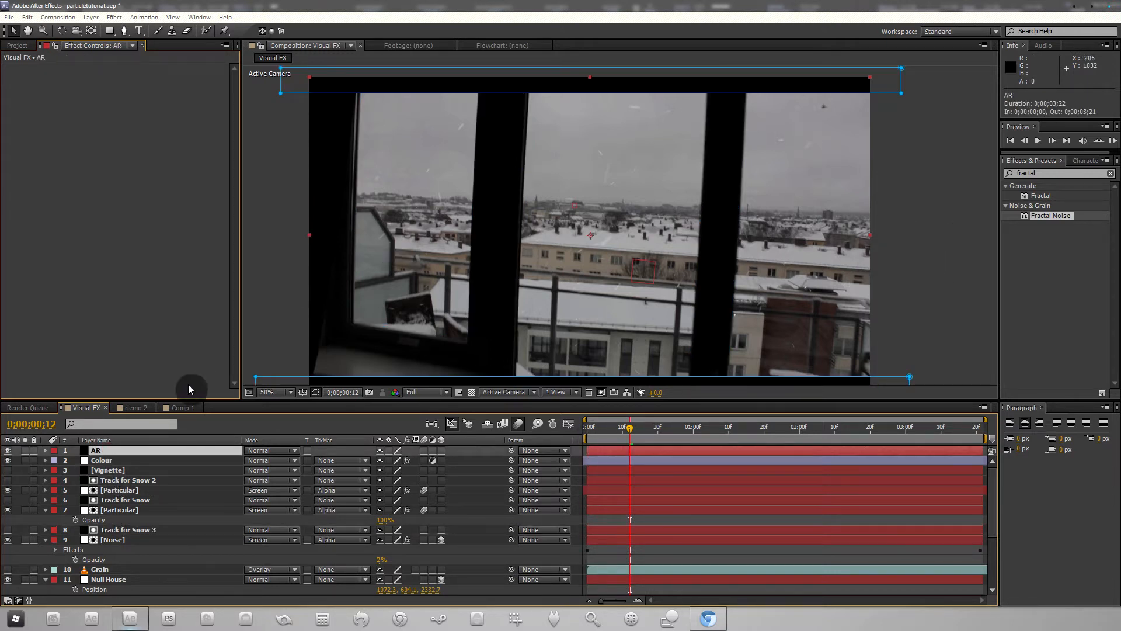
Step: Examine the CameraTracker effect and its settings on the Original layer in Comp 1
{"action": "left_click", "coordinate": [167, 409]}
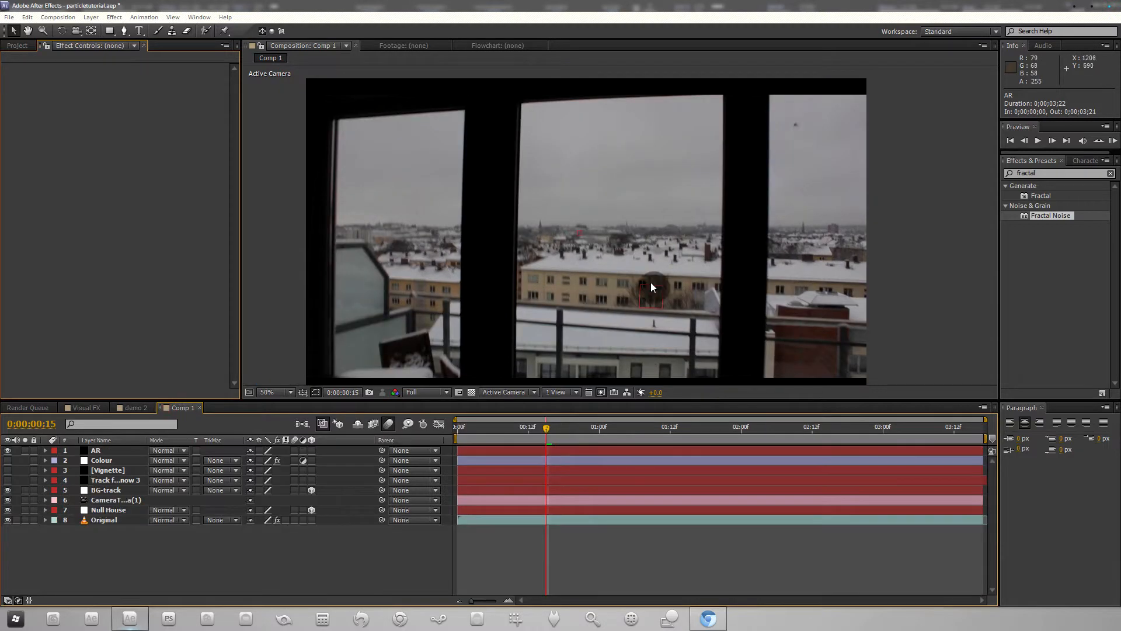
{"action": "left_click", "coordinate": [104, 520]}
{"action": "left_click", "coordinate": [50, 68]}
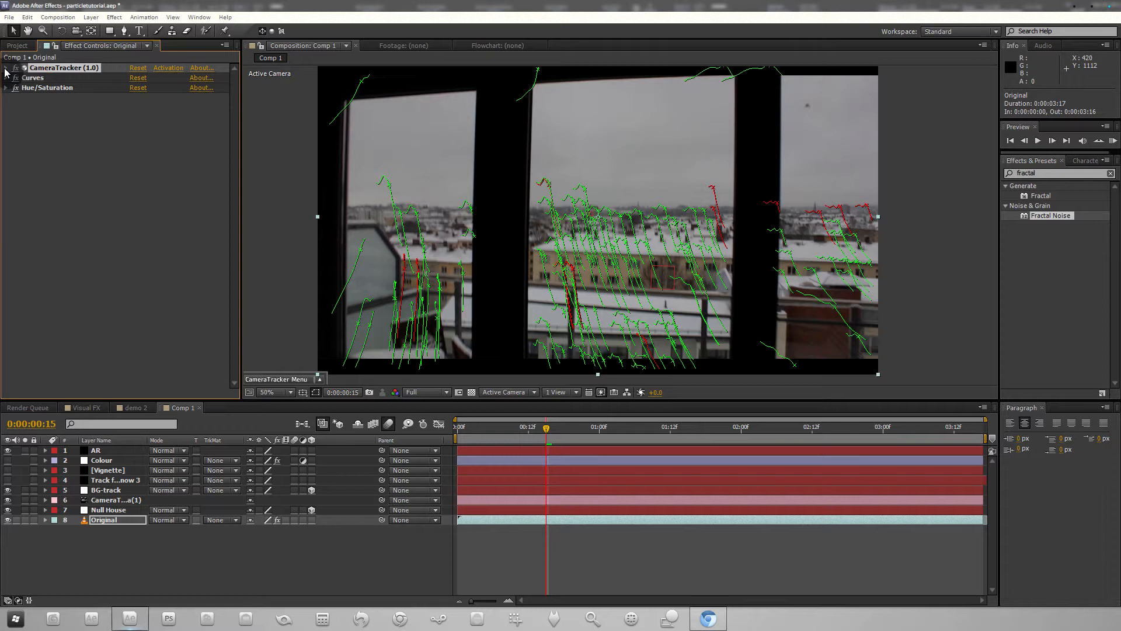
{"action": "left_click", "coordinate": [6, 67]}
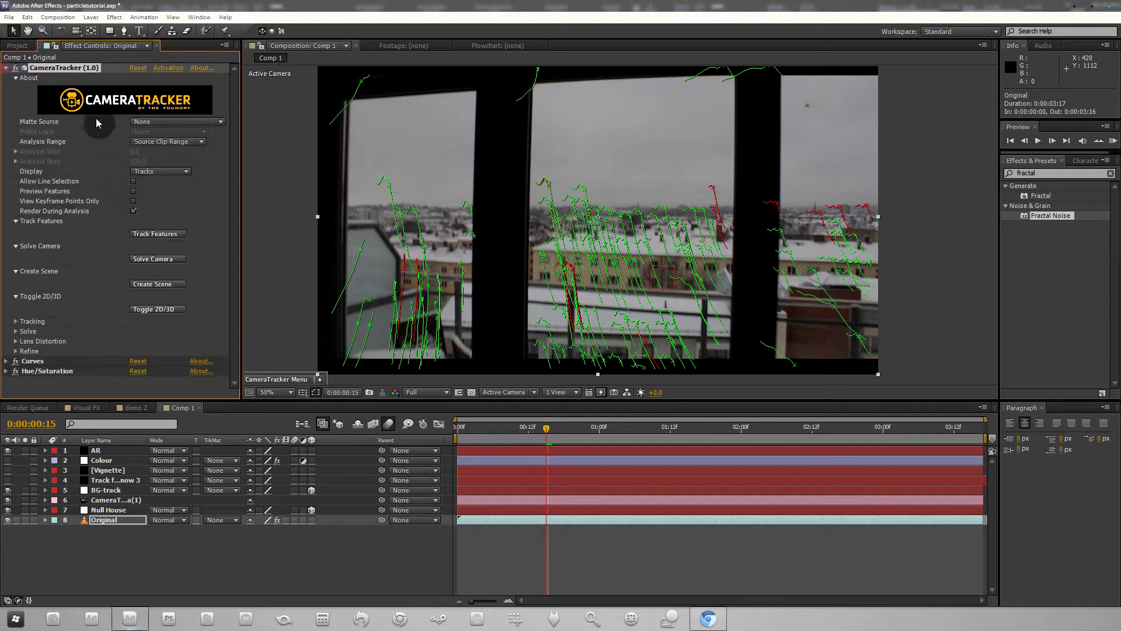
{"action": "left_click", "coordinate": [7, 67]}
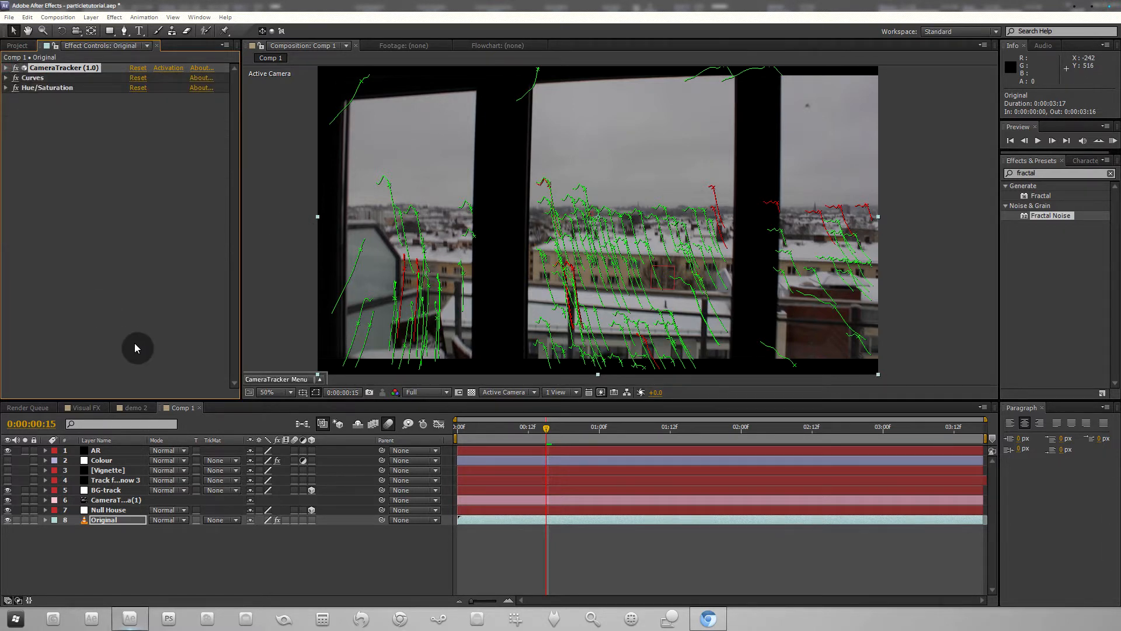
{"action": "left_click", "coordinate": [170, 578]}
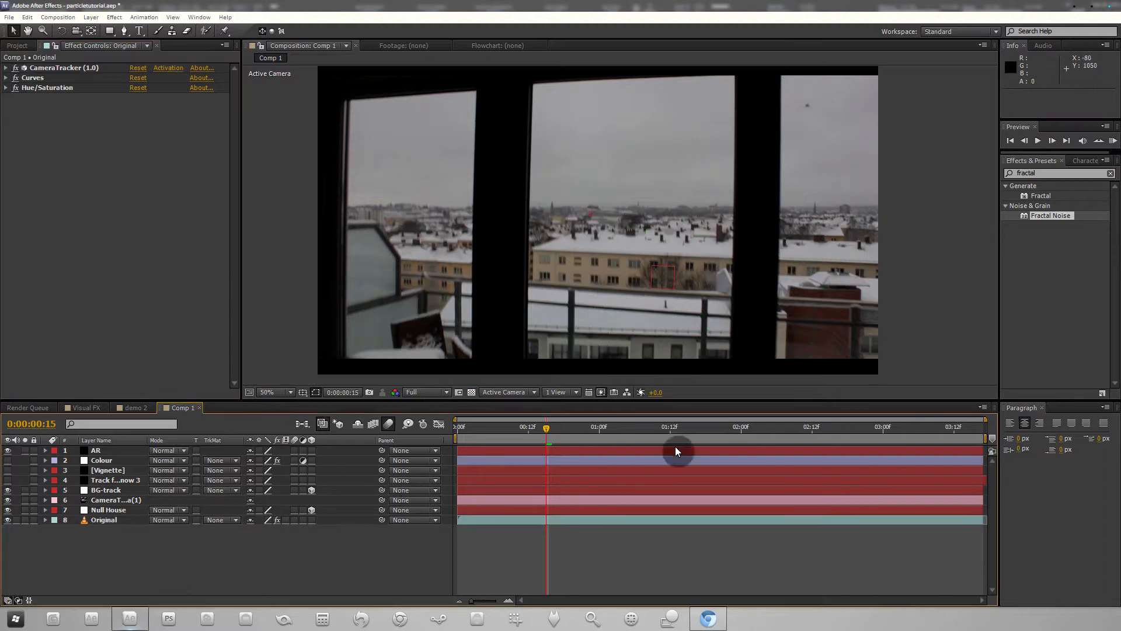
Step: Examine how the tracked camera, BG-track and Null House layers follow the footage at different times in Comp 1
{"action": "left_click_drag", "start_coordinate": [632, 432], "coordinate": [511, 437]}
{"action": "left_click", "coordinate": [111, 499]}
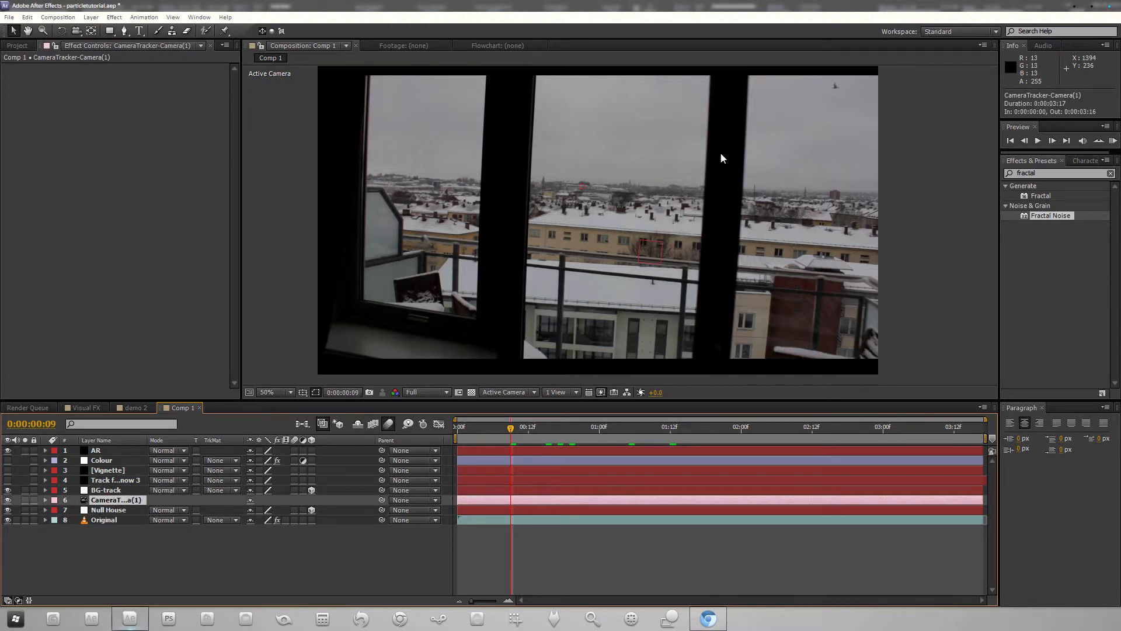
{"action": "left_click", "coordinate": [109, 491]}
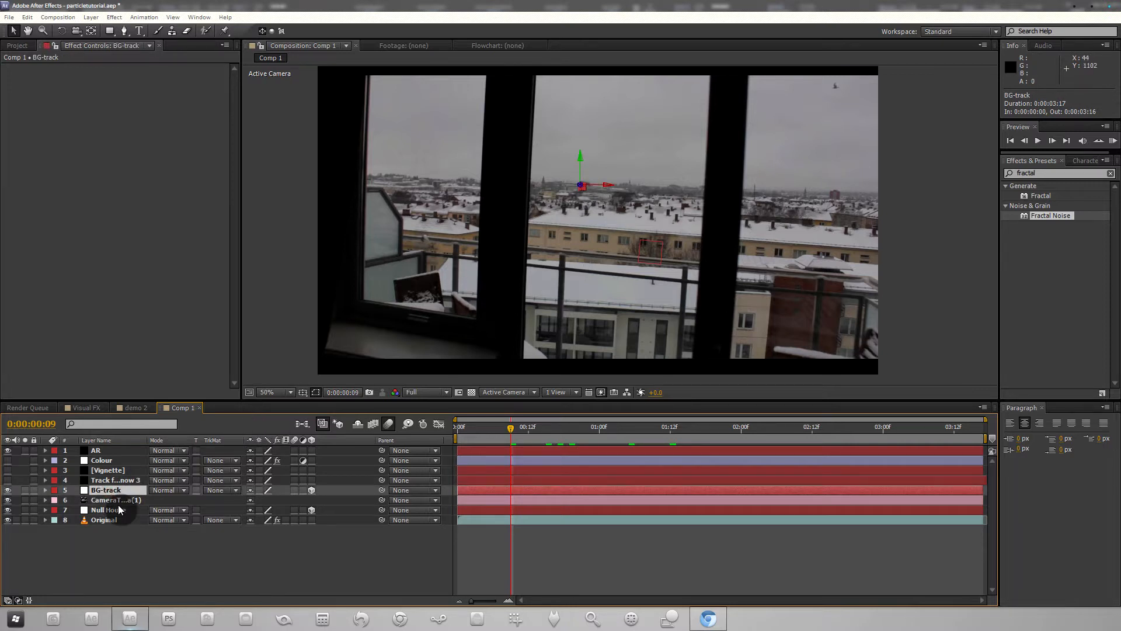
{"action": "left_click", "coordinate": [108, 510]}
{"action": "left_click_drag", "start_coordinate": [601, 430], "coordinate": [741, 426]}
{"action": "left_click", "coordinate": [795, 427]}
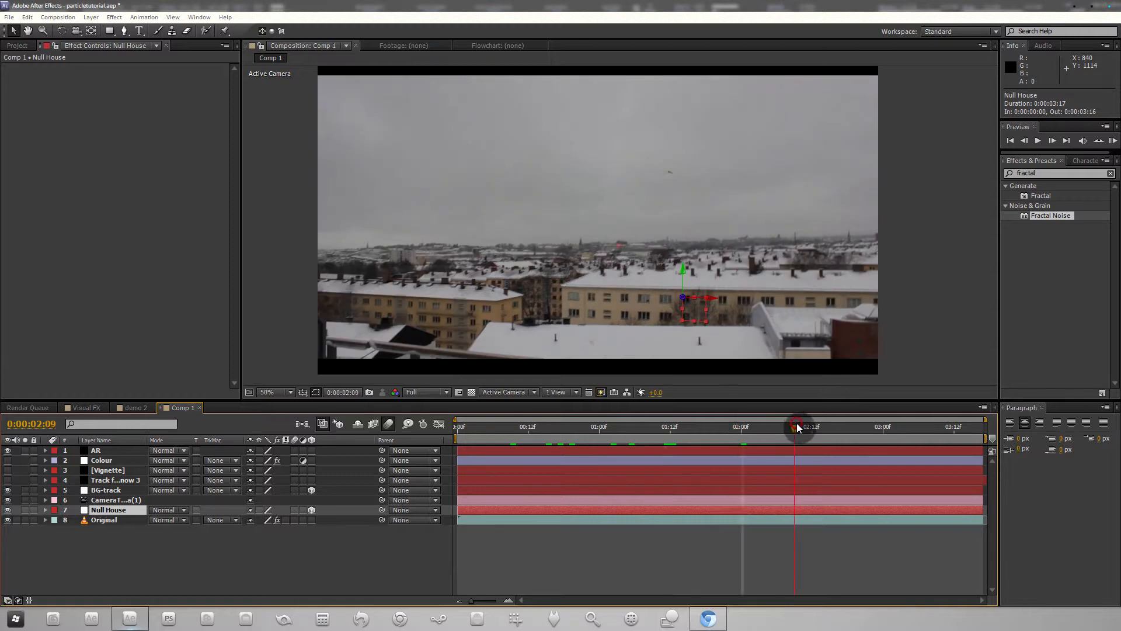
{"action": "left_click", "coordinate": [552, 427]}
{"action": "left_click", "coordinate": [653, 428]}
{"action": "left_click", "coordinate": [582, 428]}
{"action": "left_click", "coordinate": [559, 442]}
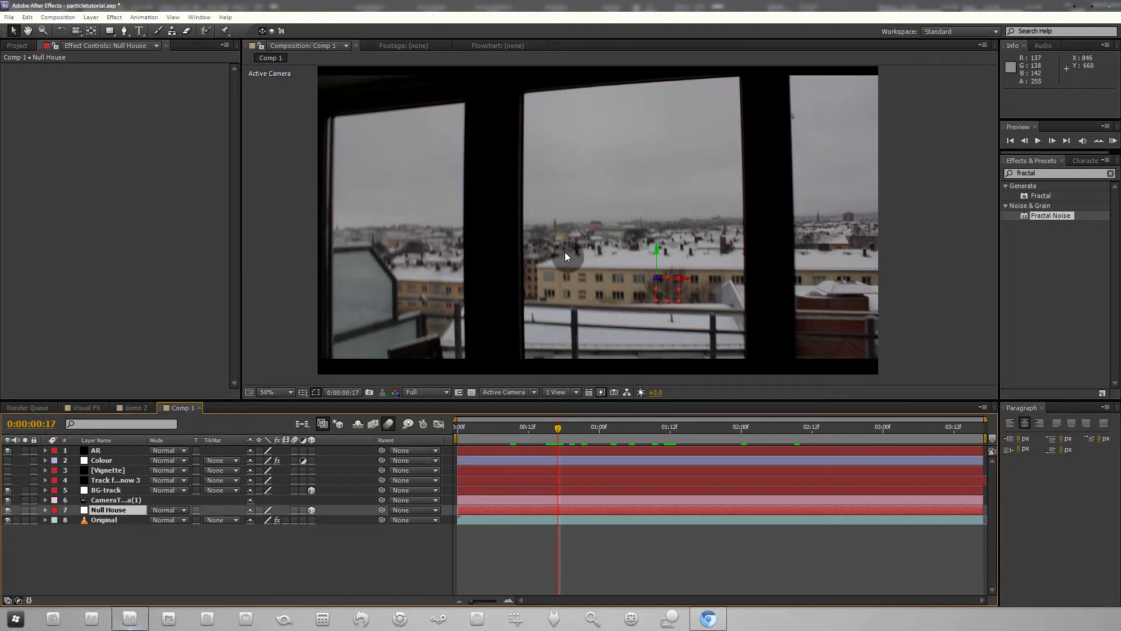
Step: Create a white comp-size solid layer named Particular in Comp 1
{"action": "left_click", "coordinate": [147, 560]}
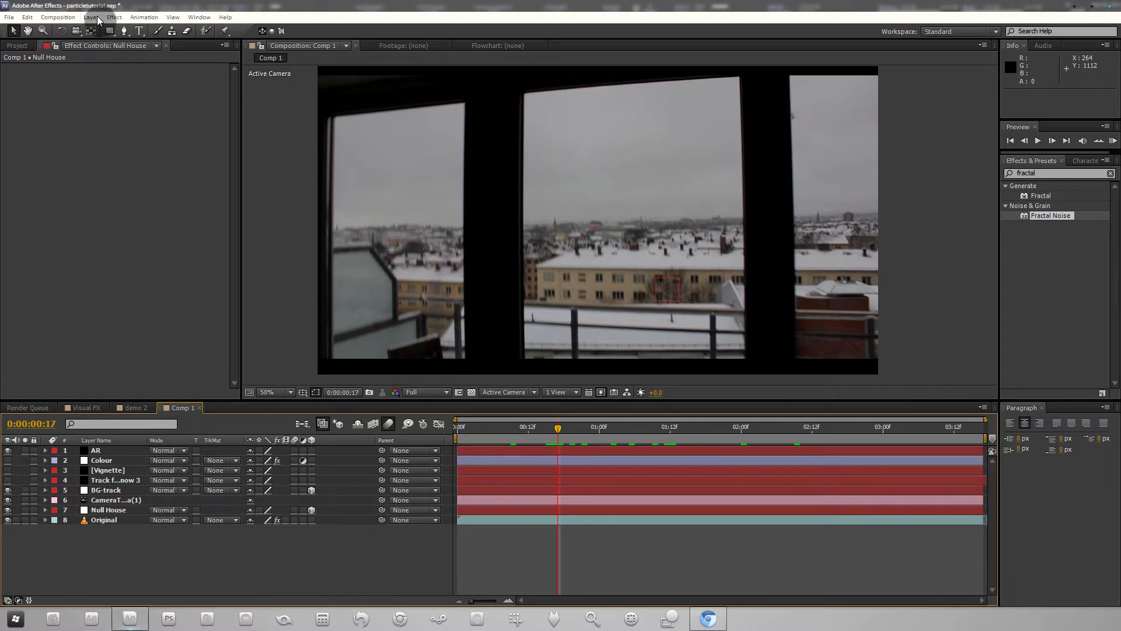
{"action": "left_click", "coordinate": [91, 17]}
{"action": "mouse_move", "coordinate": [100, 28]}
{"action": "left_click", "coordinate": [286, 44]}
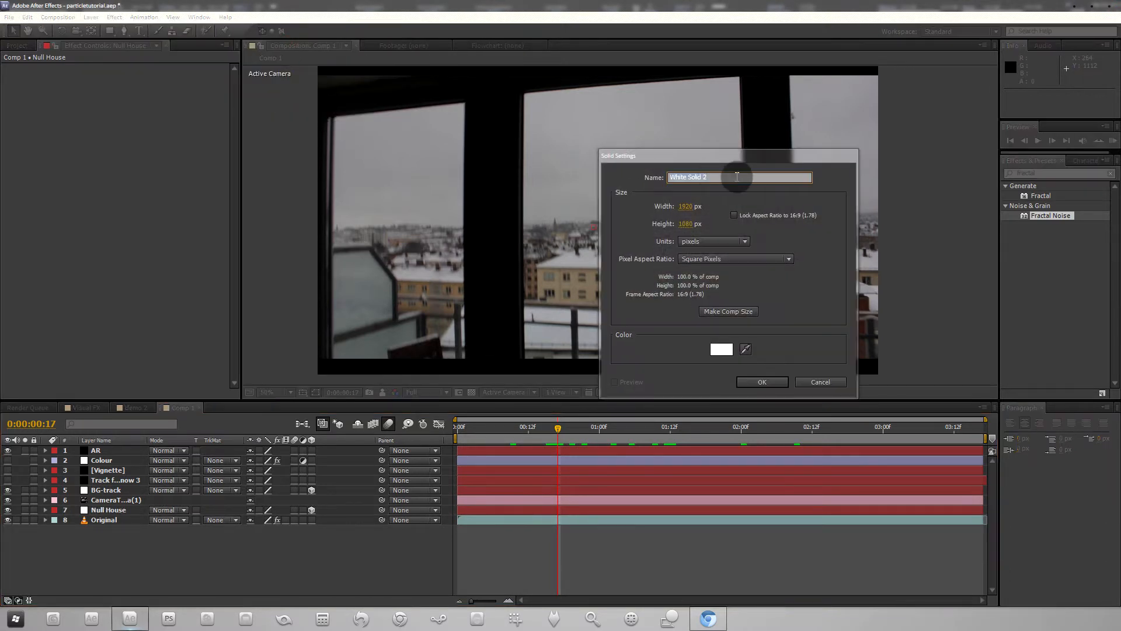
{"action": "type", "text": "Particular"}
{"action": "left_click", "coordinate": [730, 310]}
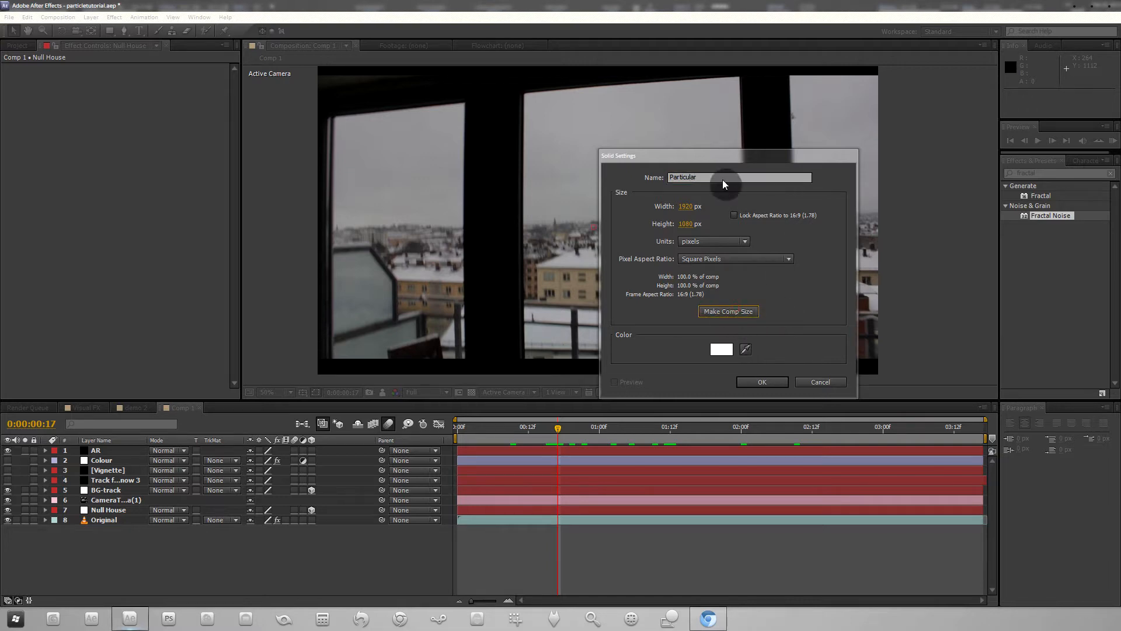
{"action": "left_click", "coordinate": [762, 382]}
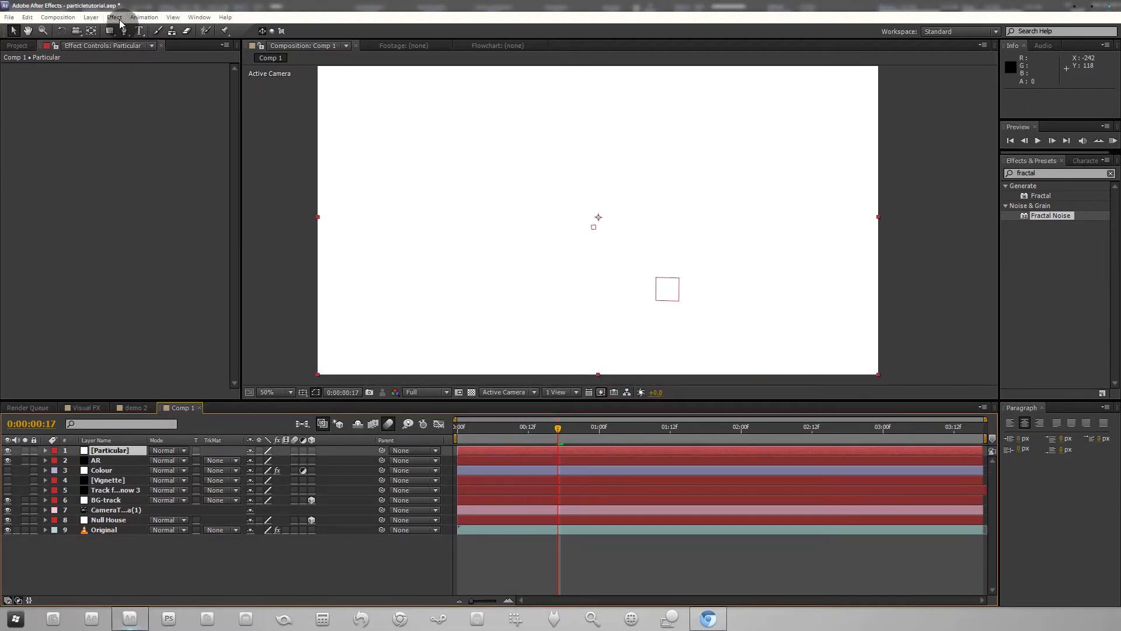
Step: Apply the Trapcode Particular effect to the new Particular solid
{"action": "left_click", "coordinate": [120, 21]}
{"action": "mouse_move", "coordinate": [175, 446]}
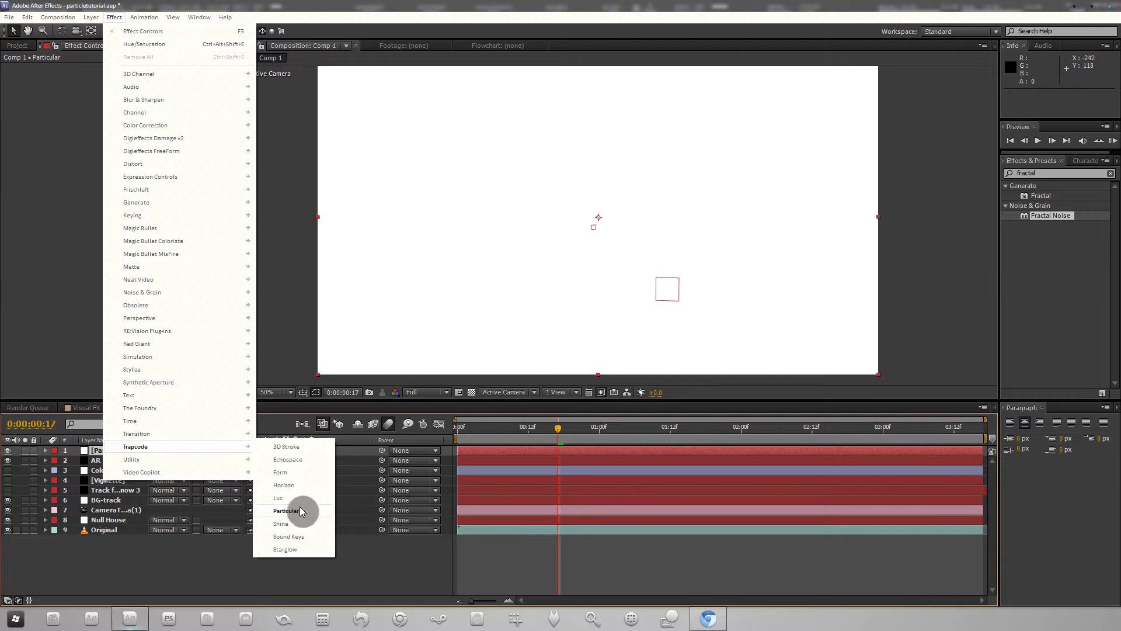
{"action": "left_click", "coordinate": [299, 510]}
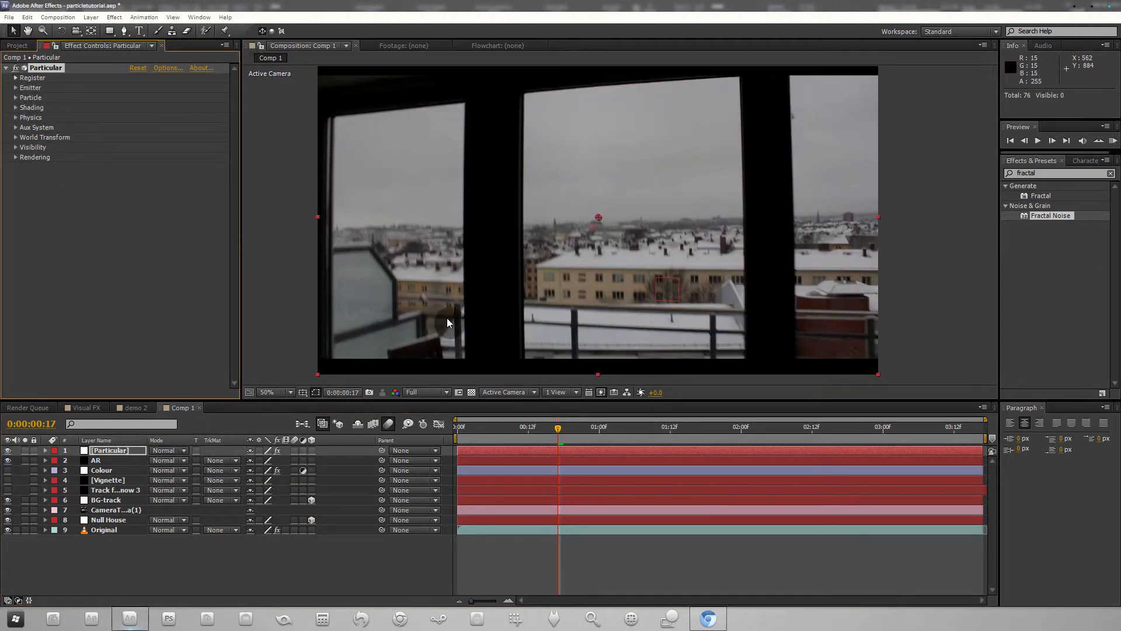
Step: Expand the effect's Emitter and Particle settings, and solo the Particular layer to check its particles up to 0:00:00:19
{"action": "left_click", "coordinate": [16, 87]}
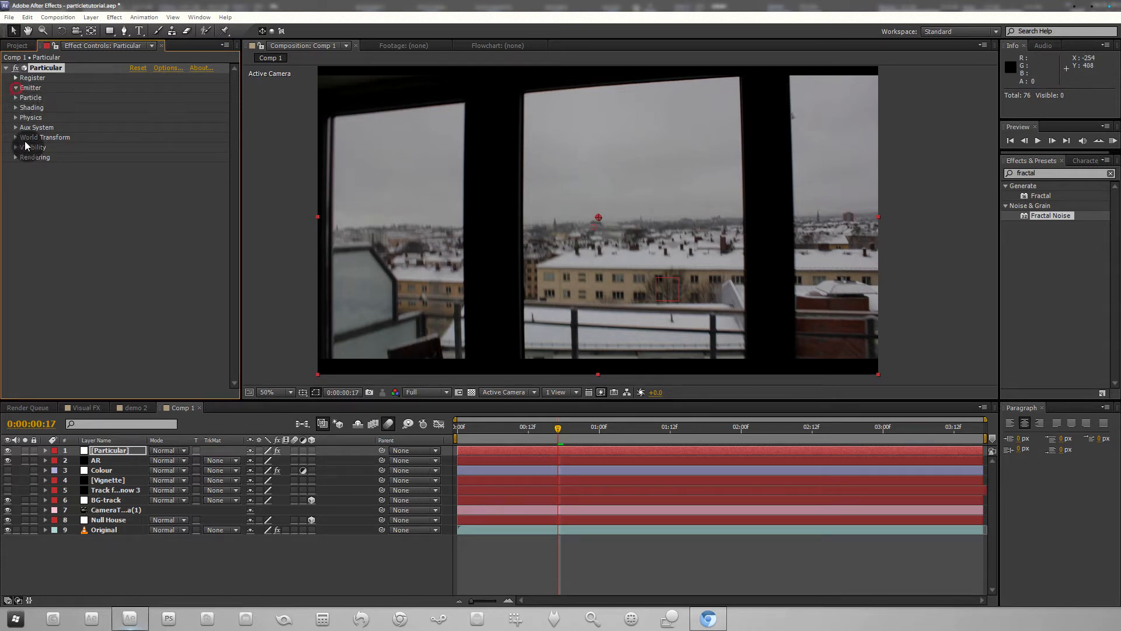
{"action": "left_click", "coordinate": [16, 316]}
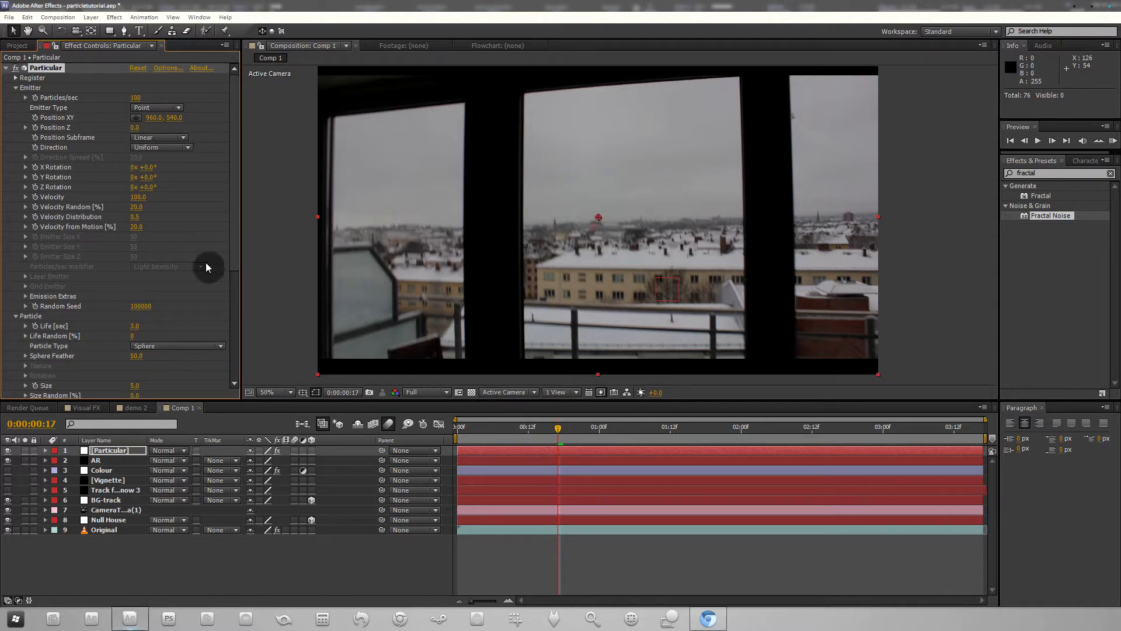
{"action": "left_click", "coordinate": [25, 450]}
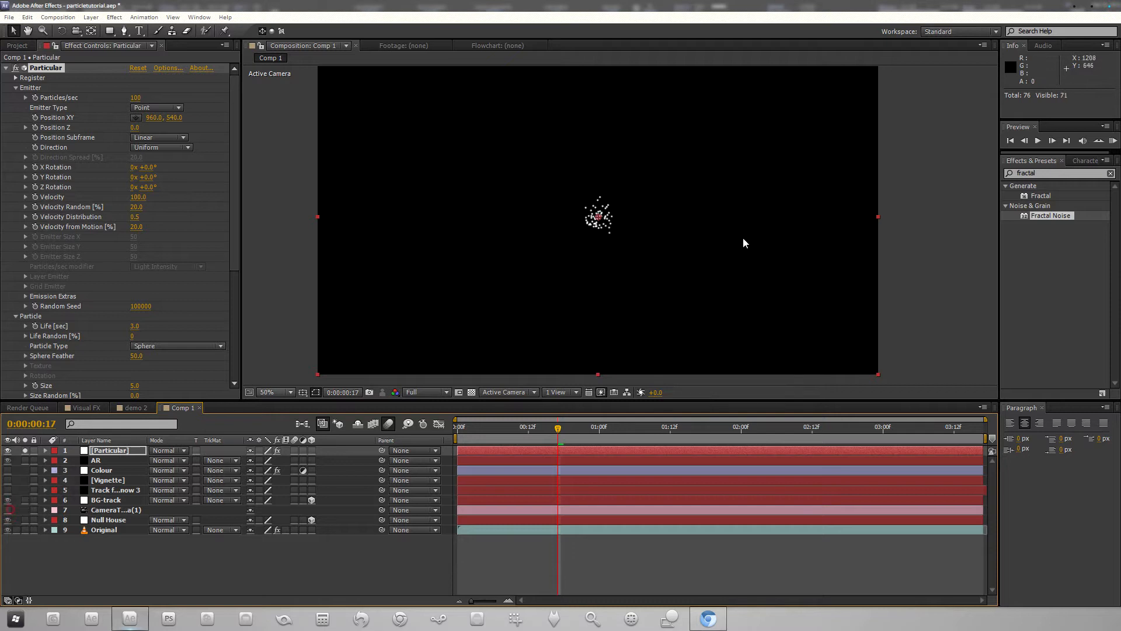
{"action": "mouse_move", "coordinate": [556, 431]}
{"action": "left_mouse_down"}
{"action": "mouse_move", "coordinate": [808, 428]}
{"action": "mouse_move", "coordinate": [590, 429]}
{"action": "mouse_move", "coordinate": [837, 439]}
{"action": "mouse_move", "coordinate": [569, 442]}
{"action": "left_mouse_up"}
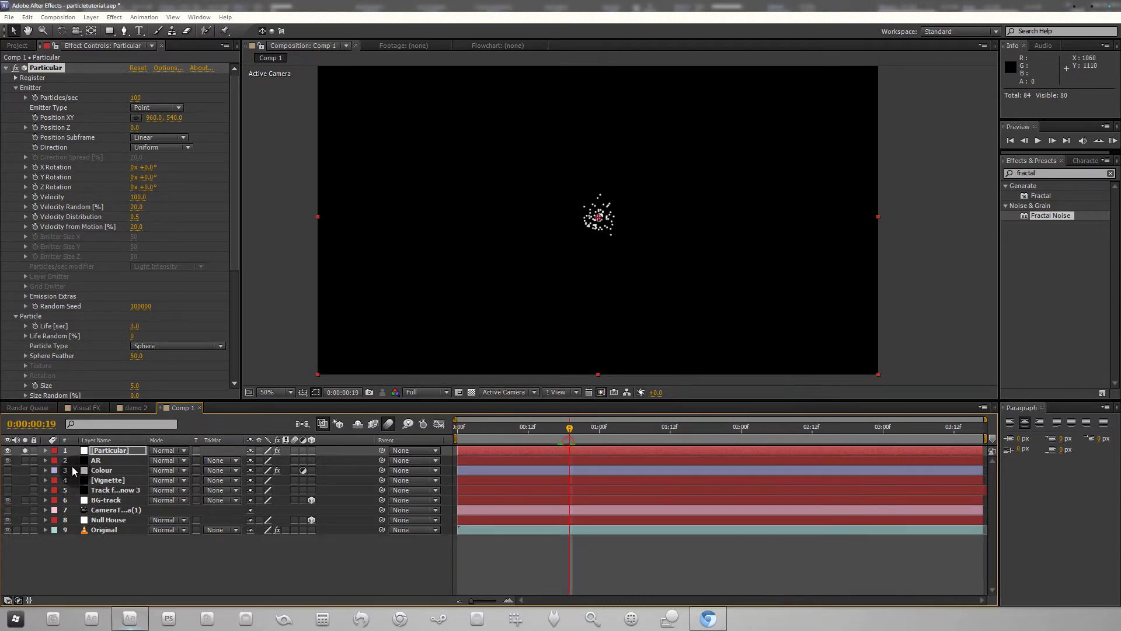
Step: Unsolo the Particular layer, enable the CameraTracker camera layer, and scrub to 0:00:03:16 to check the particles against the footage
{"action": "left_click", "coordinate": [25, 449]}
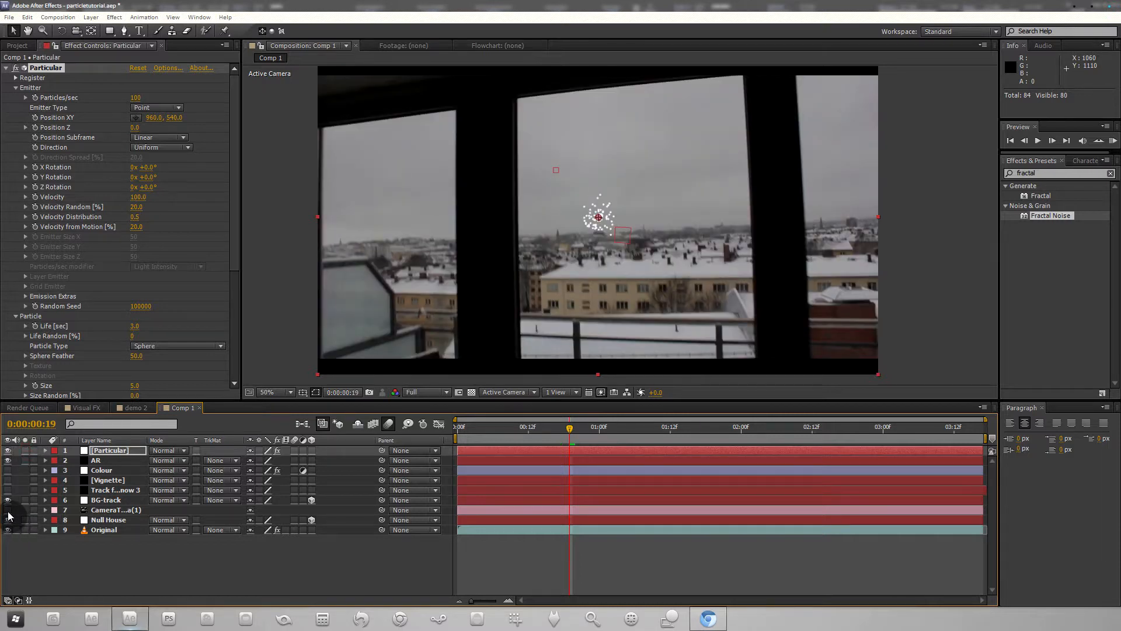
{"action": "left_click", "coordinate": [29, 512]}
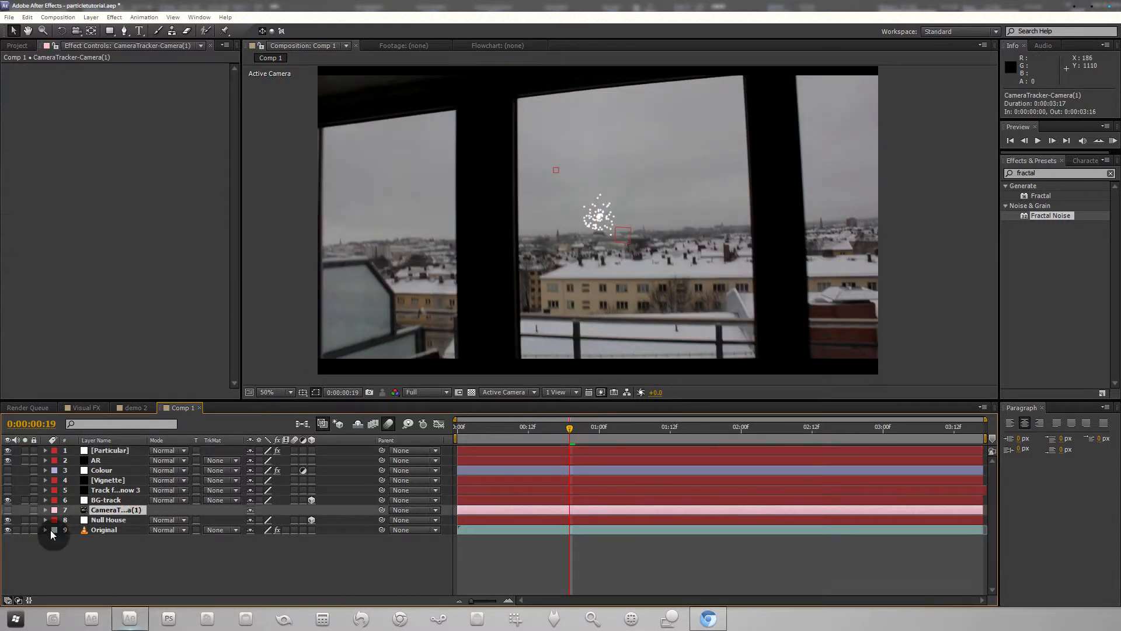
{"action": "left_click", "coordinate": [8, 510]}
{"action": "left_click", "coordinate": [598, 432]}
{"action": "left_click_drag", "start_coordinate": [780, 432], "coordinate": [980, 428]}
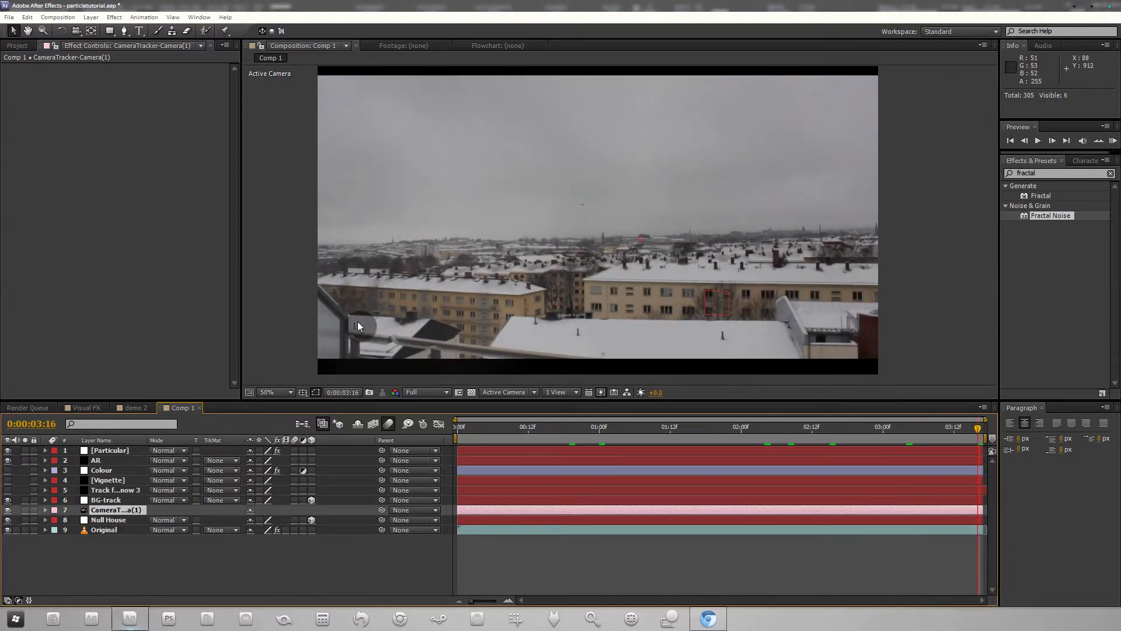
Step: Set the Particular emitter's Position Z to 2500 and scrub back to 0:00:00:08 to check the particles' depth
{"action": "left_click", "coordinate": [108, 451]}
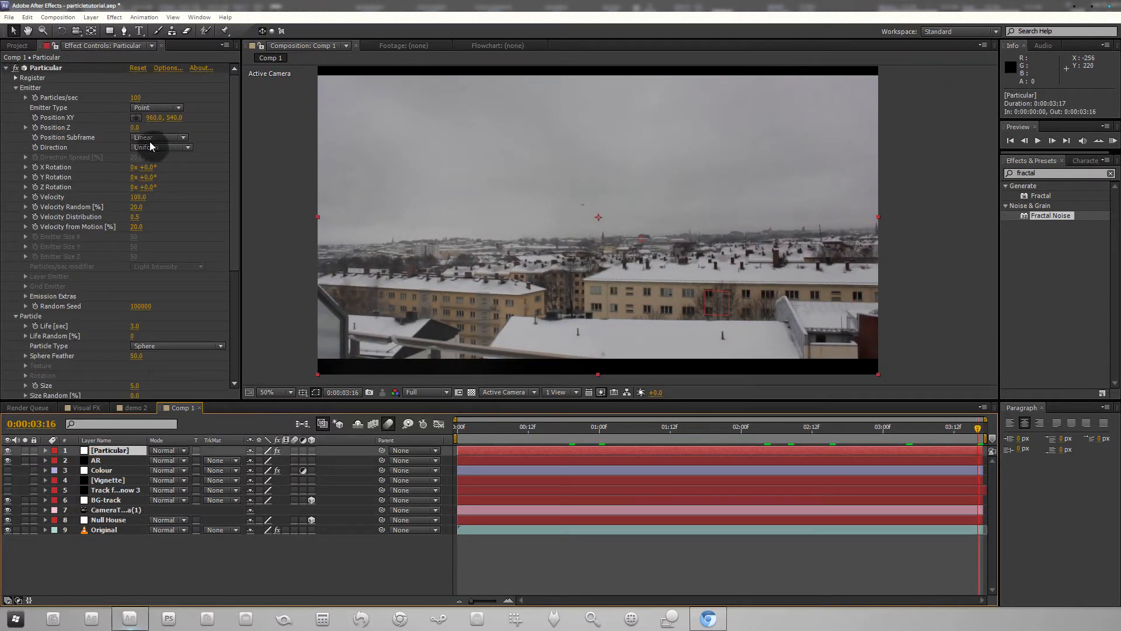
{"action": "left_click", "coordinate": [53, 127]}
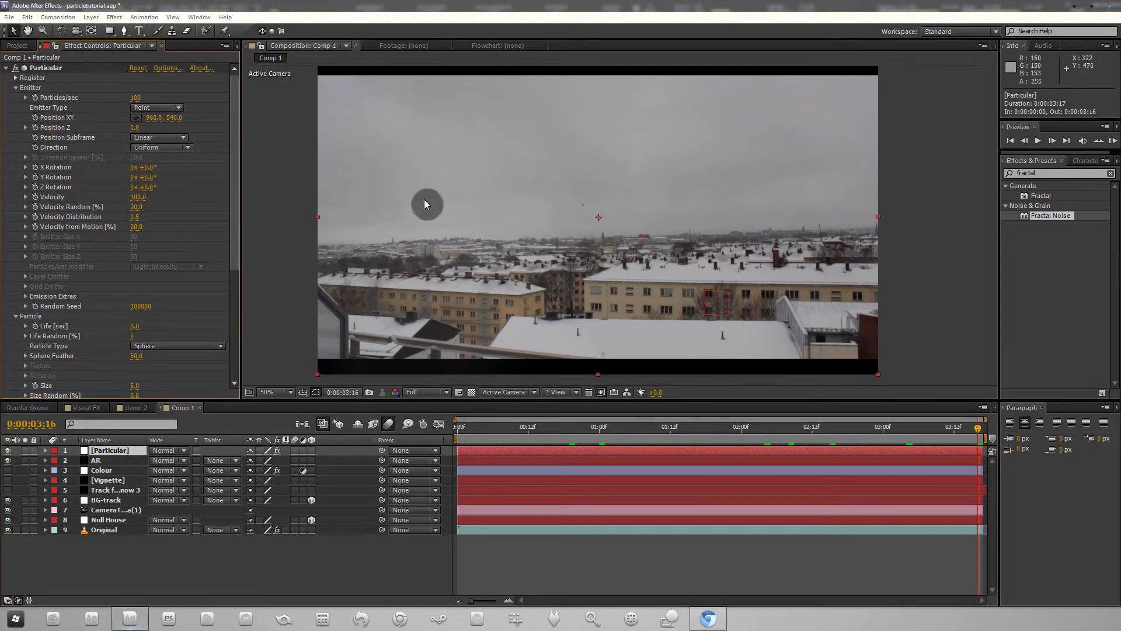
{"action": "left_click", "coordinate": [136, 128]}
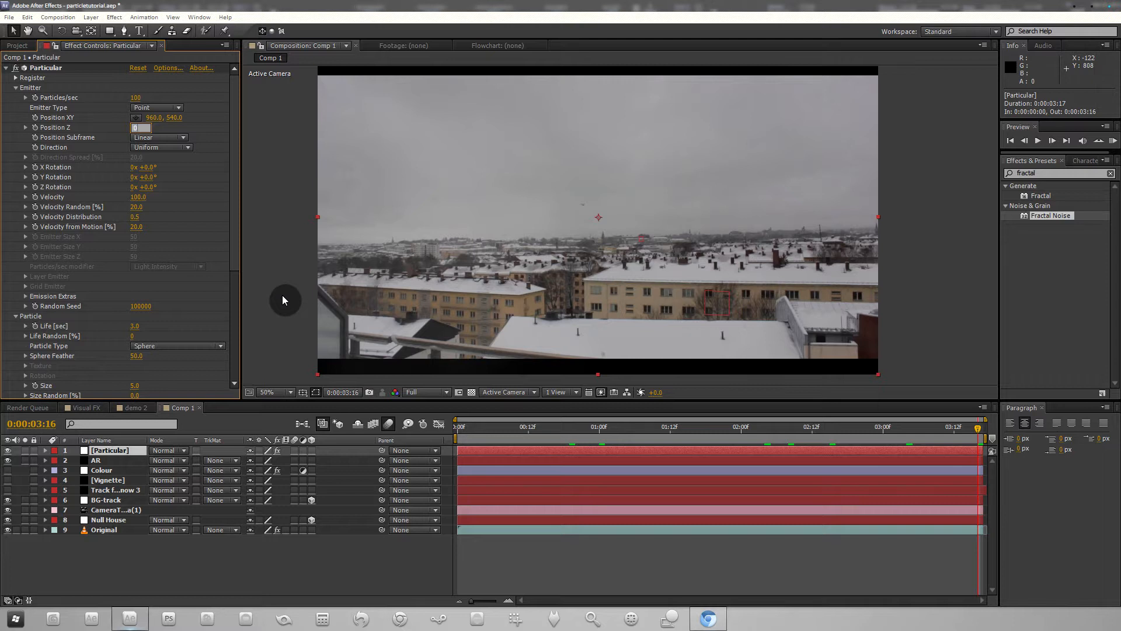
{"action": "type", "text": "2500"}
{"action": "key", "text": "Return"}
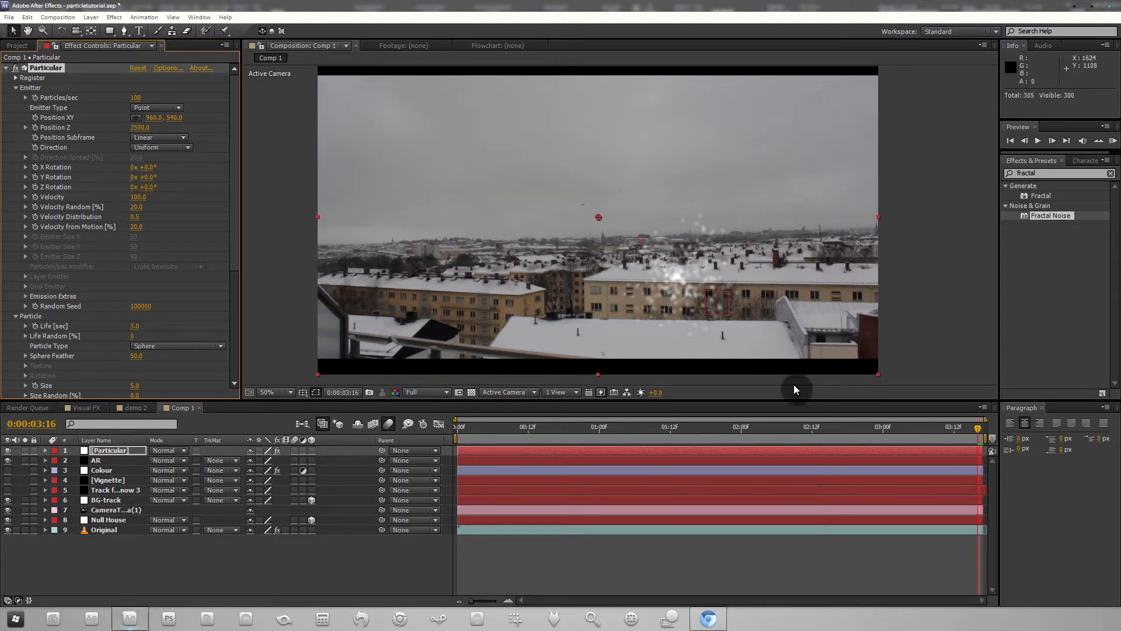
{"action": "left_click_drag", "start_coordinate": [754, 430], "coordinate": [504, 449]}
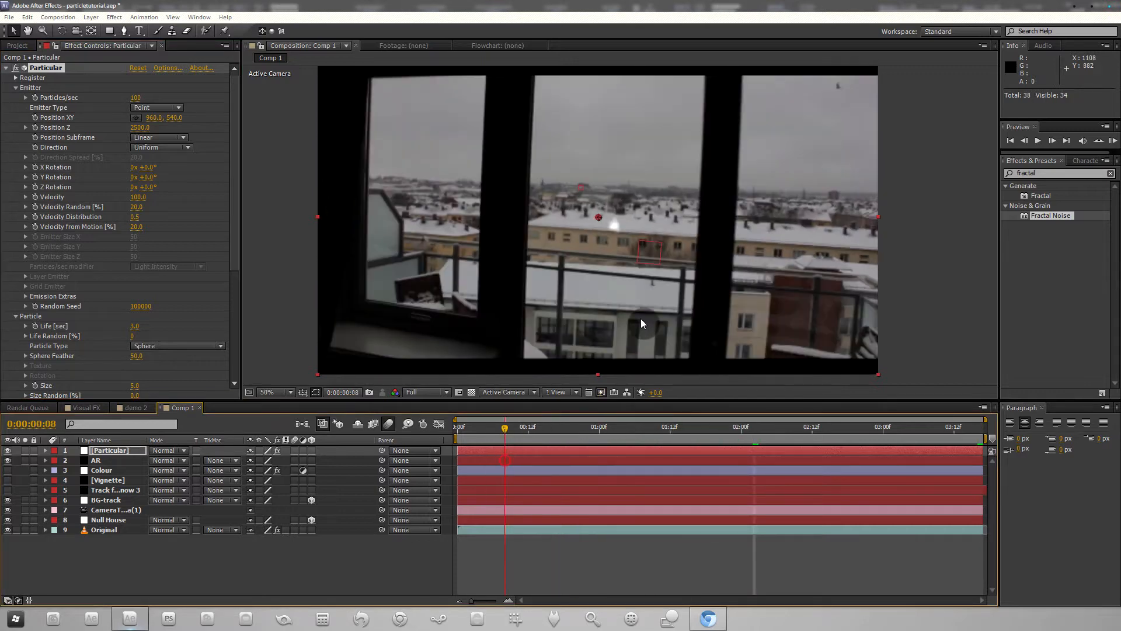
Step: Turn off Depth of Field in the CameraTracker camera's options and check the particles between 0:00:01:23 and 0:00:00:09
{"action": "left_click", "coordinate": [45, 510]}
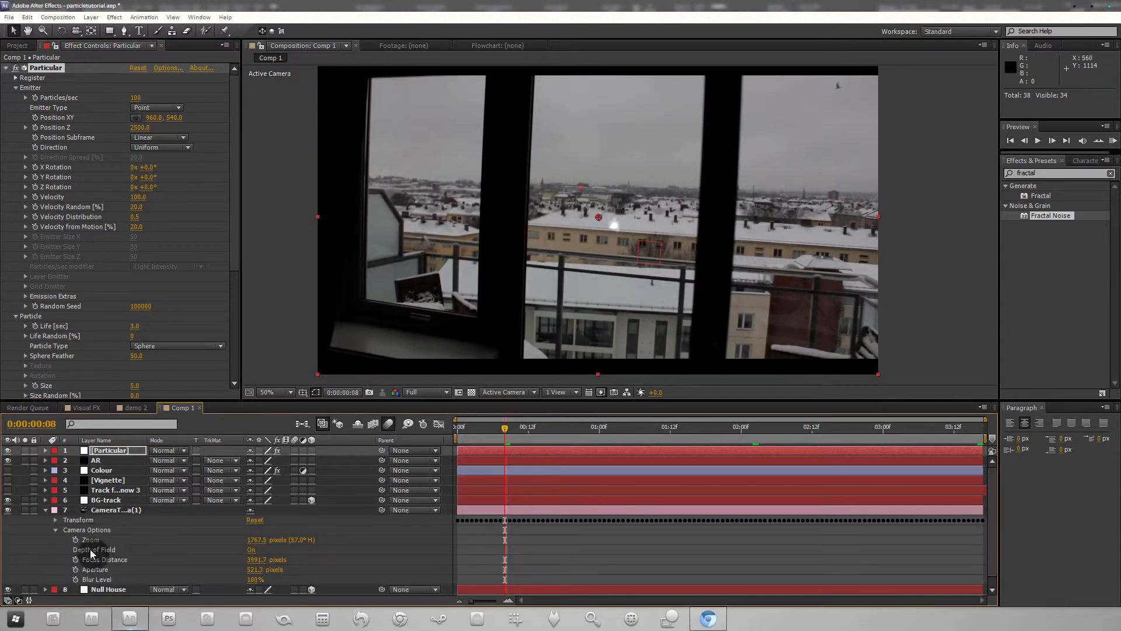
{"action": "left_click", "coordinate": [251, 549]}
{"action": "left_click_drag", "start_coordinate": [504, 428], "coordinate": [736, 436]}
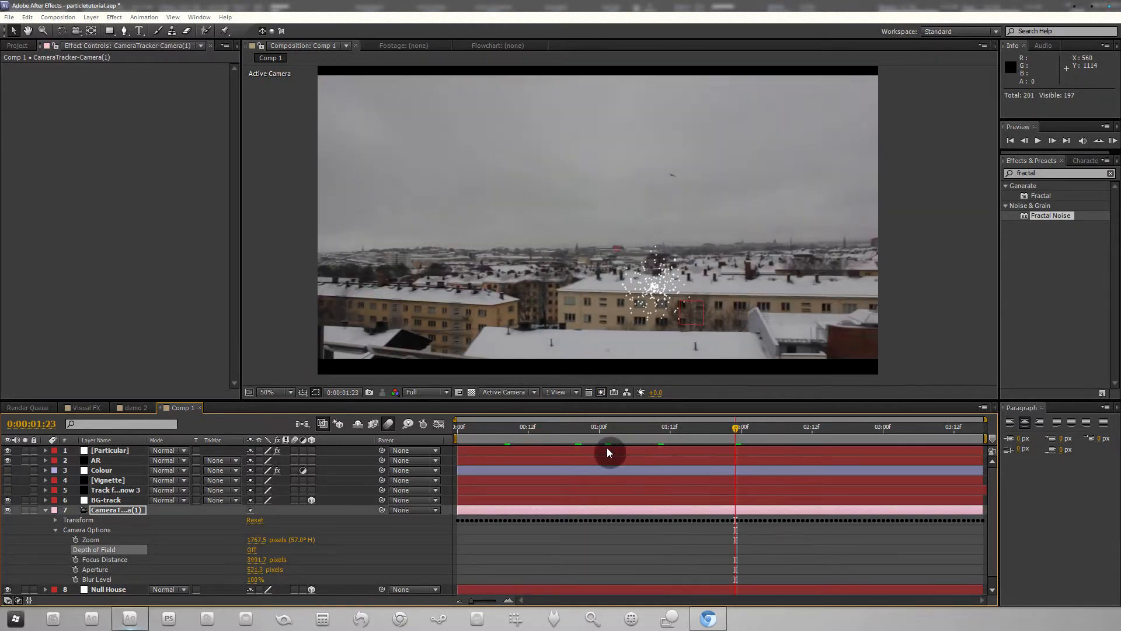
{"action": "left_click", "coordinate": [513, 435]}
{"action": "left_click", "coordinate": [45, 510]}
Step: Change the Particular emitter type to Box and its direction to Directional
{"action": "left_click", "coordinate": [125, 453]}
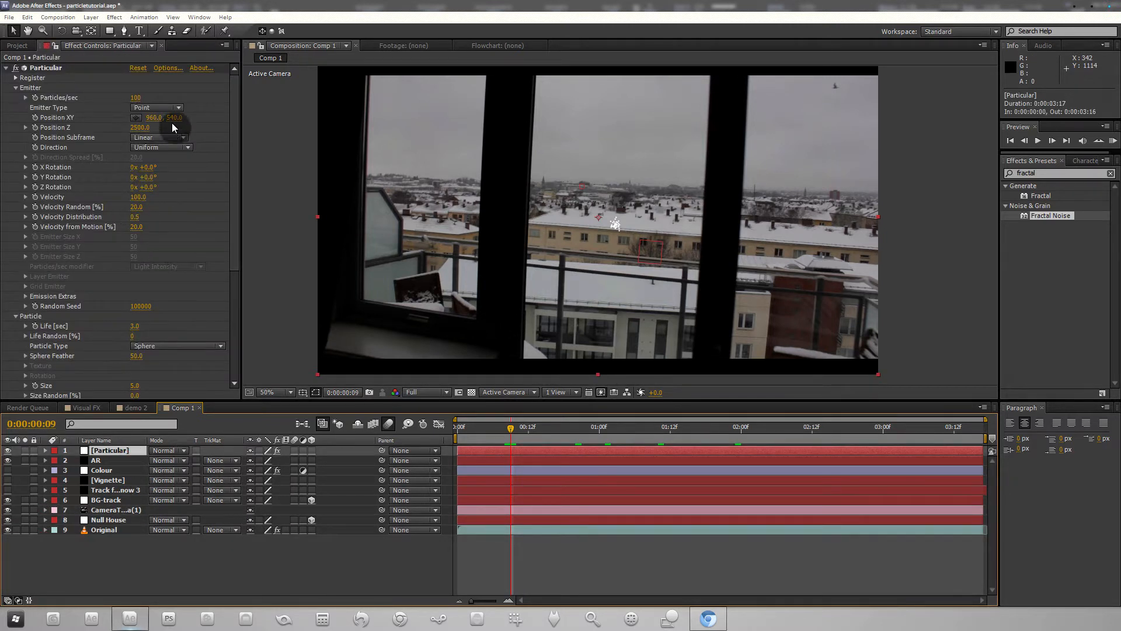
{"action": "left_click", "coordinate": [169, 106]}
{"action": "left_click", "coordinate": [153, 128]}
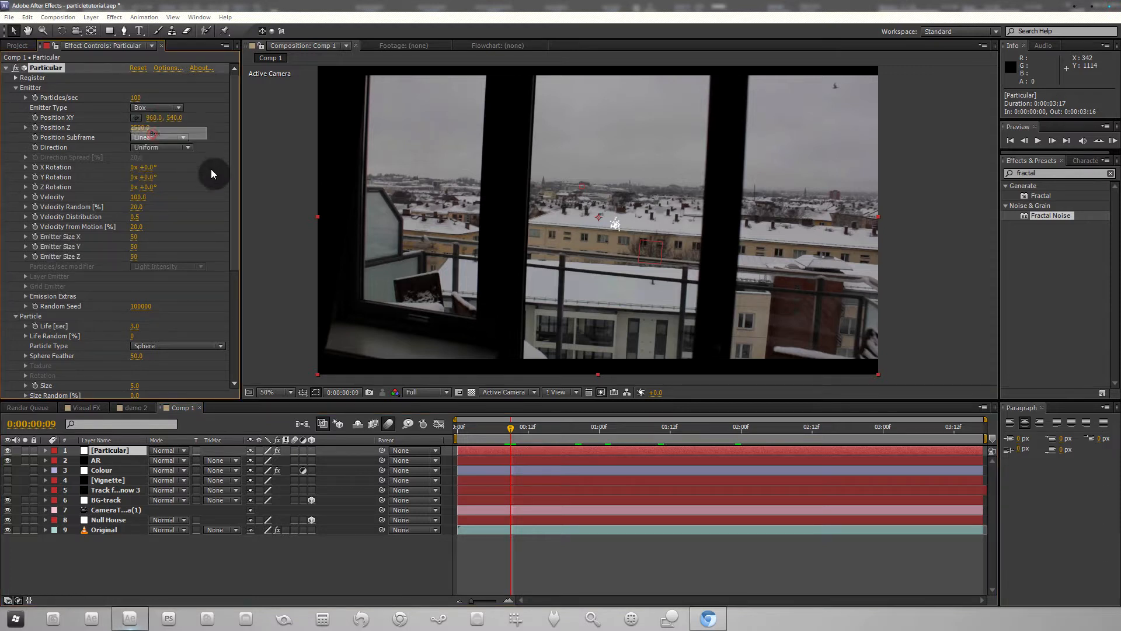
{"action": "left_click", "coordinate": [137, 148]}
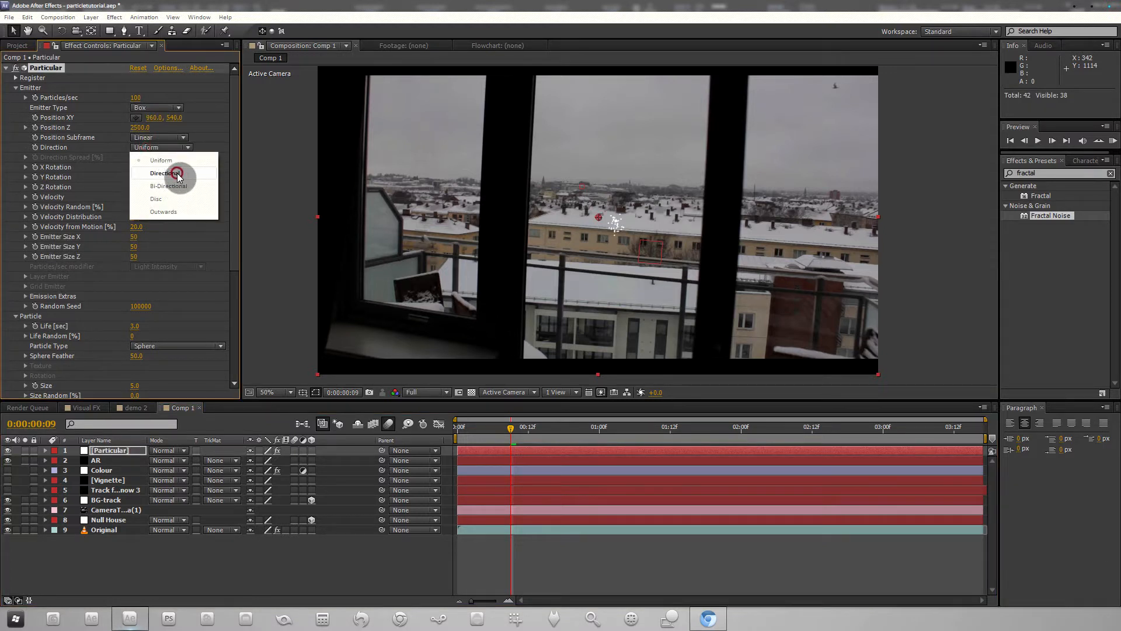
{"action": "left_click", "coordinate": [174, 166]}
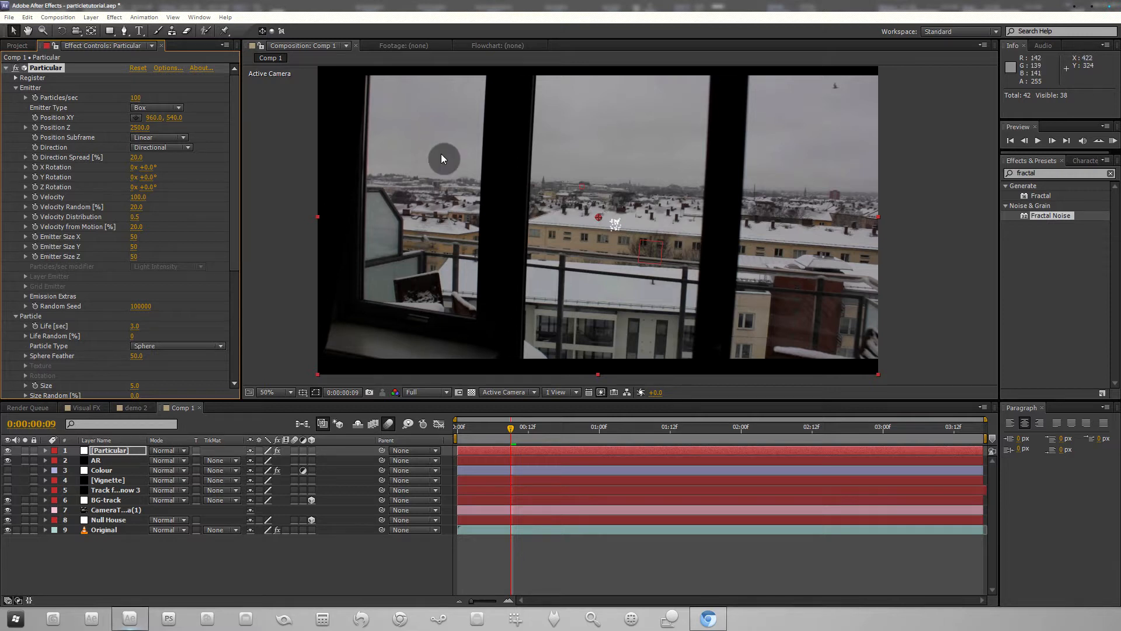
Step: Set the emitter's X Rotation to 90° and Y Rotation to 180°, and check the falling direction up to 0:00:01:03
{"action": "left_click", "coordinate": [61, 168]}
{"action": "left_click", "coordinate": [147, 167]}
{"action": "type", "text": "90"}
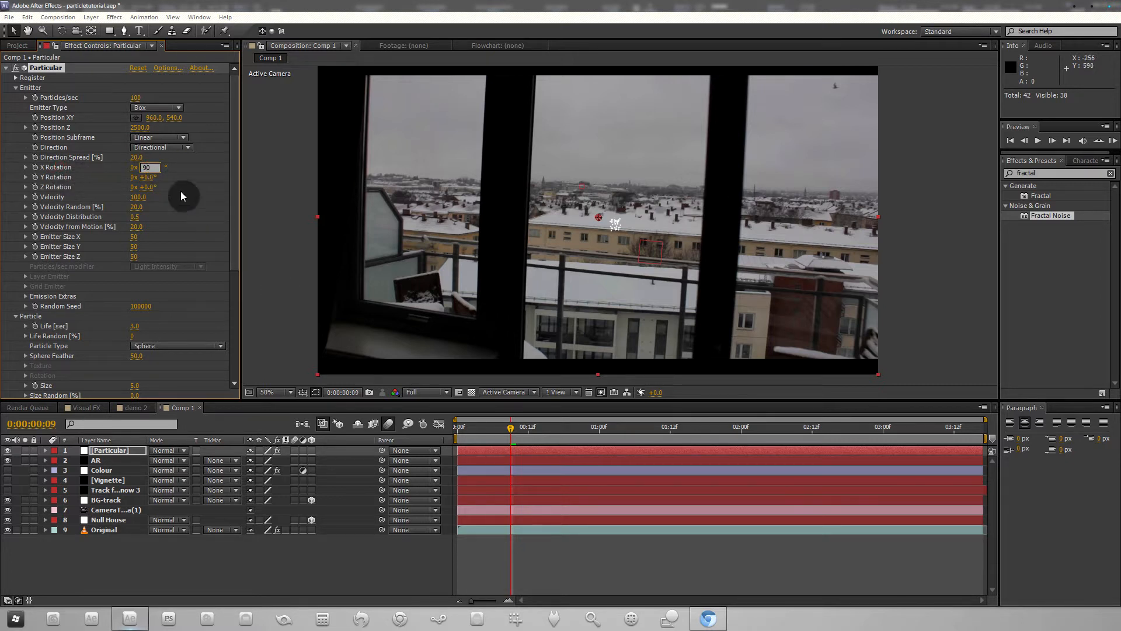
{"action": "left_click", "coordinate": [151, 178]}
{"action": "type", "text": "180"}
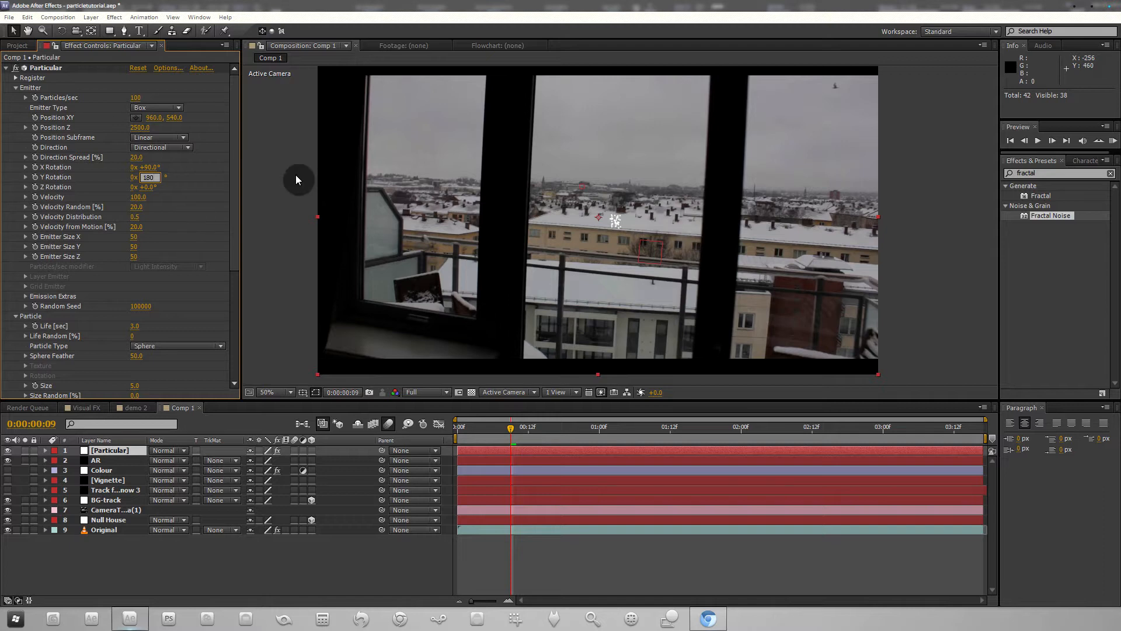
{"action": "key", "text": "Return"}
{"action": "left_click_drag", "start_coordinate": [539, 428], "coordinate": [619, 429]}
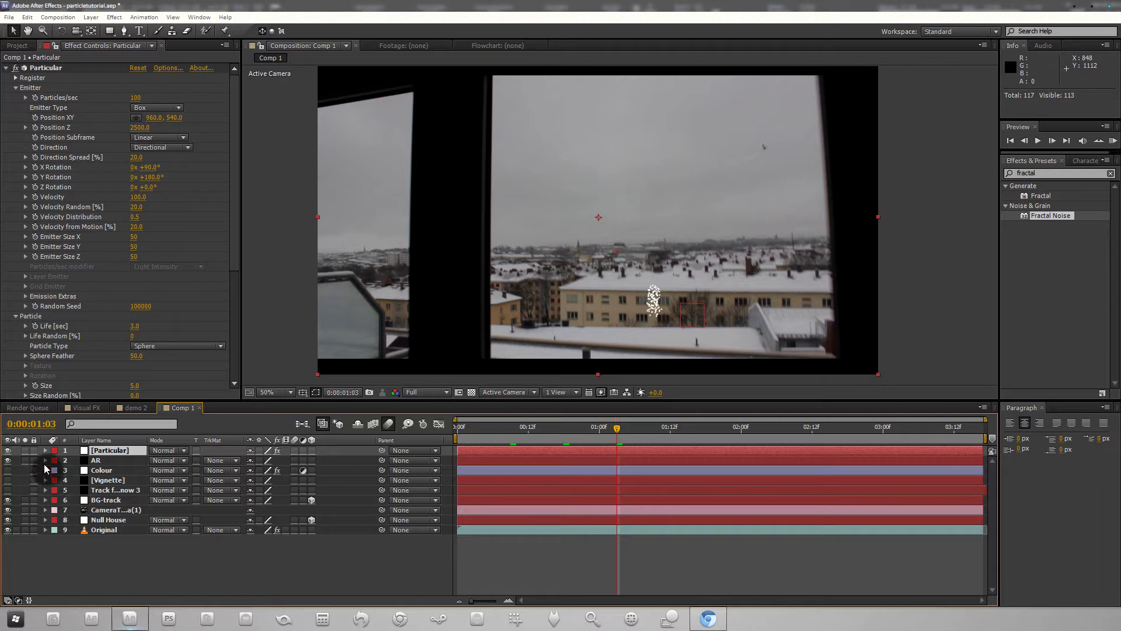
Step: Solo the Particular layer, disable the CameraTracker camera layer, and inspect the particle stream at 0:00:02:09
{"action": "left_click", "coordinate": [24, 450]}
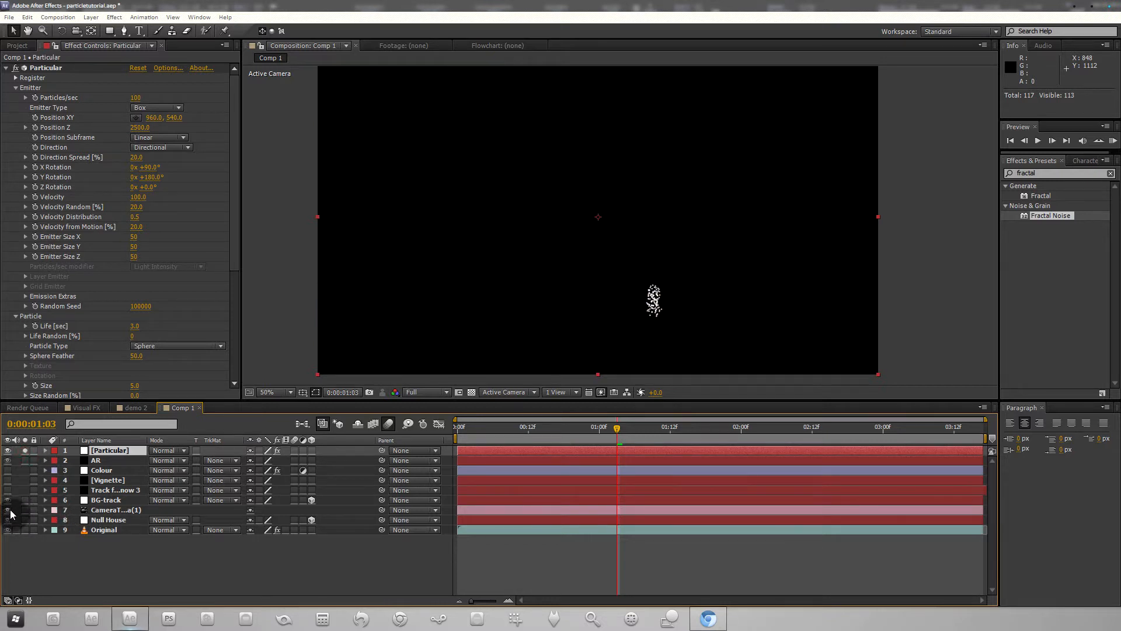
{"action": "left_click", "coordinate": [9, 510]}
{"action": "left_click_drag", "start_coordinate": [617, 430], "coordinate": [552, 430]}
{"action": "left_click_drag", "start_coordinate": [340, 423], "coordinate": [793, 409]}
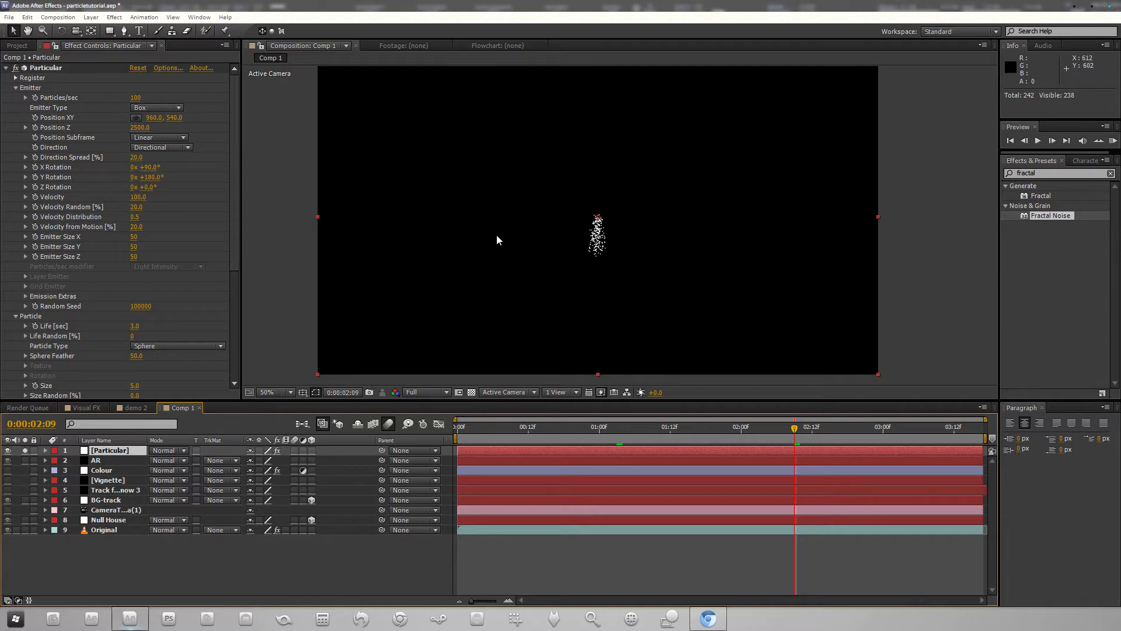
{"action": "scroll", "coordinate": [603, 226], "scroll_direction": "up", "scroll_amount": 2}
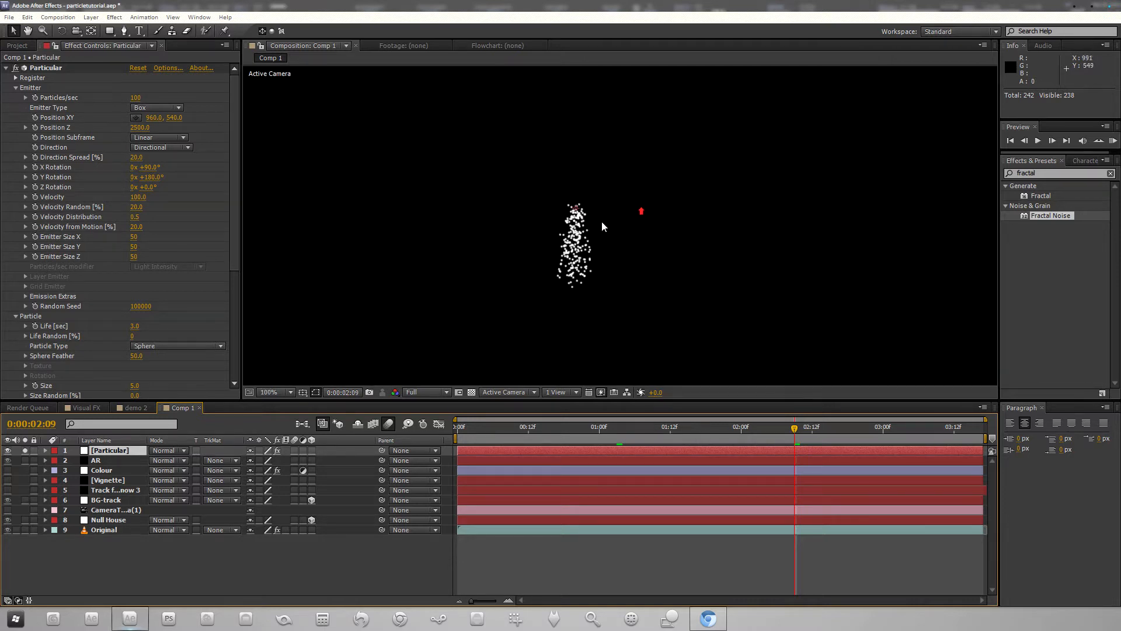
{"action": "scroll", "coordinate": [620, 222], "scroll_direction": "down", "scroll_amount": 2}
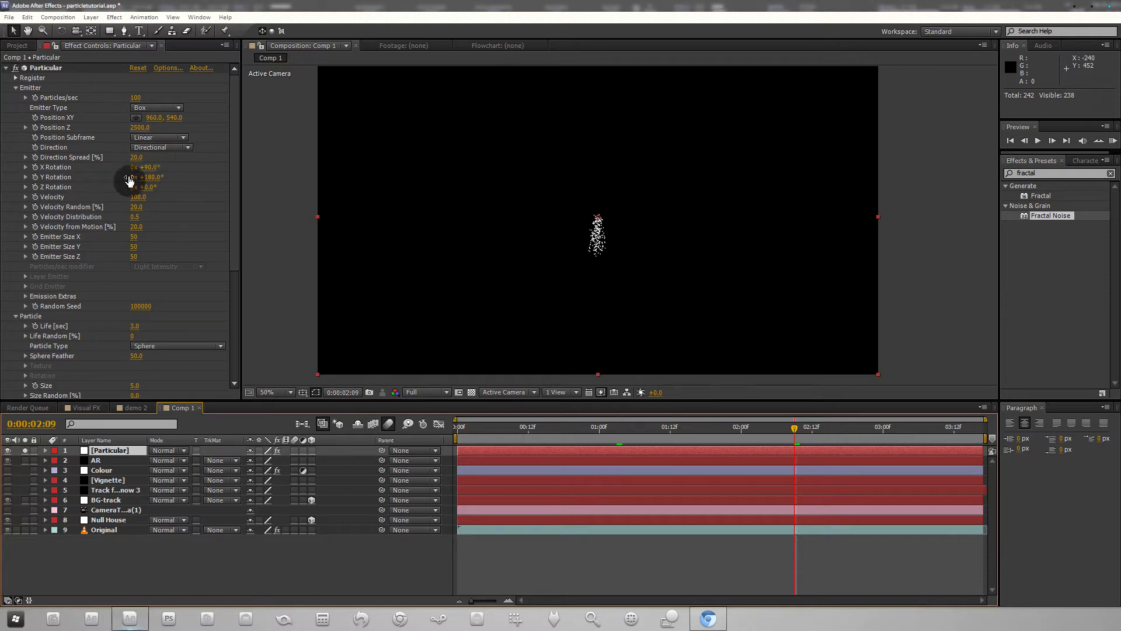
Step: Set the emitter size to 3000 in X, 3000 in Y and 1200 in Z
{"action": "left_click", "coordinate": [196, 236]}
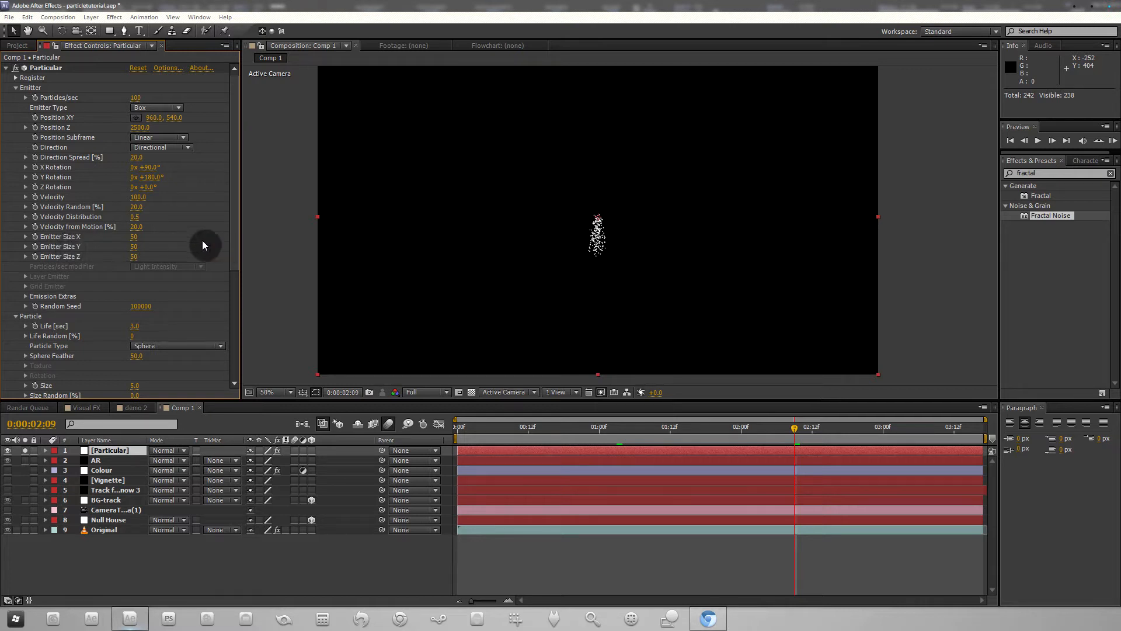
{"action": "left_click", "coordinate": [134, 237]}
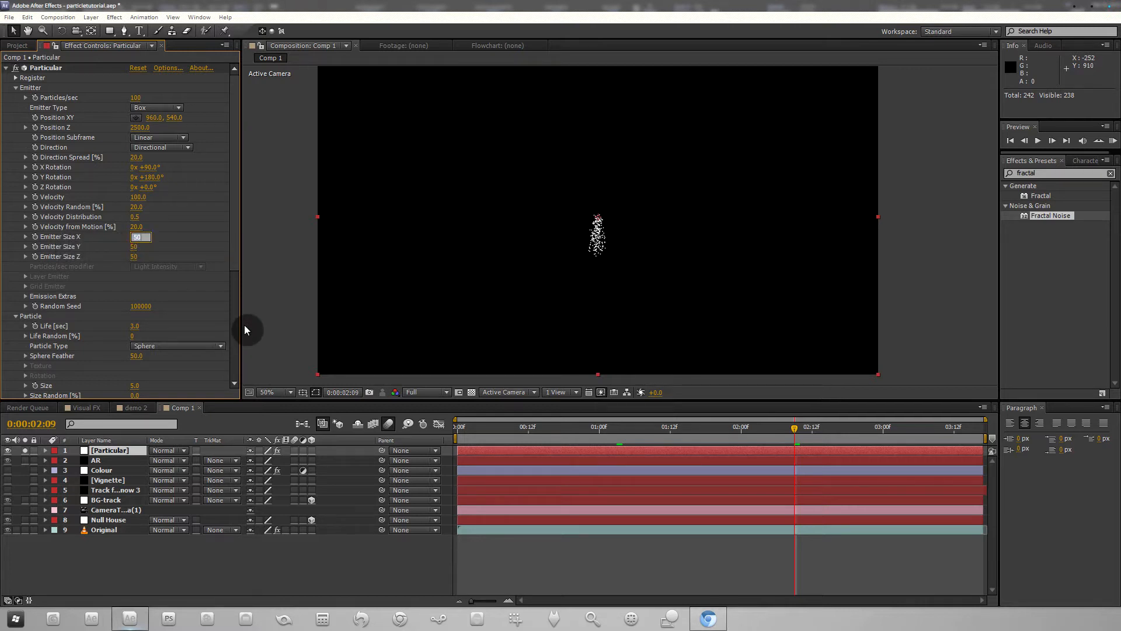
{"action": "type", "text": "3000"}
{"action": "key", "text": "Tab"}
{"action": "type", "text": "300"}
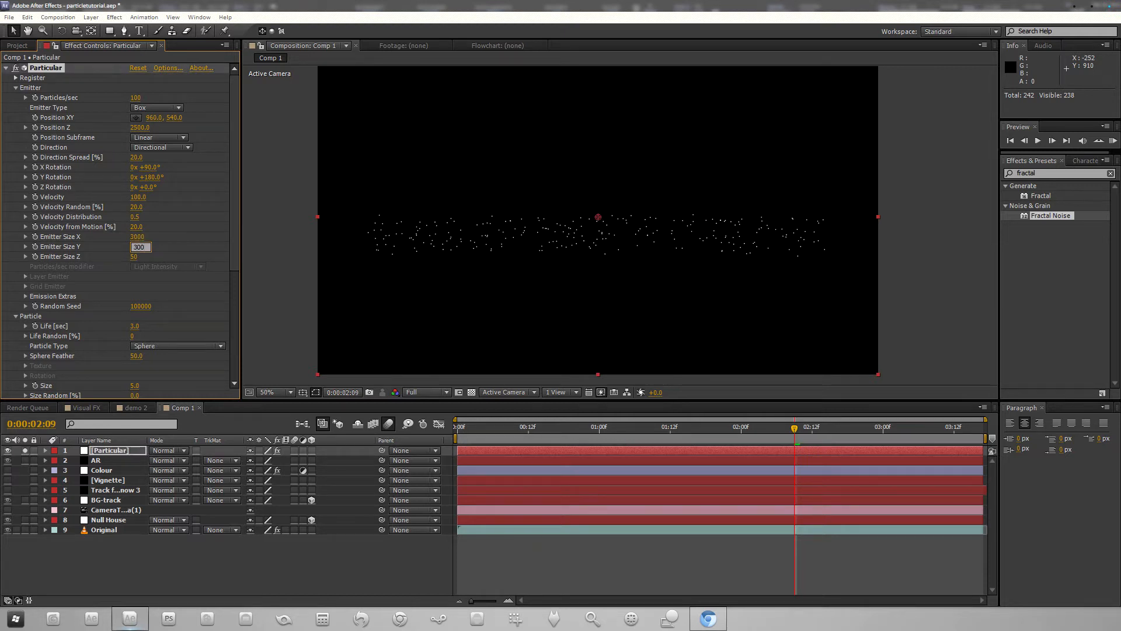
{"action": "key", "text": "Tab"}
{"action": "type", "text": "1"}
{"action": "key", "text": "Return"}
Step: Set Particles/sec to 300 and scrub to 0:00:02:00 to check the particle density
{"action": "scroll", "coordinate": [124, 314], "scroll_direction": "down", "scroll_amount": 3}
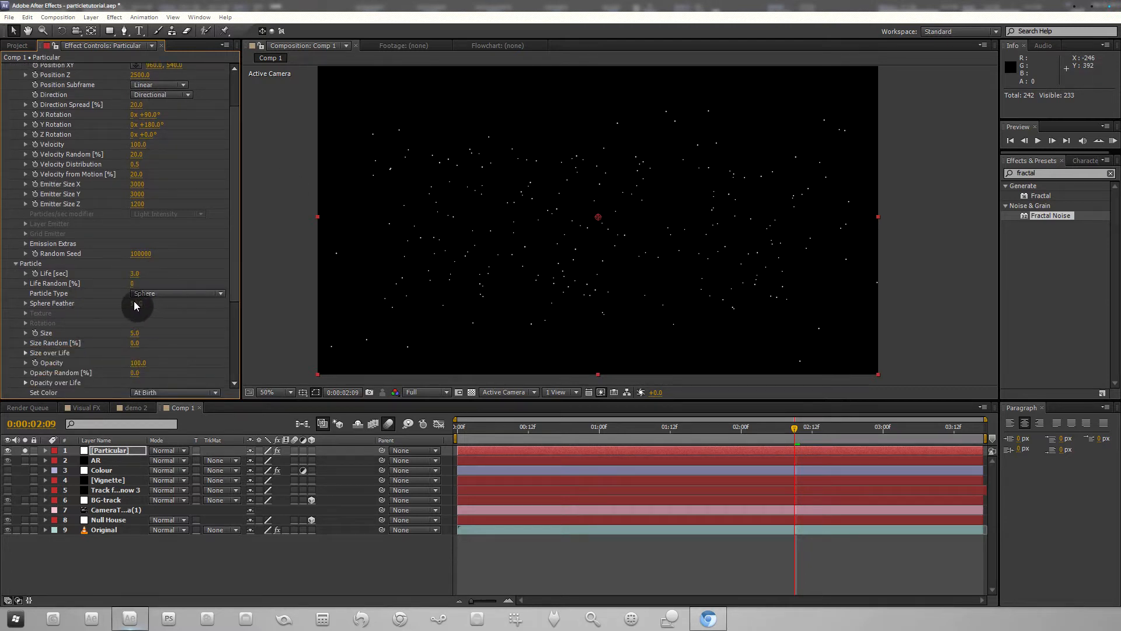
{"action": "scroll", "coordinate": [142, 318], "scroll_direction": "up", "scroll_amount": 3}
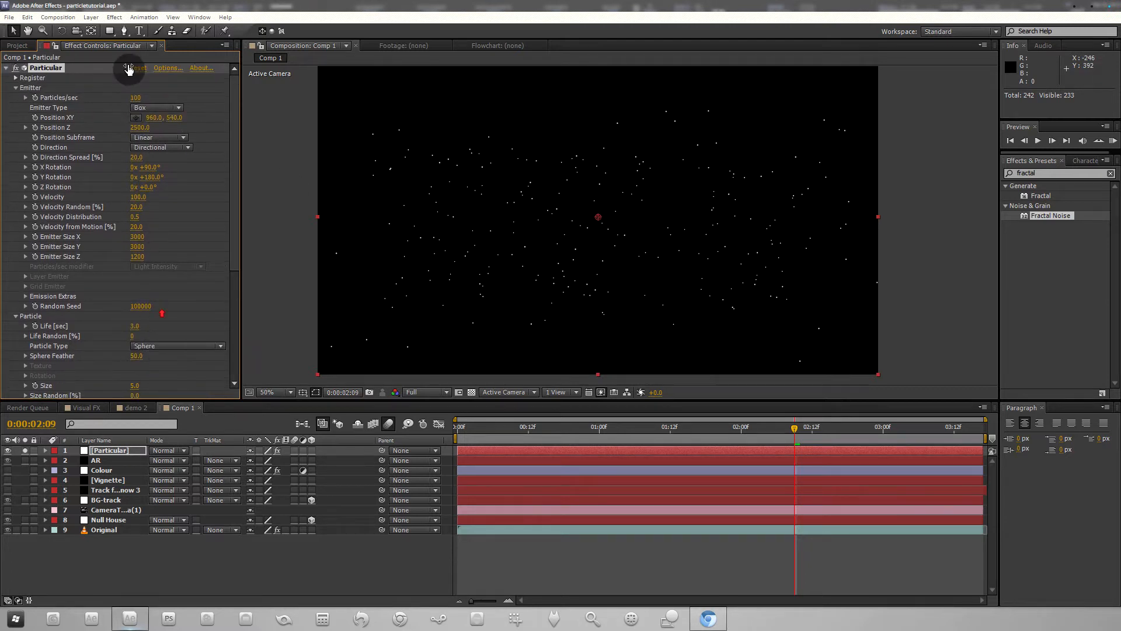
{"action": "left_click", "coordinate": [134, 98]}
{"action": "type", "text": "300"}
{"action": "key", "text": "Return"}
{"action": "left_click_drag", "start_coordinate": [467, 423], "coordinate": [739, 416]}
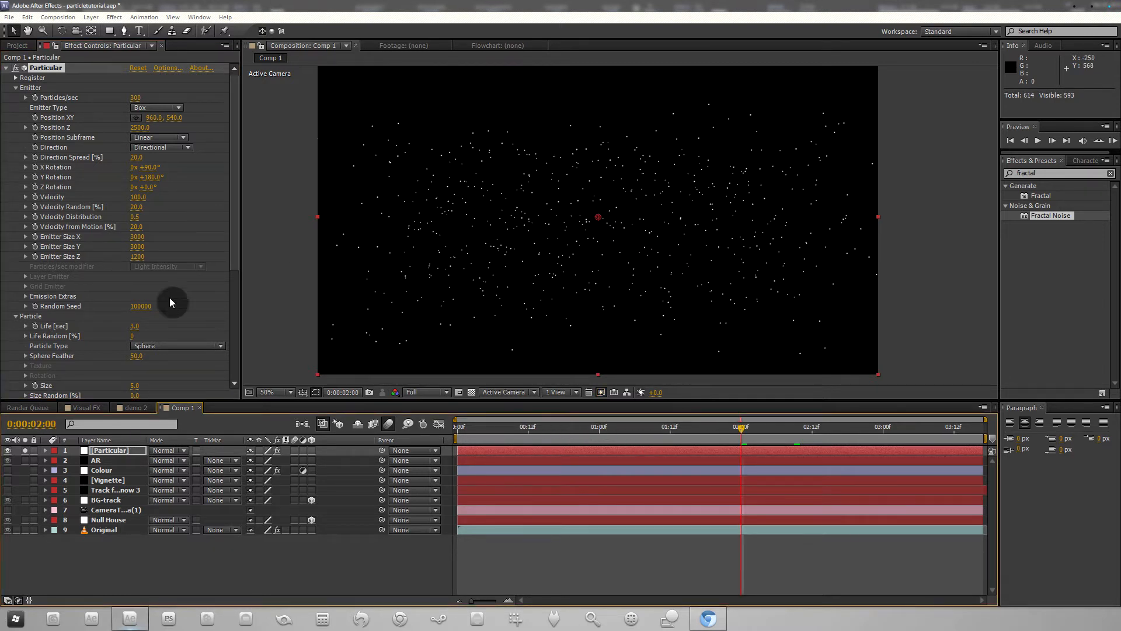
Step: Set the particle life to 20 seconds, change the particle type to Cloudlet, and inspect the flakes up close
{"action": "left_click", "coordinate": [143, 329]}
{"action": "type", "text": "20"}
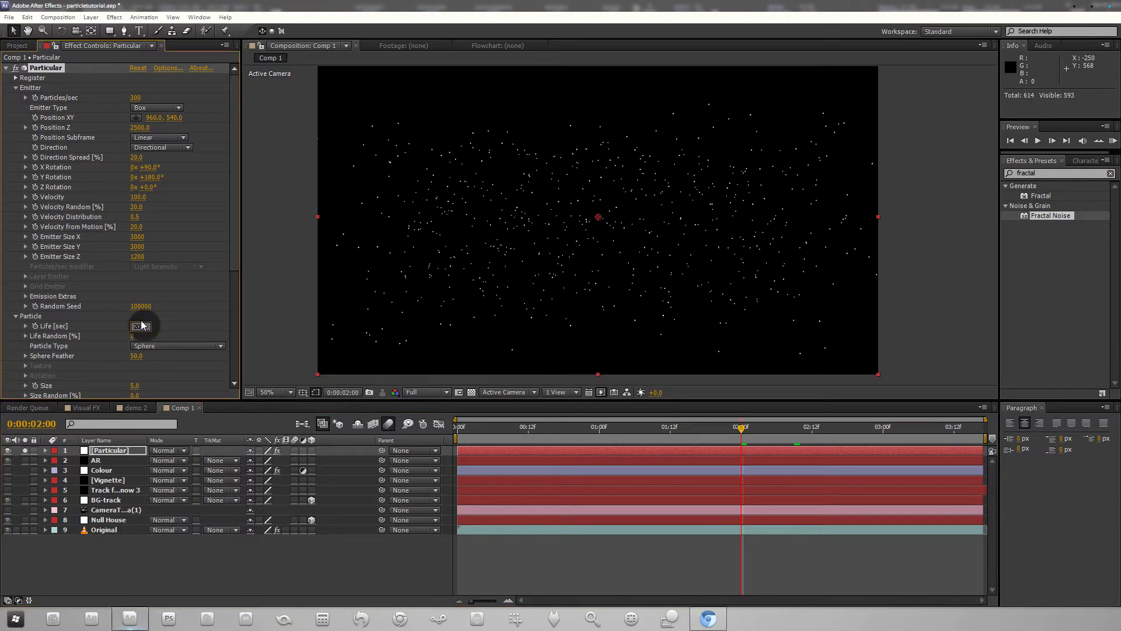
{"action": "left_click", "coordinate": [165, 346]}
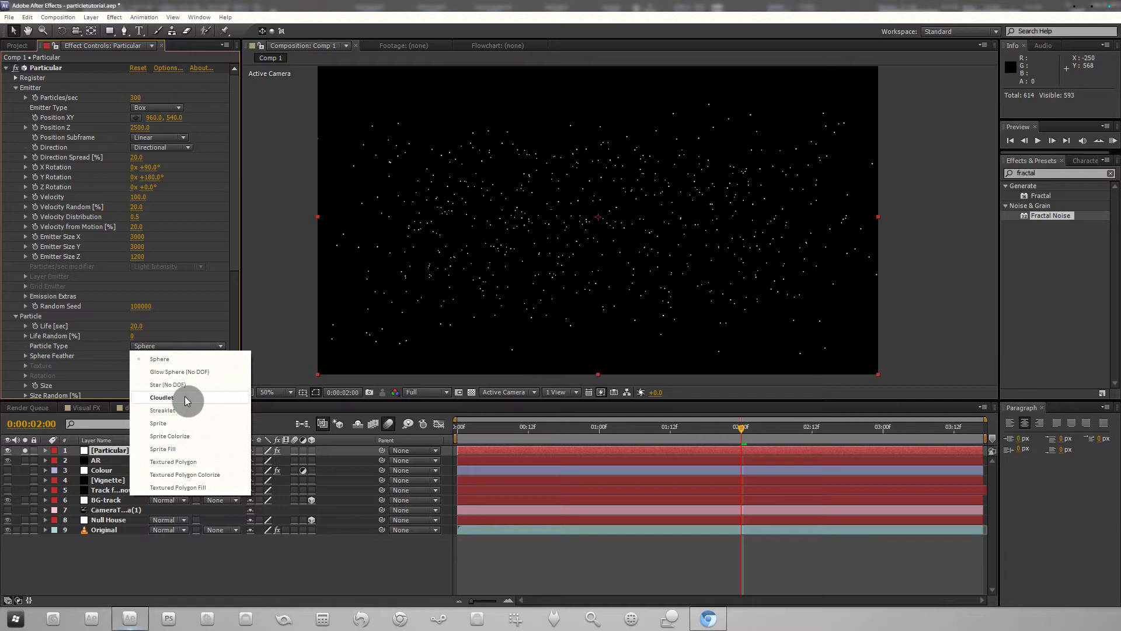
{"action": "left_click", "coordinate": [185, 398]}
{"action": "key", "text": "period"}
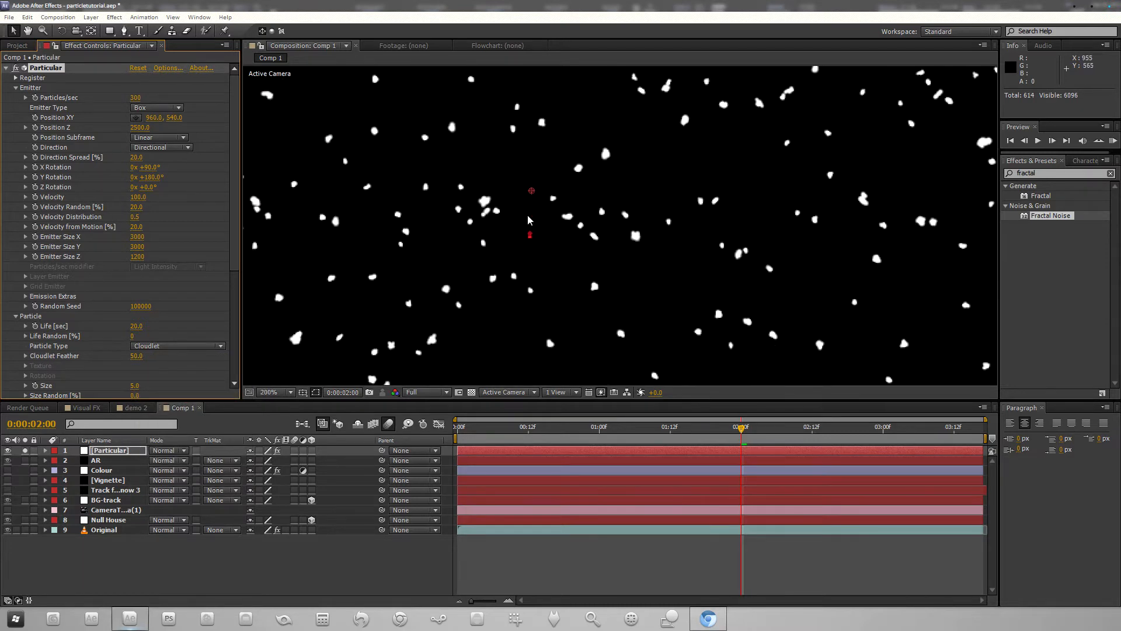
{"action": "key", "text": "period"}
{"action": "key", "text": "comma"}
{"action": "key", "text": "comma"}
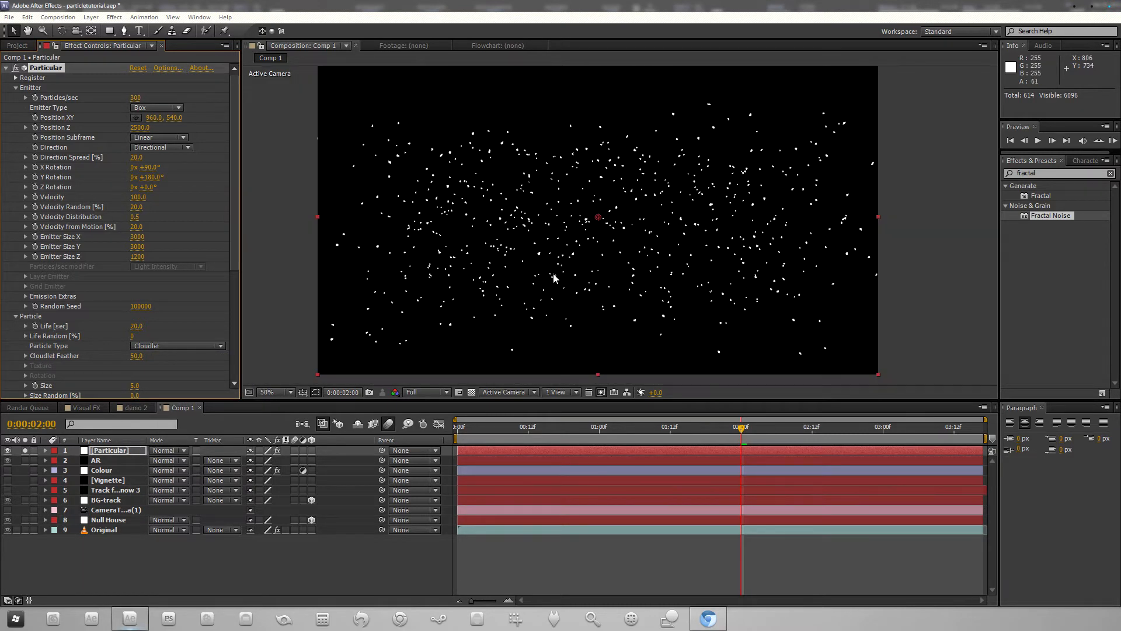
Step: Set Pre Run to 100 under Emission Extras and check the particles at 0:00:00:00
{"action": "left_click", "coordinate": [26, 297]}
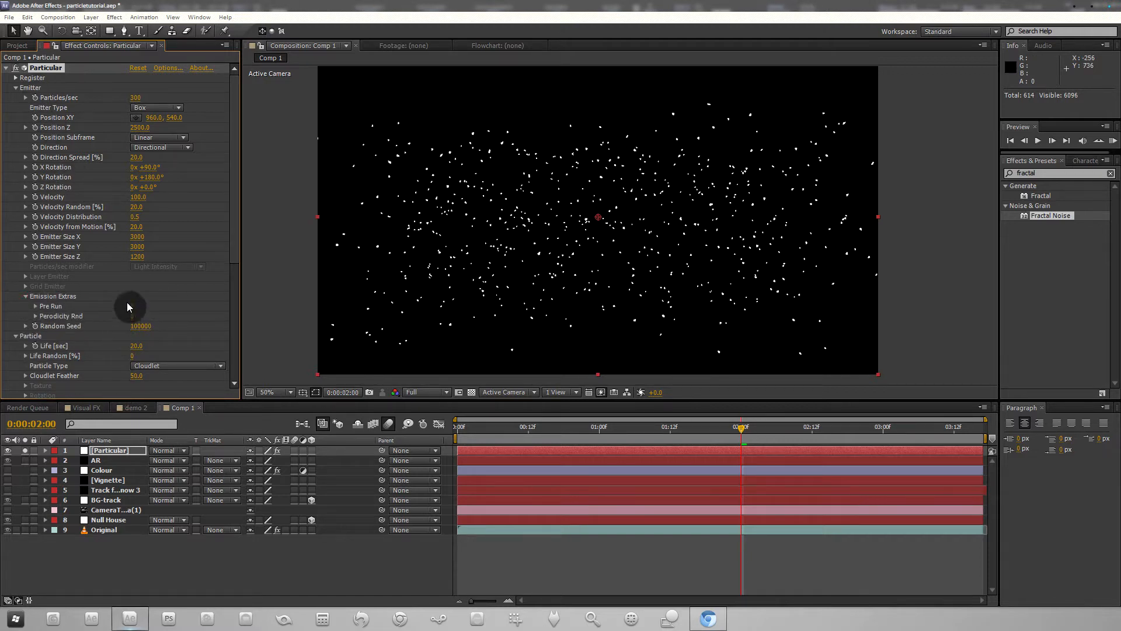
{"action": "left_click", "coordinate": [459, 427]}
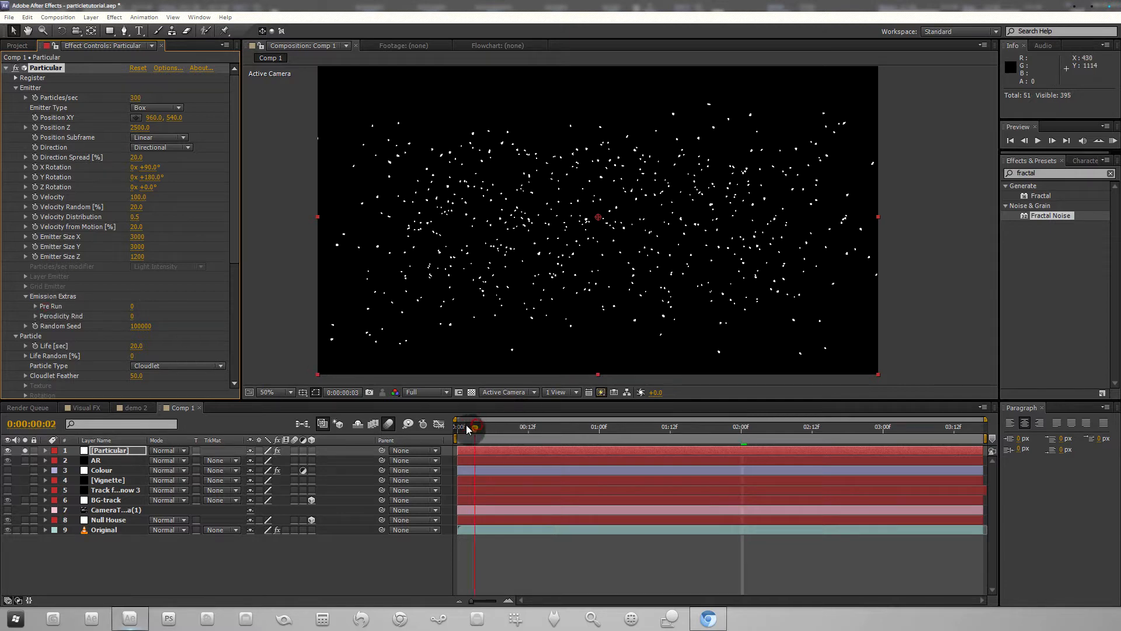
{"action": "left_click_drag", "start_coordinate": [458, 426], "coordinate": [614, 426]}
{"action": "left_click_drag", "start_coordinate": [737, 428], "coordinate": [449, 429]}
{"action": "left_click", "coordinate": [133, 308]}
{"action": "type", "text": "100"}
{"action": "key", "text": "Return"}
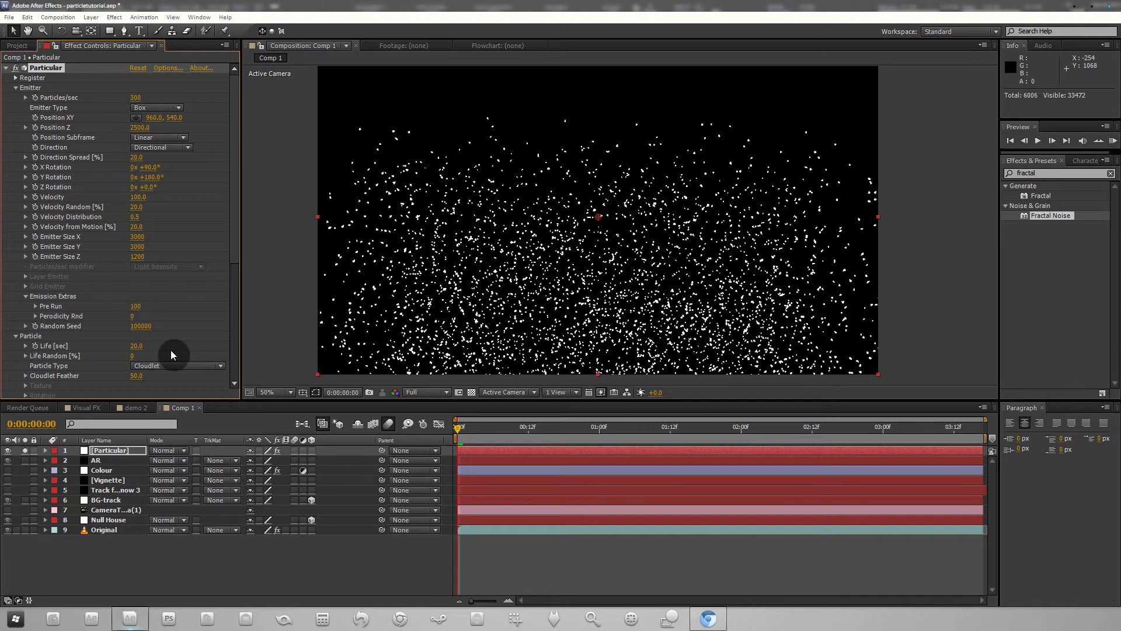
{"action": "left_click_drag", "start_coordinate": [472, 427], "coordinate": [367, 392]}
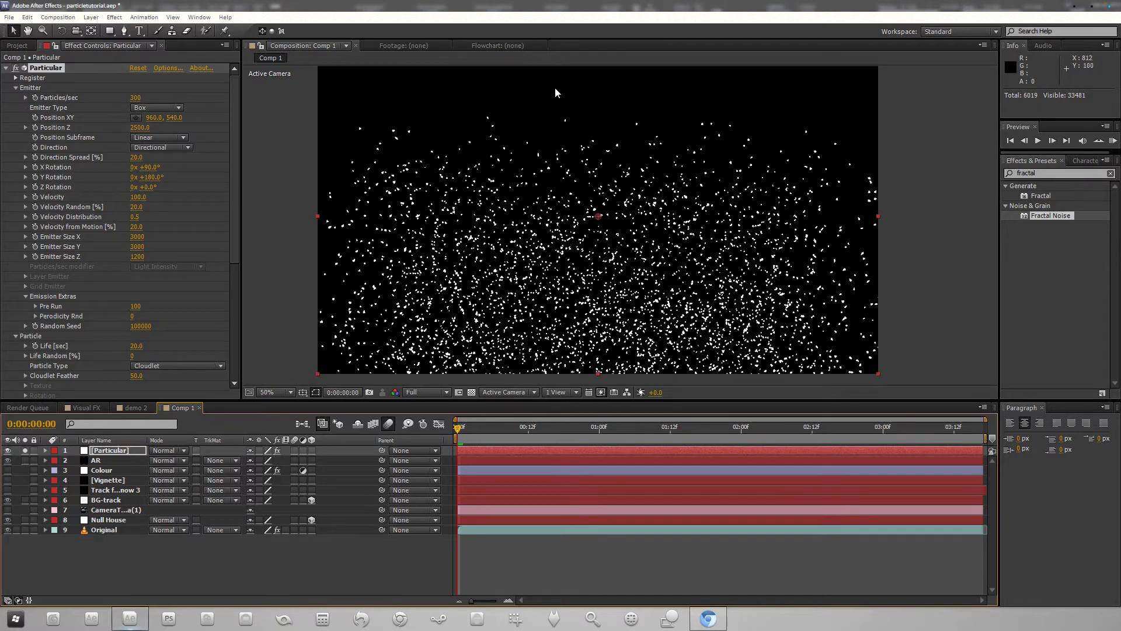
Step: Move the Particular emitter above the comp frame to Position XY 892, -112 and check the snow coverage at 0:00:00:00
{"action": "left_click_drag", "start_coordinate": [558, 97], "coordinate": [556, 153]}
{"action": "left_click_drag", "start_coordinate": [509, 424], "coordinate": [457, 424]}
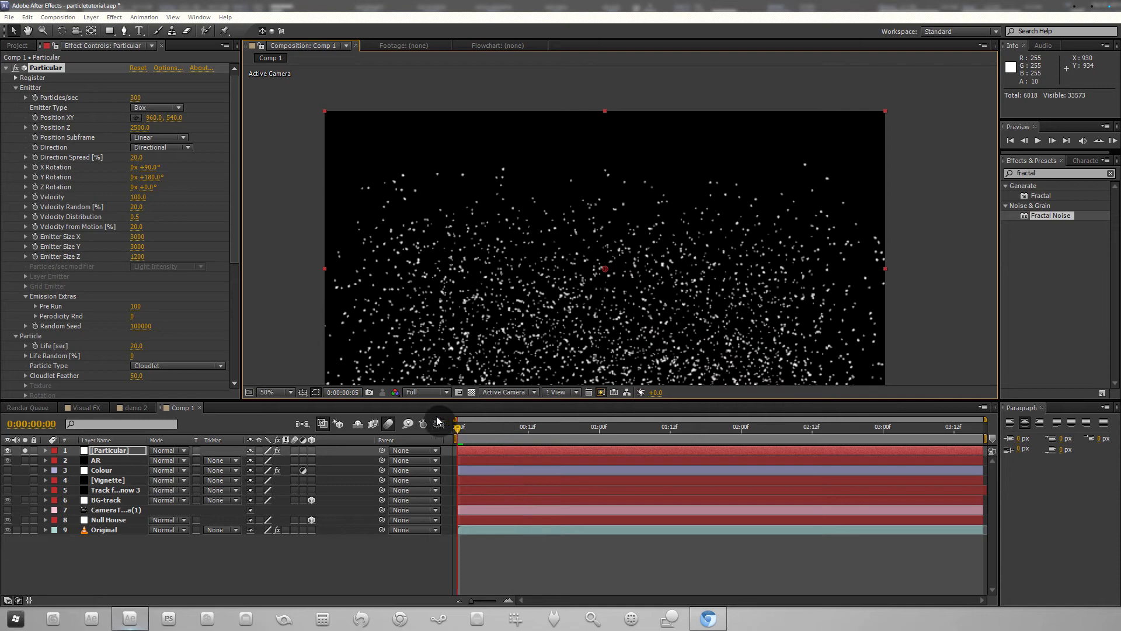
{"action": "left_click_drag", "start_coordinate": [607, 268], "coordinate": [586, 78]}
{"action": "scroll", "coordinate": [621, 257], "scroll_direction": "down", "scroll_amount": 2}
{"action": "mouse_move", "coordinate": [462, 427]}
{"action": "left_mouse_down"}
{"action": "mouse_move", "coordinate": [713, 424]}
{"action": "mouse_move", "coordinate": [909, 444]}
{"action": "mouse_move", "coordinate": [459, 426]}
{"action": "left_mouse_up"}
{"action": "scroll", "coordinate": [562, 293], "scroll_direction": "up", "scroll_amount": 2}
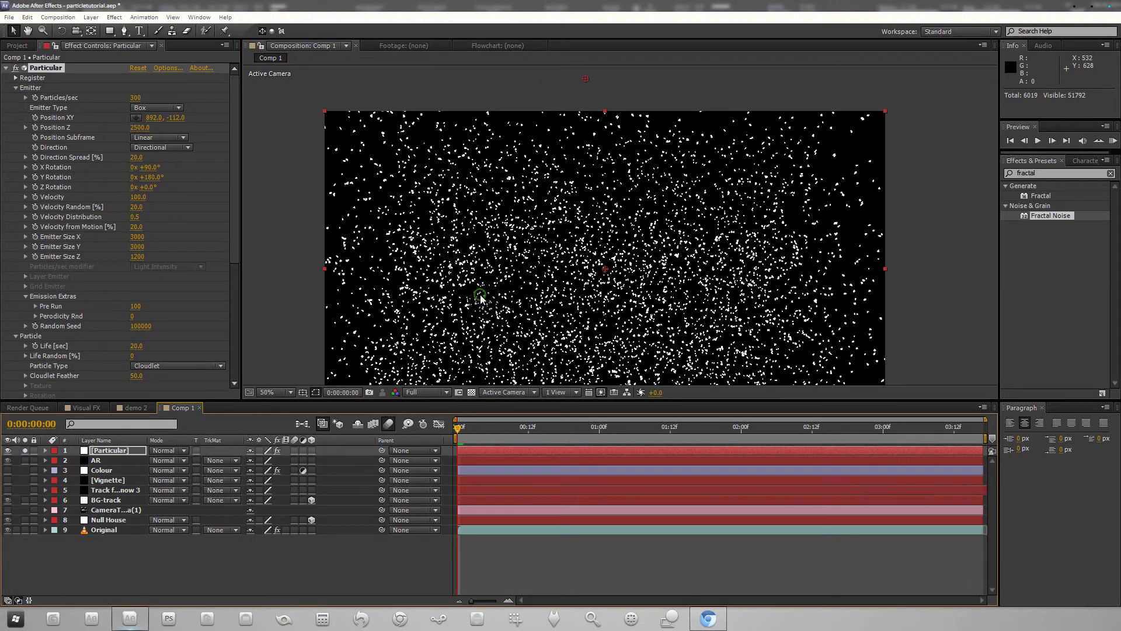
{"action": "left_click_drag", "start_coordinate": [481, 298], "coordinate": [502, 260]}
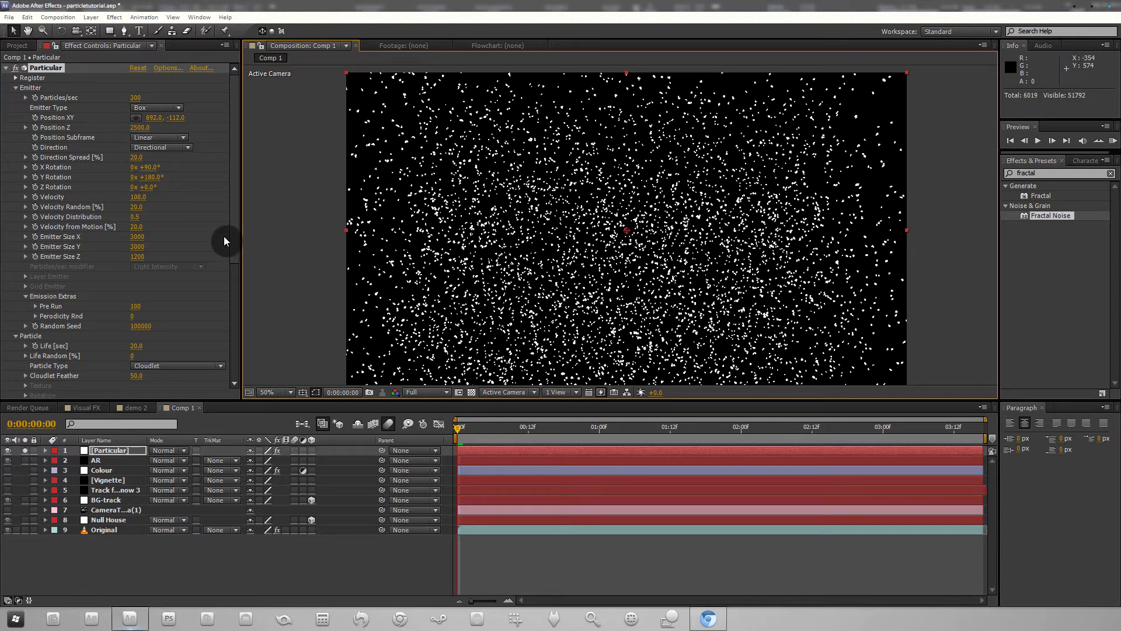
Step: Try a Velocity of 1910 with a short preview of the snowfall, and set Velocity back to 100
{"action": "left_click", "coordinate": [190, 227]}
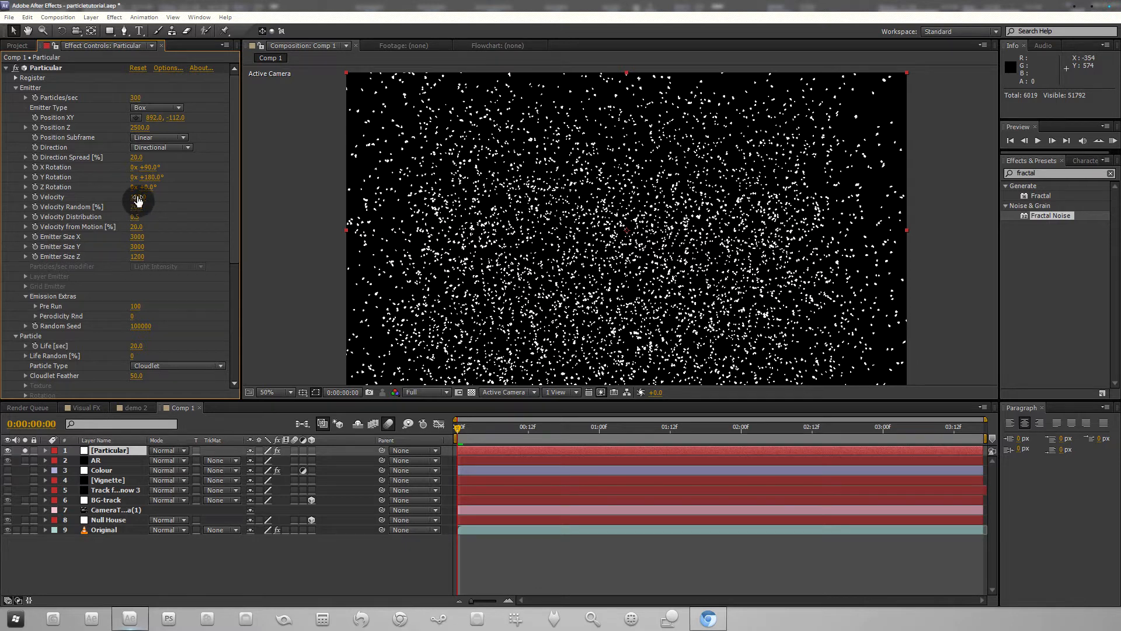
{"action": "left_click_drag", "start_coordinate": [138, 197], "coordinate": [309, 175]}
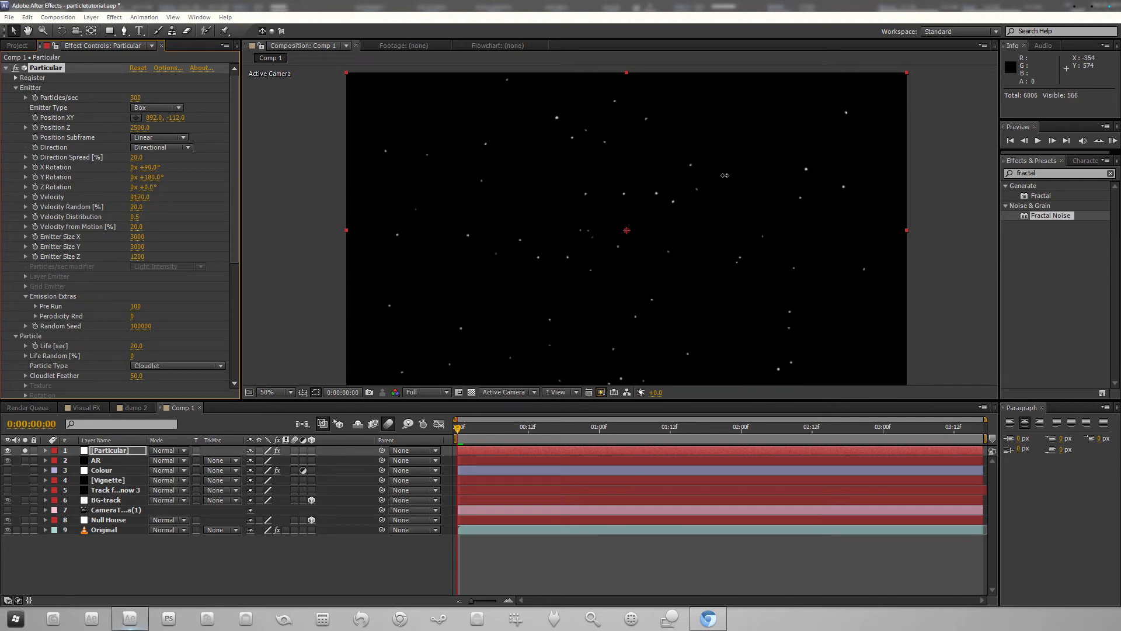
{"action": "left_click_drag", "start_coordinate": [400, 201], "coordinate": [252, 229]}
{"action": "key", "text": "space"}
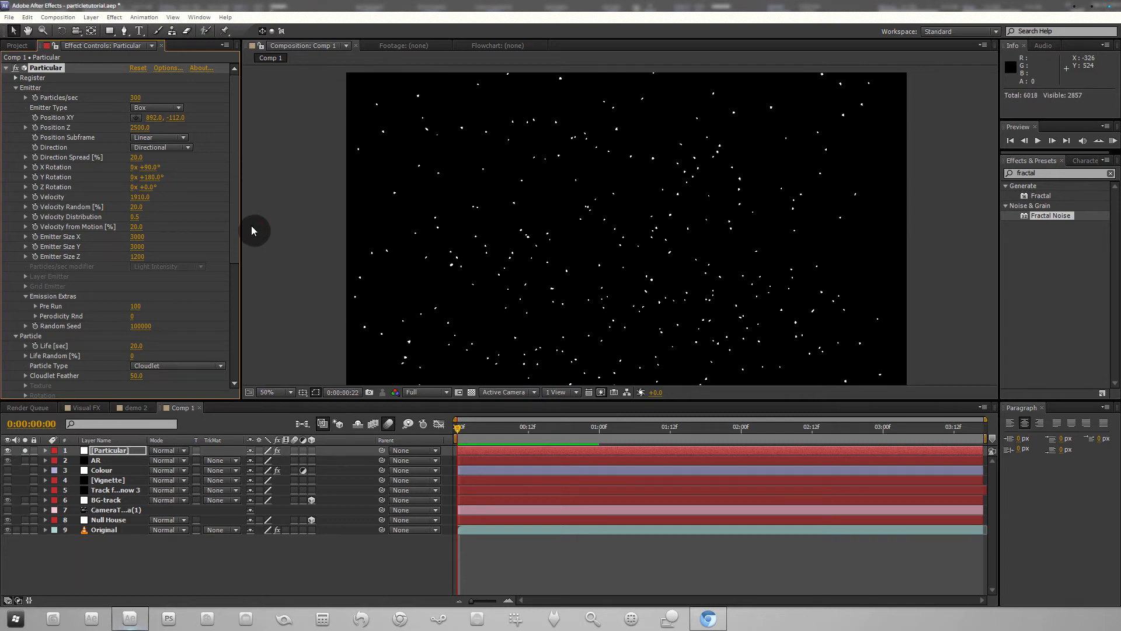
{"action": "left_click", "coordinate": [141, 197]}
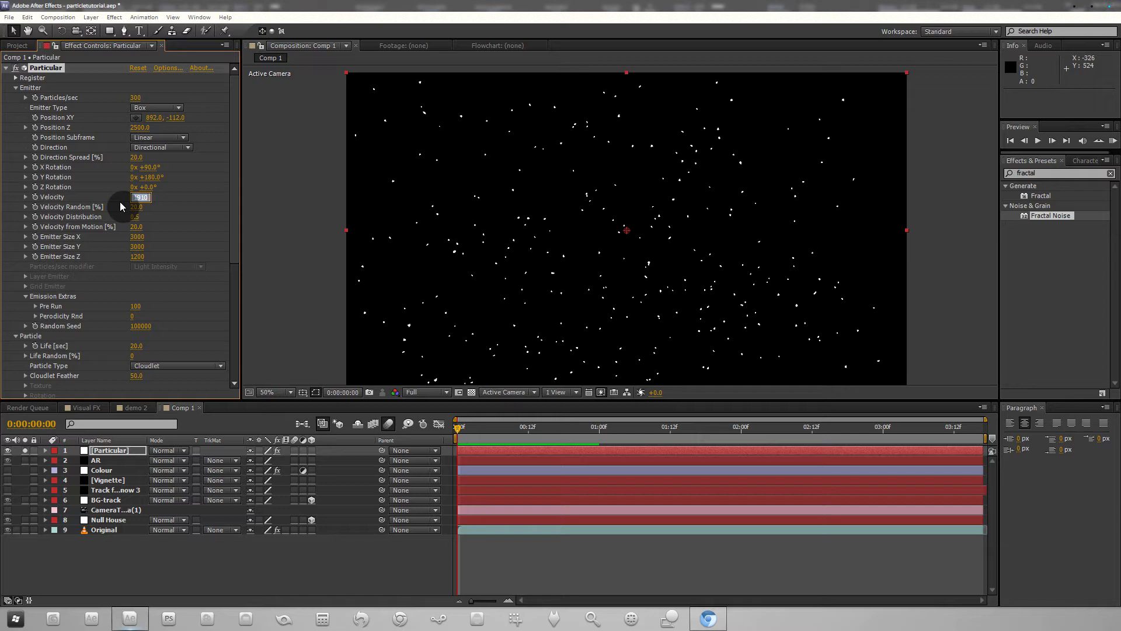
{"action": "type", "text": "100"}
{"action": "key", "text": "Return"}
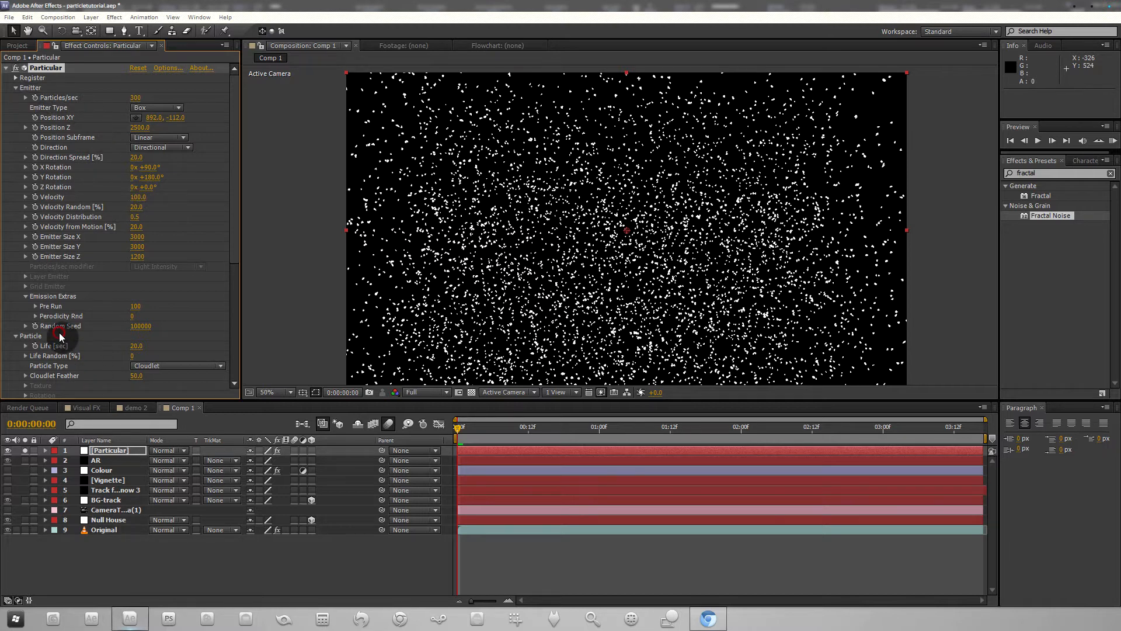
Step: Set the particle Size to 1
{"action": "scroll", "coordinate": [70, 347], "scroll_direction": "down", "scroll_amount": 5}
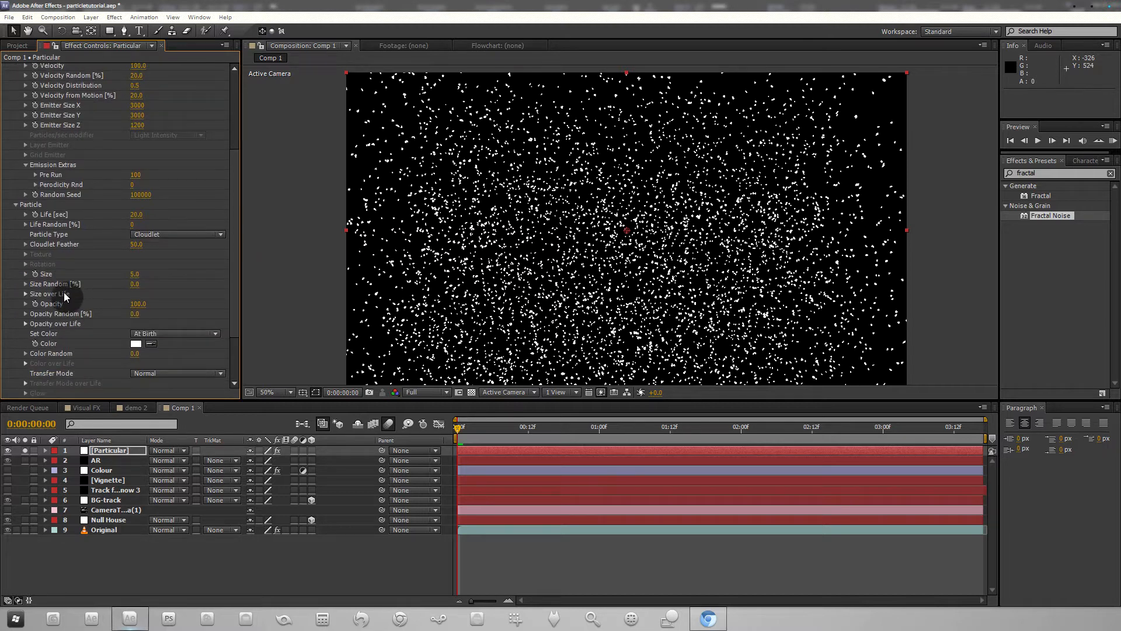
{"action": "left_click", "coordinate": [134, 274]}
{"action": "type", "text": "1"}
{"action": "key", "text": "Return"}
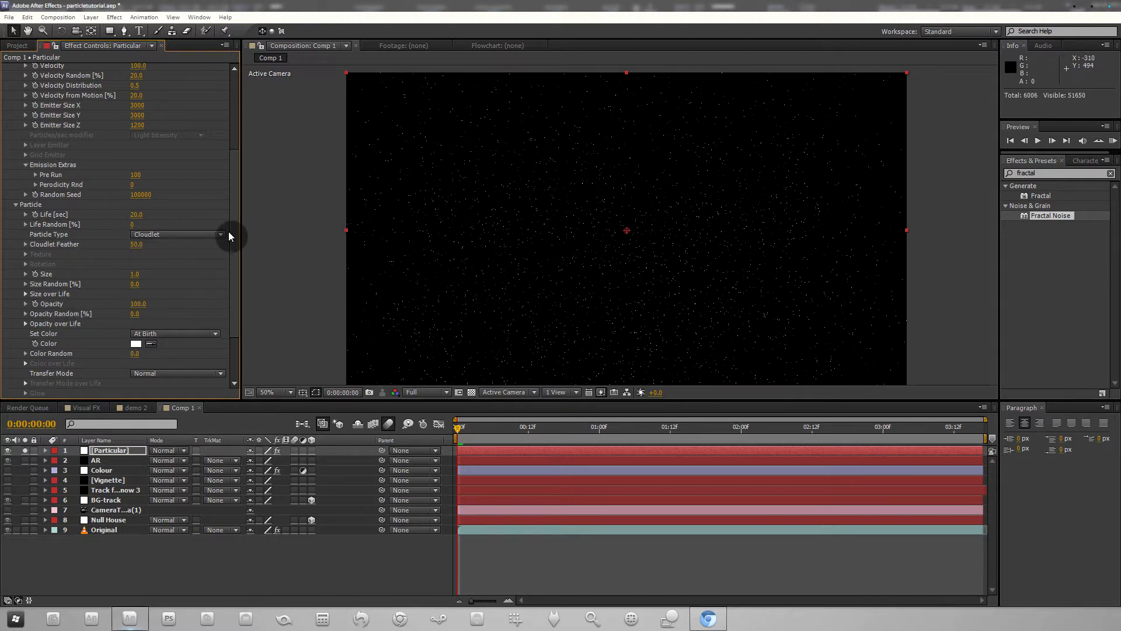
Step: Reveal the Opacity over Life graph and preview the motion of the smaller particles
{"action": "left_click", "coordinate": [25, 324]}
{"action": "scroll", "coordinate": [188, 291], "scroll_direction": "down", "scroll_amount": 3}
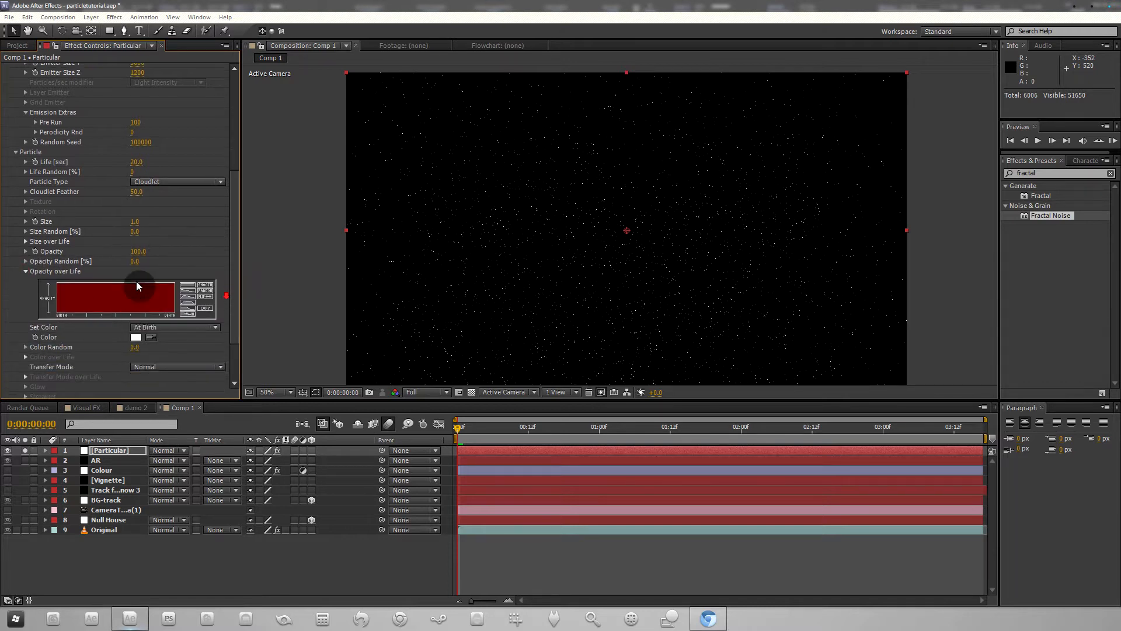
{"action": "left_click_drag", "start_coordinate": [458, 427], "coordinate": [523, 428]}
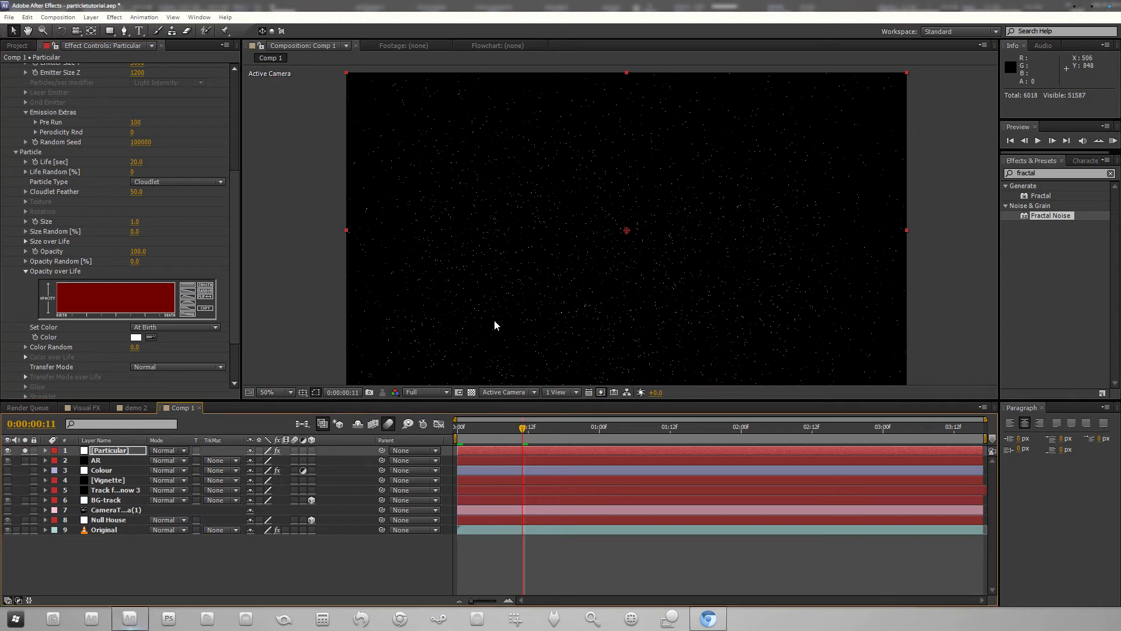
{"action": "key", "text": "KP_0"}
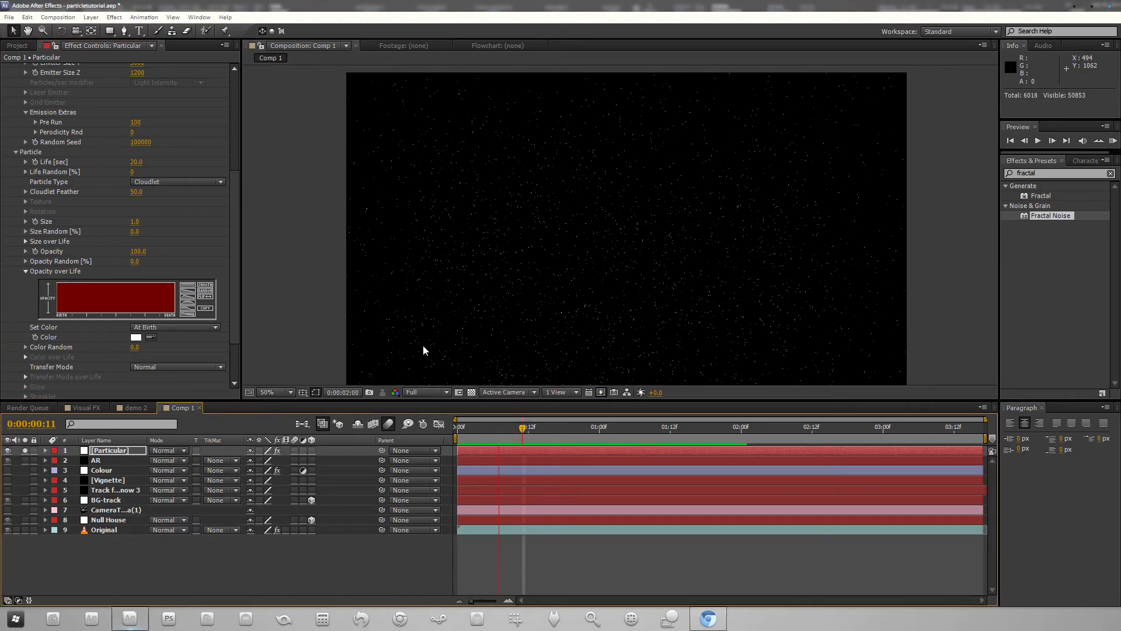
{"action": "key", "text": "space"}
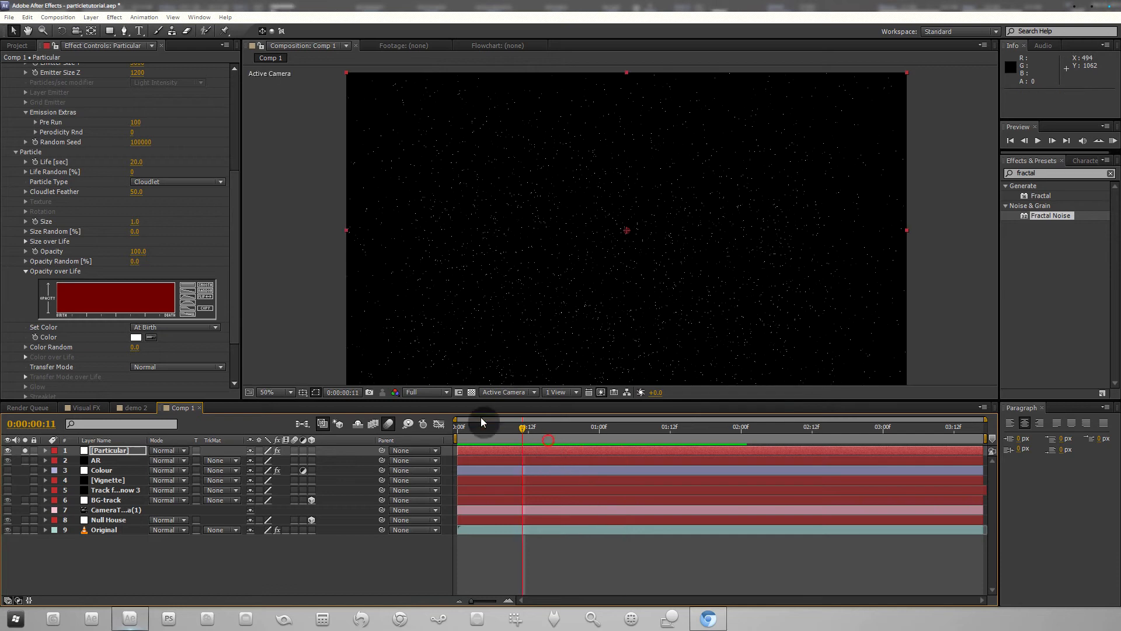
Step: Try several hand-drawn fade-in and fade-out curves in the Opacity over Life graph, resetting it between attempts
{"action": "left_click", "coordinate": [189, 307]}
{"action": "left_click_drag", "start_coordinate": [523, 428], "coordinate": [658, 428]}
{"action": "left_click", "coordinate": [194, 286]}
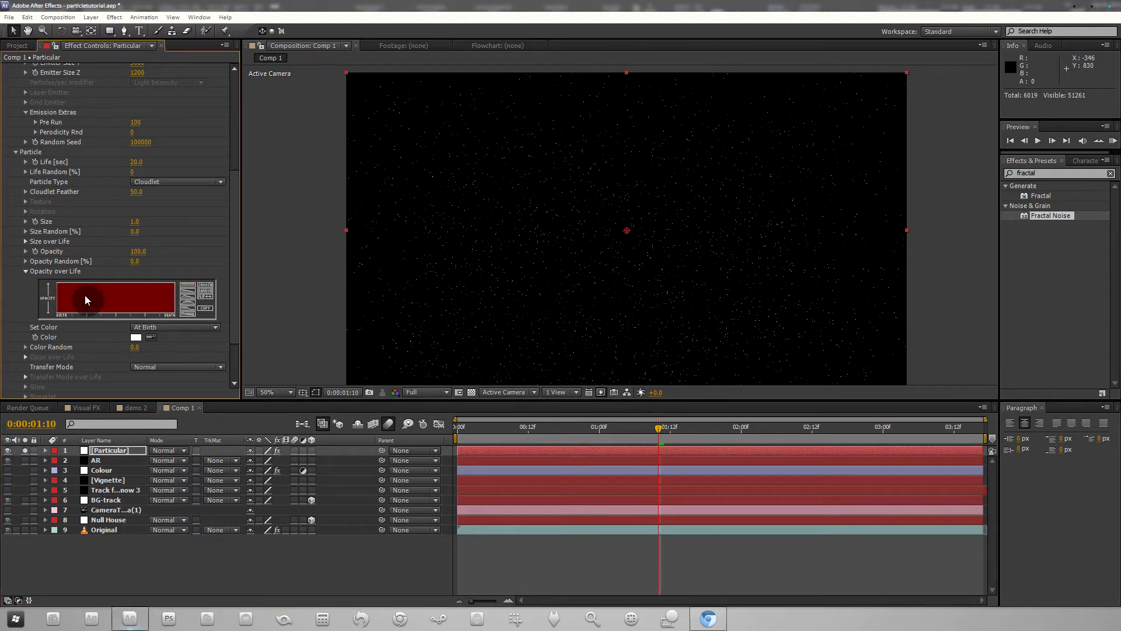
{"action": "mouse_move", "coordinate": [57, 314]}
{"action": "left_mouse_down"}
{"action": "mouse_move", "coordinate": [108, 285]}
{"action": "mouse_move", "coordinate": [146, 285]}
{"action": "mouse_move", "coordinate": [174, 314]}
{"action": "left_mouse_up"}
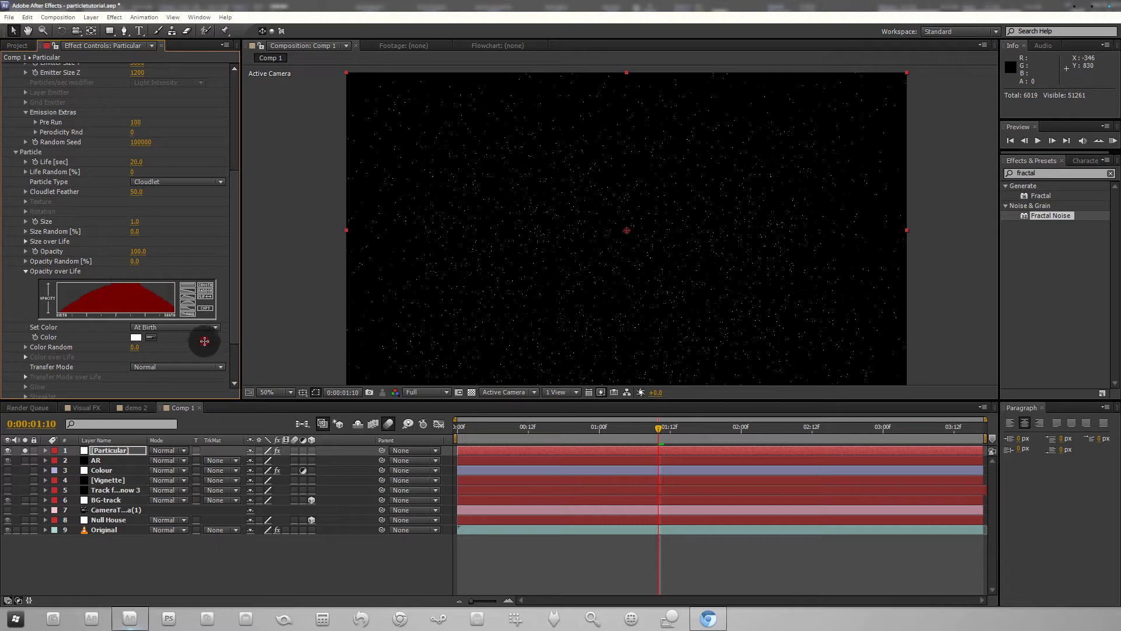
{"action": "left_click", "coordinate": [187, 286]}
{"action": "mouse_move", "coordinate": [53, 312]}
{"action": "left_mouse_down"}
{"action": "mouse_move", "coordinate": [129, 283]}
{"action": "mouse_move", "coordinate": [176, 315]}
{"action": "left_mouse_up"}
{"action": "left_click", "coordinate": [190, 288]}
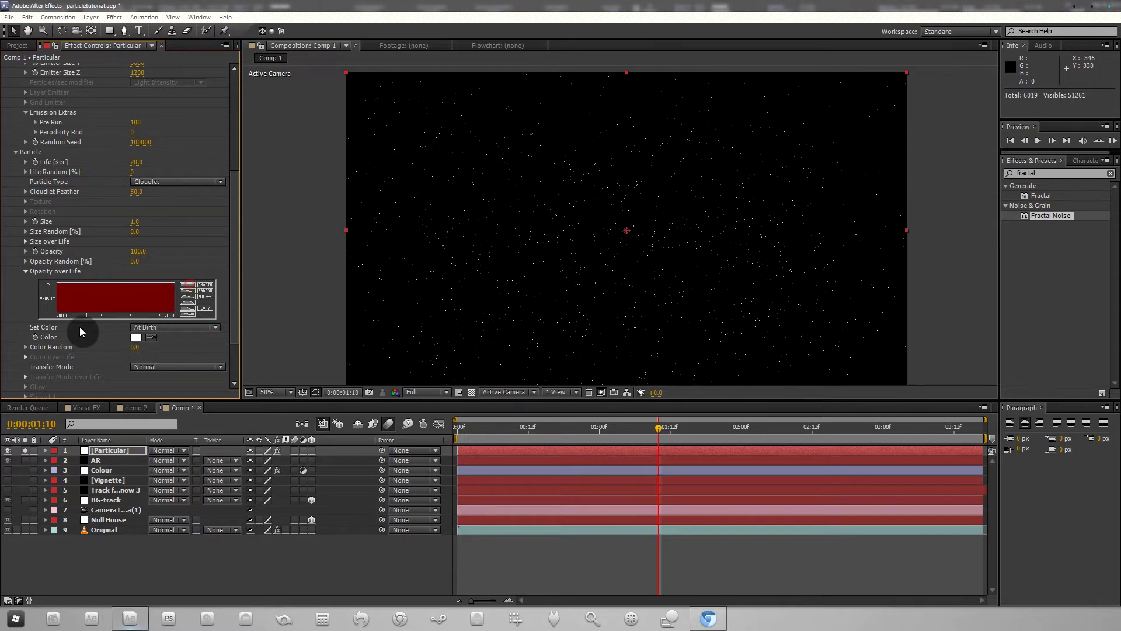
{"action": "mouse_move", "coordinate": [59, 315]}
{"action": "left_mouse_down"}
{"action": "mouse_move", "coordinate": [109, 282]}
{"action": "mouse_move", "coordinate": [151, 311]}
{"action": "left_mouse_up"}
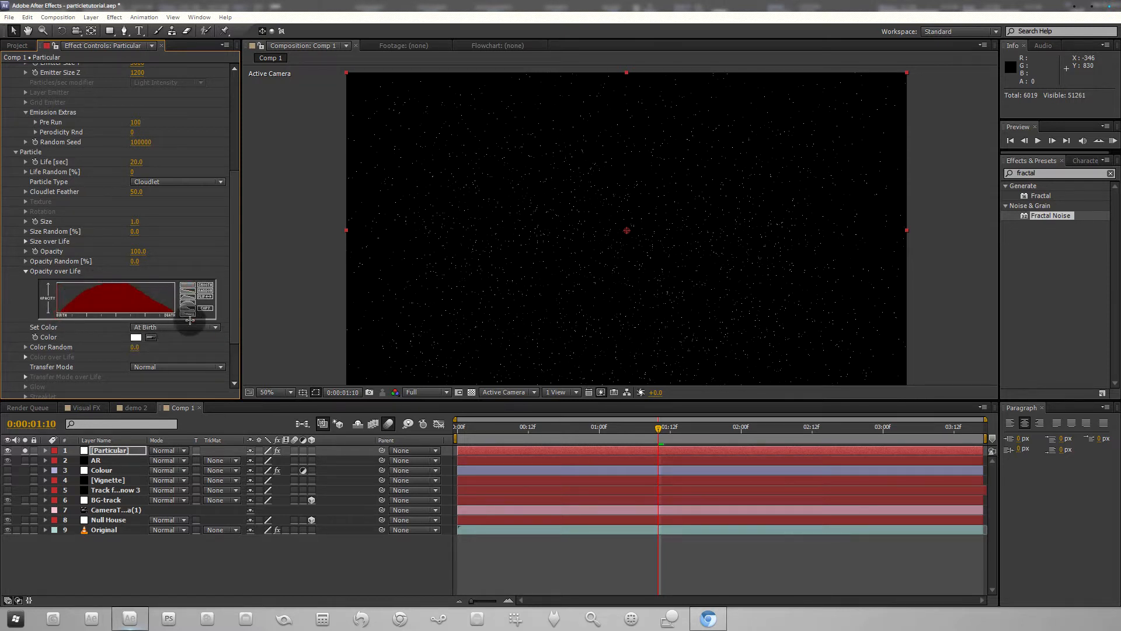
Step: Reset Opacity over Life, draw a hill-shaped curve that fades in and out, and check the particles at 0:00:01:00
{"action": "left_click", "coordinate": [187, 289]}
{"action": "mouse_move", "coordinate": [62, 314]}
{"action": "left_mouse_down"}
{"action": "mouse_move", "coordinate": [98, 286]}
{"action": "mouse_move", "coordinate": [132, 283]}
{"action": "mouse_move", "coordinate": [200, 323]}
{"action": "left_mouse_up"}
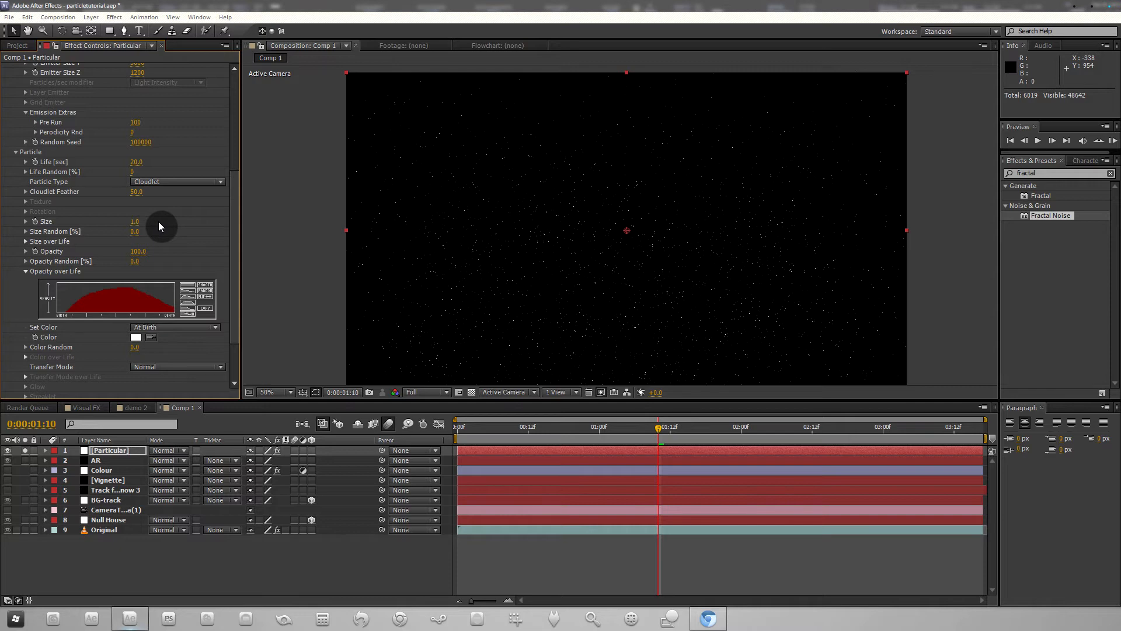
{"action": "left_click", "coordinate": [695, 430]}
{"action": "left_click", "coordinate": [600, 429]}
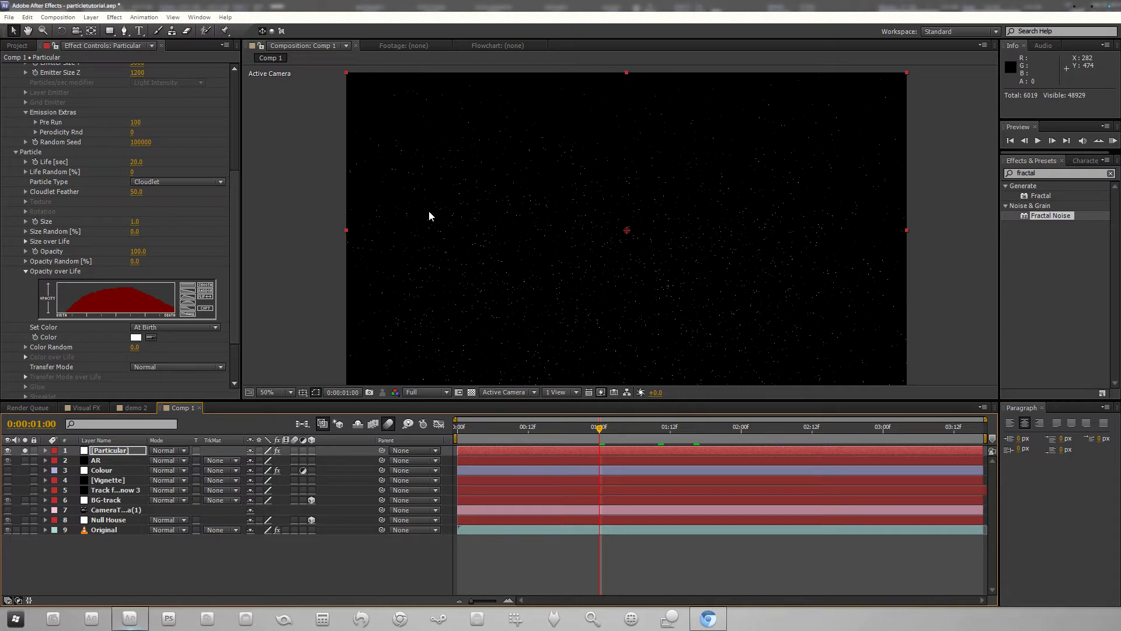
Step: Set the particle Size Random to 80%
{"action": "left_click", "coordinate": [154, 221]}
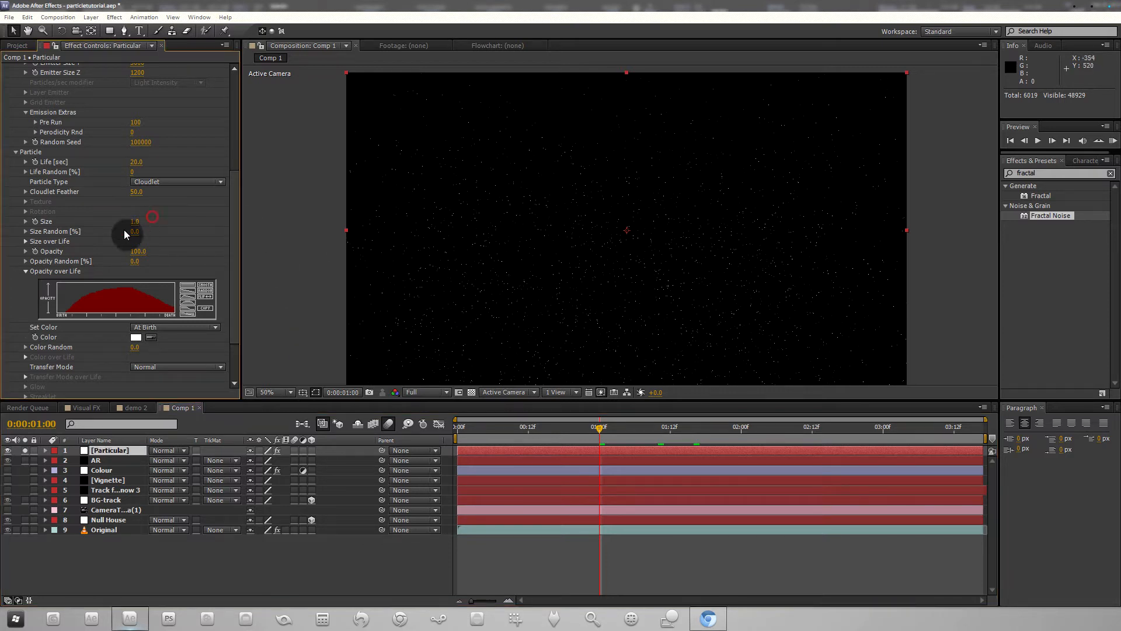
{"action": "left_click", "coordinate": [134, 231]}
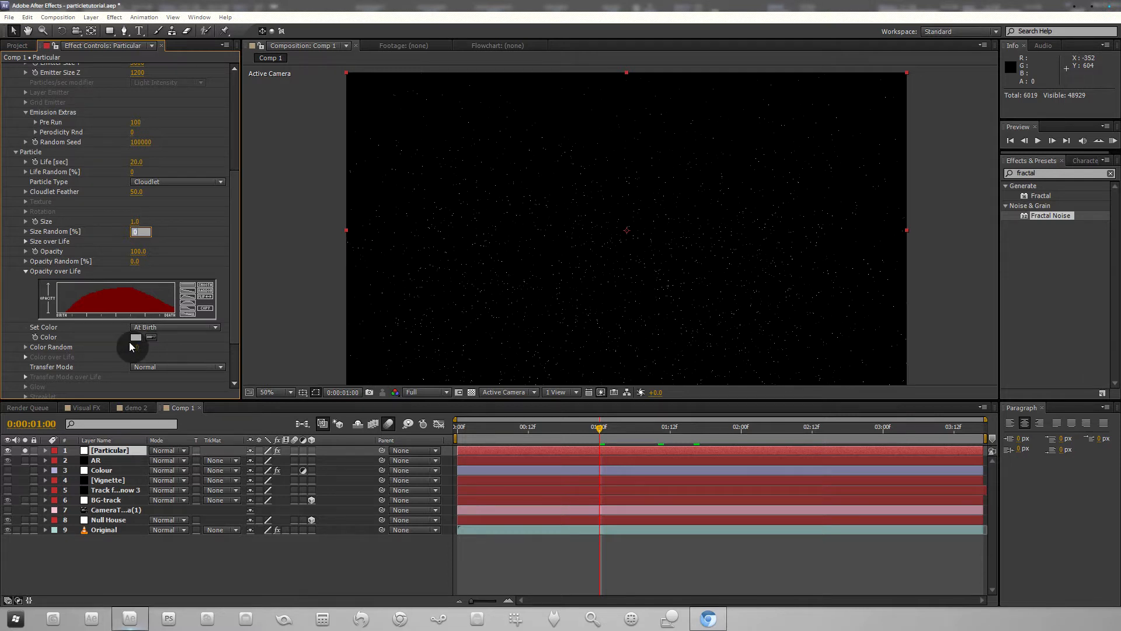
{"action": "type", "text": "70"}
{"action": "key", "text": "Return"}
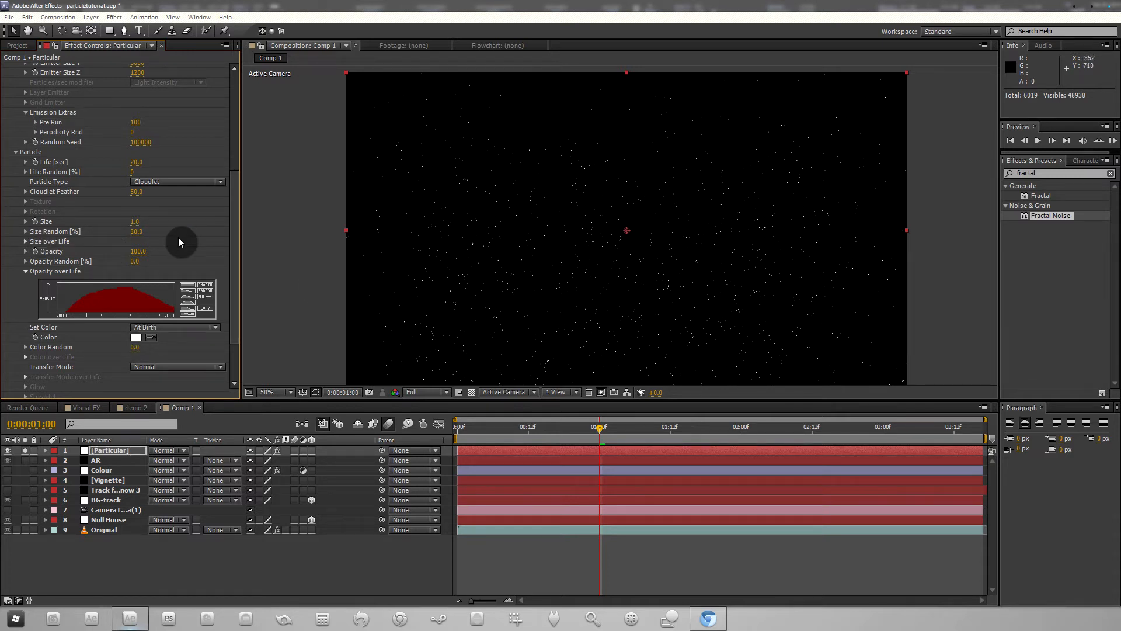
Step: Set the particle Opacity to 60 and inspect the flakes at 50% and 100% magnification
{"action": "left_click", "coordinate": [138, 251]}
{"action": "type", "text": "60"}
{"action": "key", "text": "Return"}
{"action": "scroll", "coordinate": [636, 222], "scroll_direction": "up", "scroll_amount": 1}
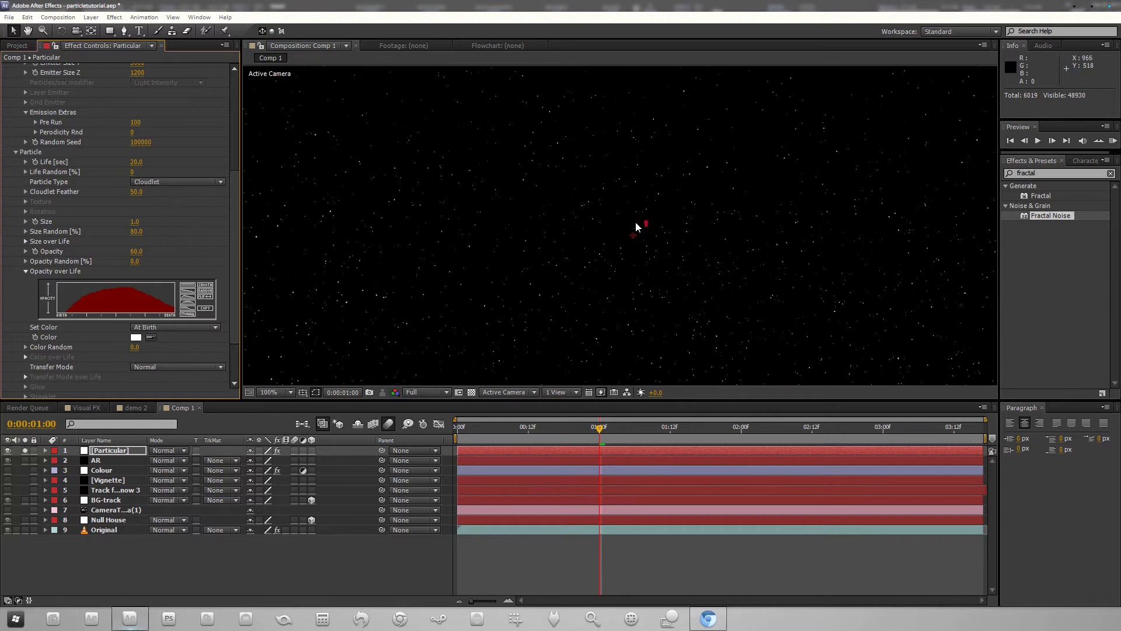
{"action": "scroll", "coordinate": [524, 233], "scroll_direction": "down", "scroll_amount": 1}
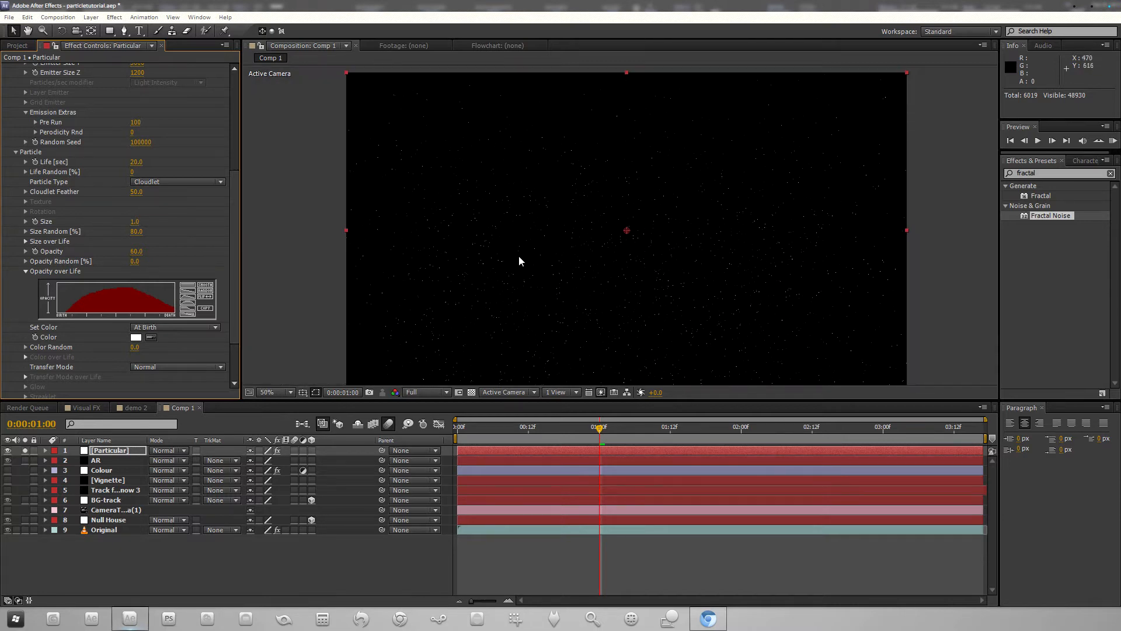
{"action": "key", "text": "slash"}
{"action": "scroll", "coordinate": [573, 198], "scroll_direction": "down", "scroll_amount": 2}
{"action": "scroll", "coordinate": [559, 215], "scroll_direction": "up", "scroll_amount": 2}
{"action": "scroll", "coordinate": [580, 205], "scroll_direction": "down", "scroll_amount": 1}
{"action": "key", "text": "slash"}
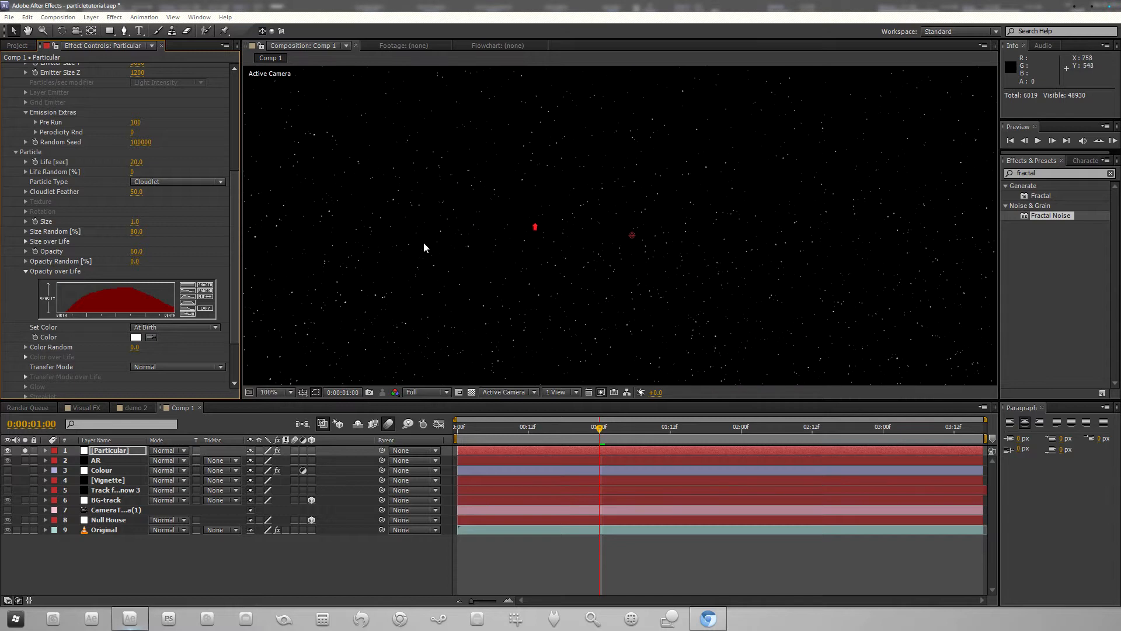
Step: Try a different emitter Position Z and restore it to 2500
{"action": "scroll", "coordinate": [237, 122], "scroll_direction": "up", "scroll_amount": 5}
{"action": "key", "text": "comma"}
{"action": "left_click_drag", "start_coordinate": [140, 128], "coordinate": [300, 175]}
{"action": "left_click", "coordinate": [139, 127]}
{"action": "type", "text": "2500"}
{"action": "left_click", "coordinate": [261, 294]}
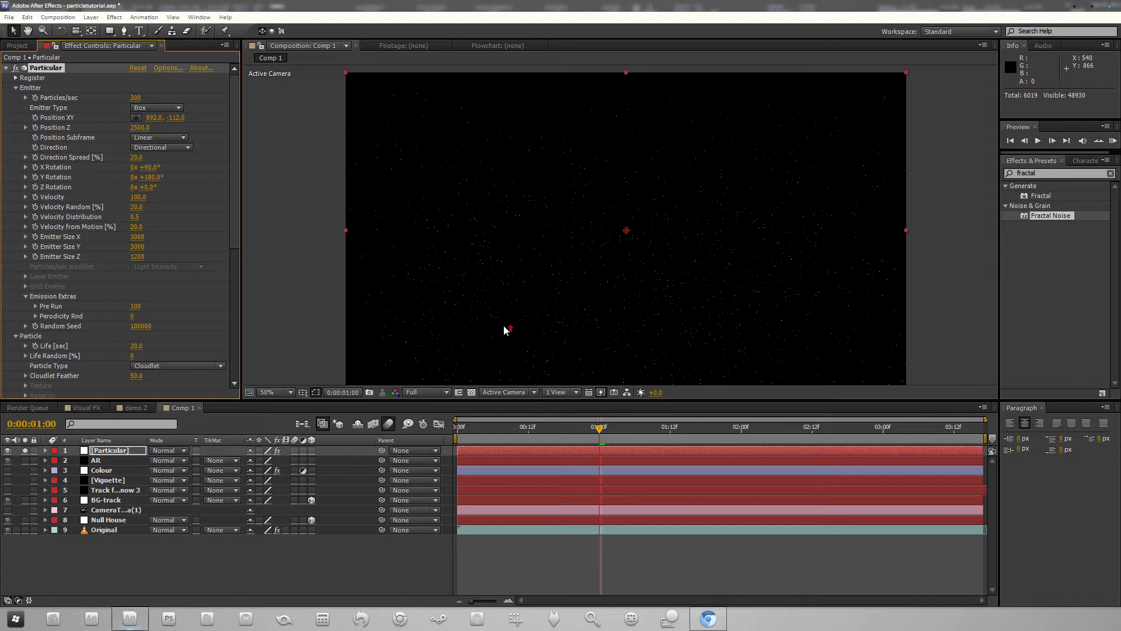
Step: Unsolo the Particular layer, check the snow over the footage with the camera-tracked layer shown, and restore the soloed particle view
{"action": "key", "text": "period"}
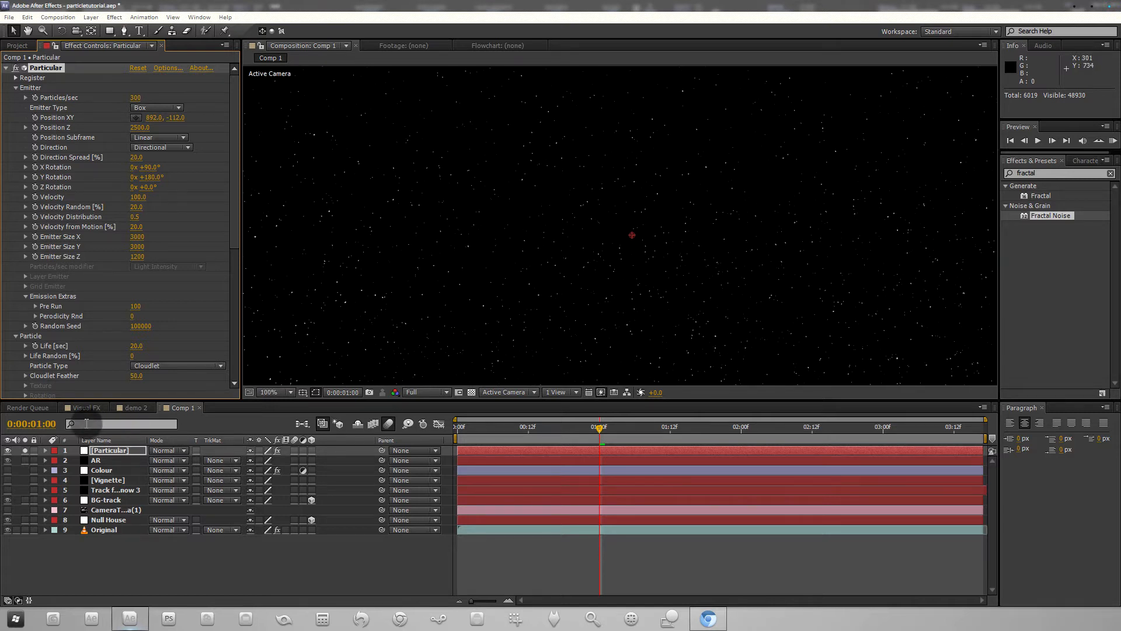
{"action": "left_click", "coordinate": [25, 450]}
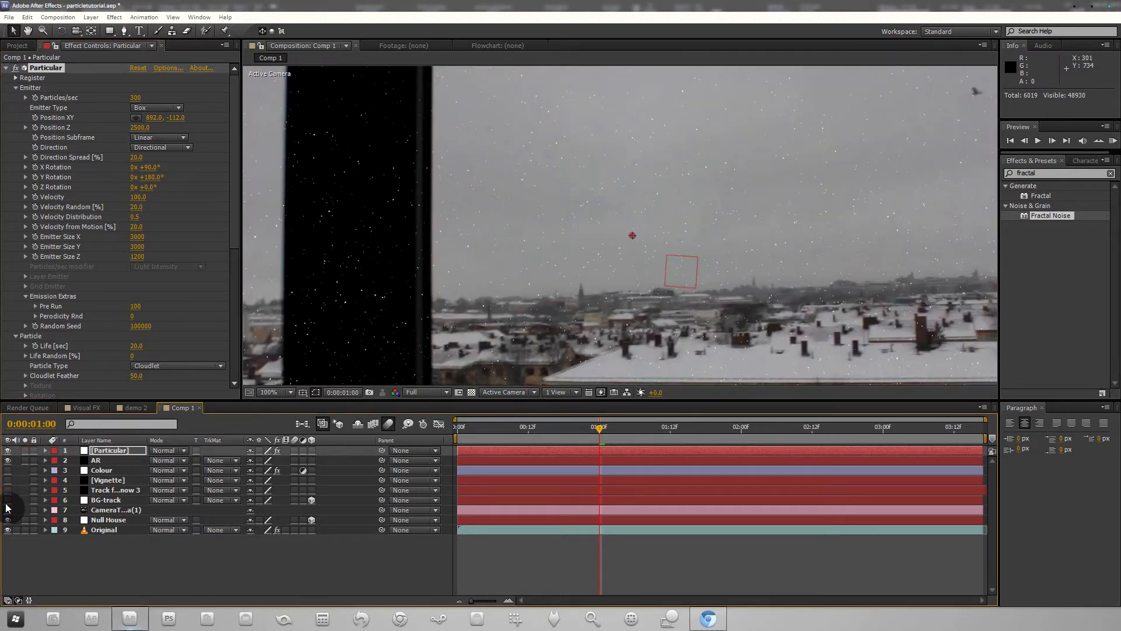
{"action": "left_click_drag", "start_coordinate": [8, 500], "coordinate": [8, 510]}
{"action": "scroll", "coordinate": [571, 304], "scroll_direction": "down", "scroll_amount": 2}
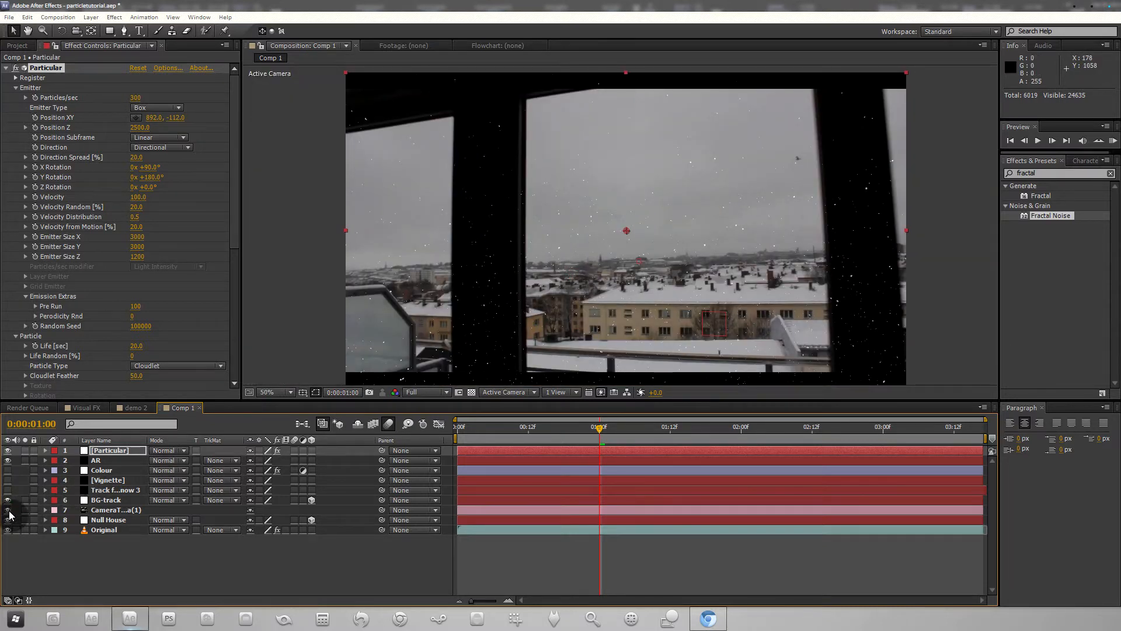
{"action": "left_click", "coordinate": [25, 450]}
{"action": "left_click", "coordinate": [8, 510]}
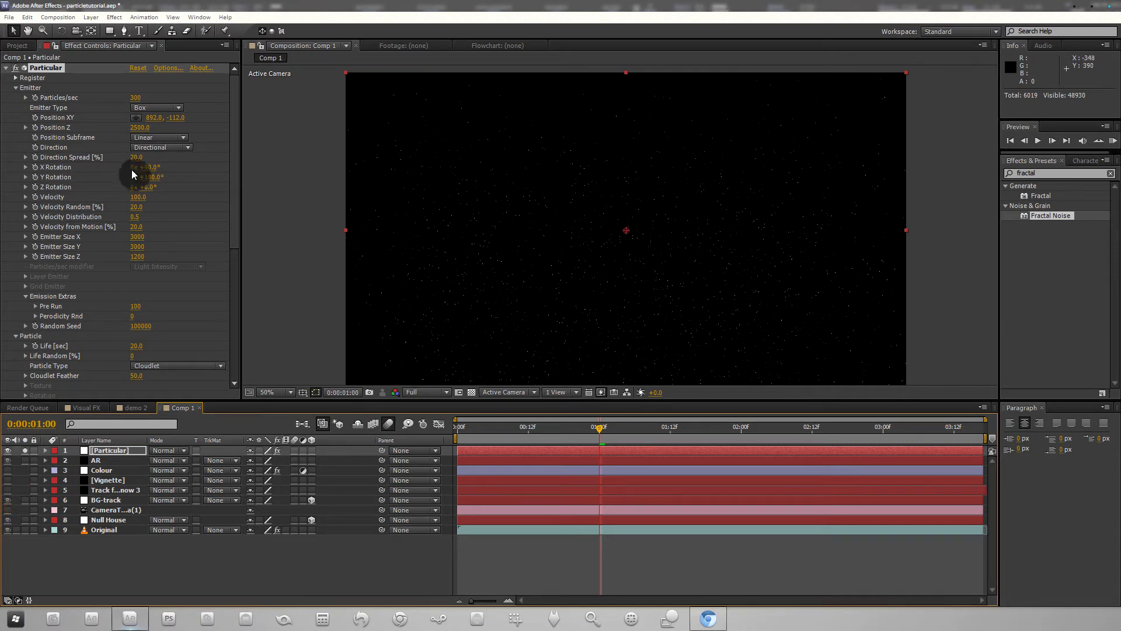
Step: Collapse the Emitter and Particle settings and expand the Physics settings
{"action": "left_click", "coordinate": [183, 168]}
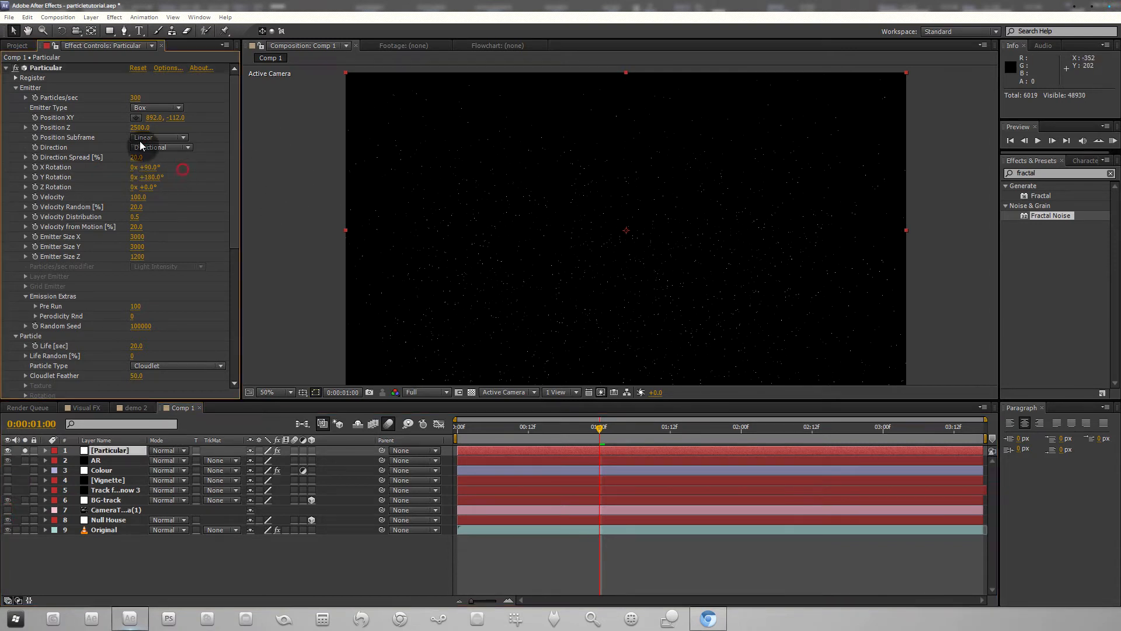
{"action": "left_click", "coordinate": [16, 88]}
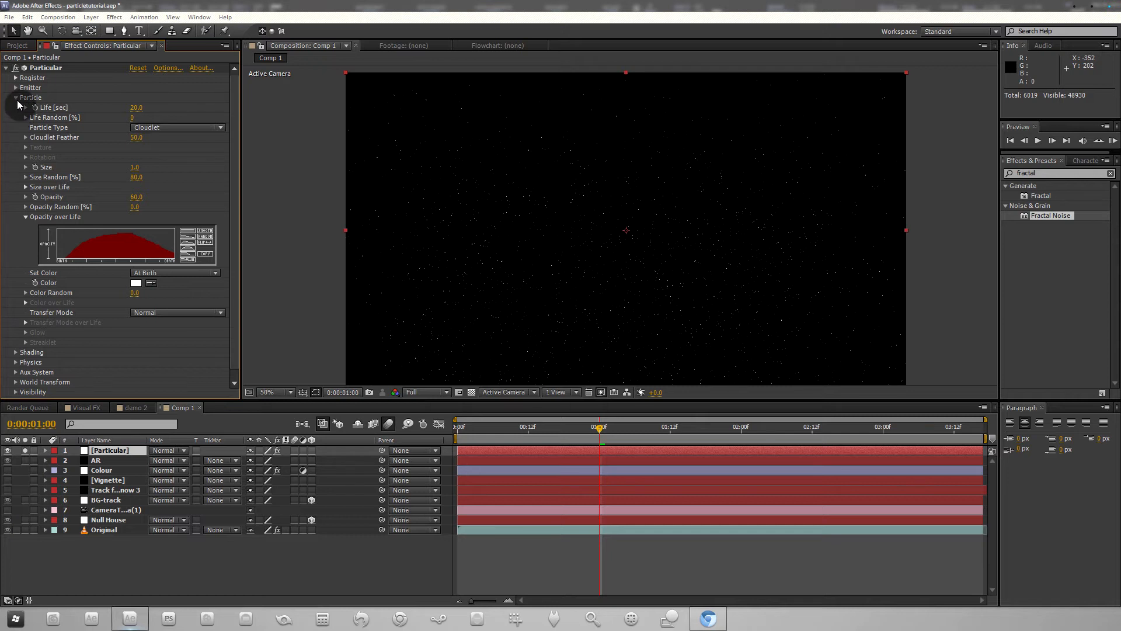
{"action": "left_click", "coordinate": [16, 98]}
{"action": "left_click", "coordinate": [16, 117]}
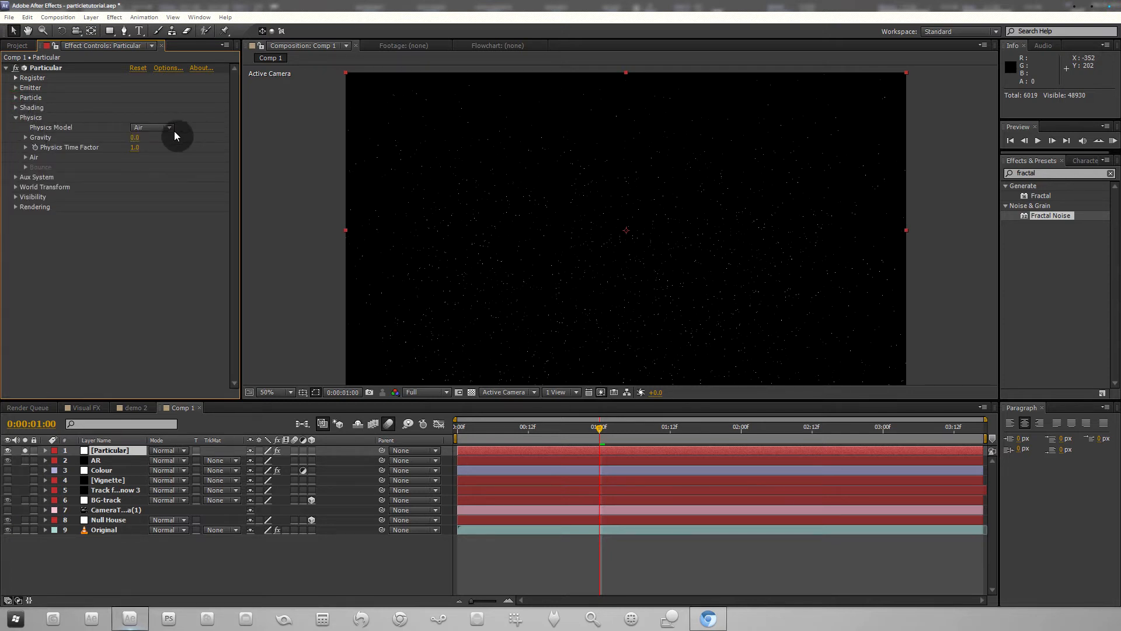
Step: Try the Bounce physics model, inspect its floor and wall settings, and restore the Air model
{"action": "left_click", "coordinate": [153, 127]}
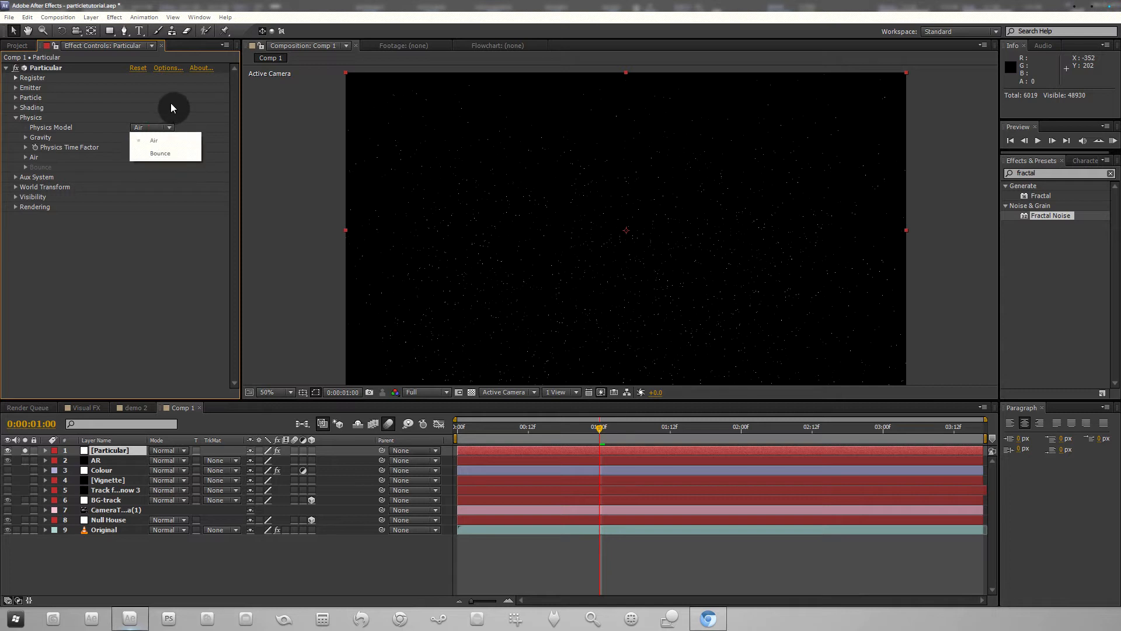
{"action": "left_click", "coordinate": [147, 156]}
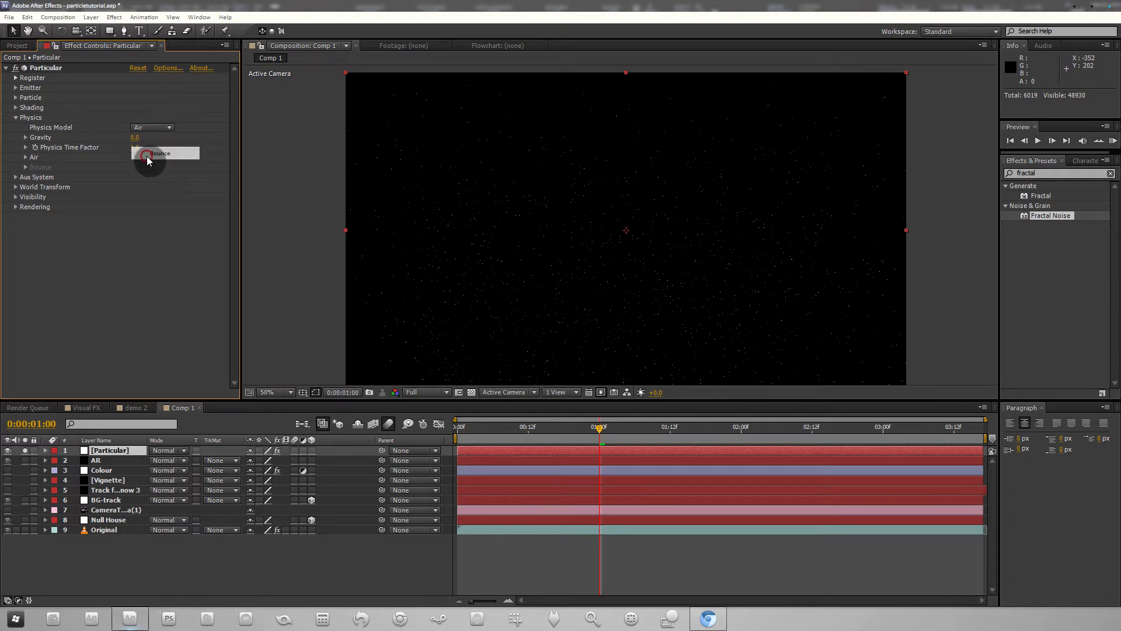
{"action": "left_click", "coordinate": [25, 168]}
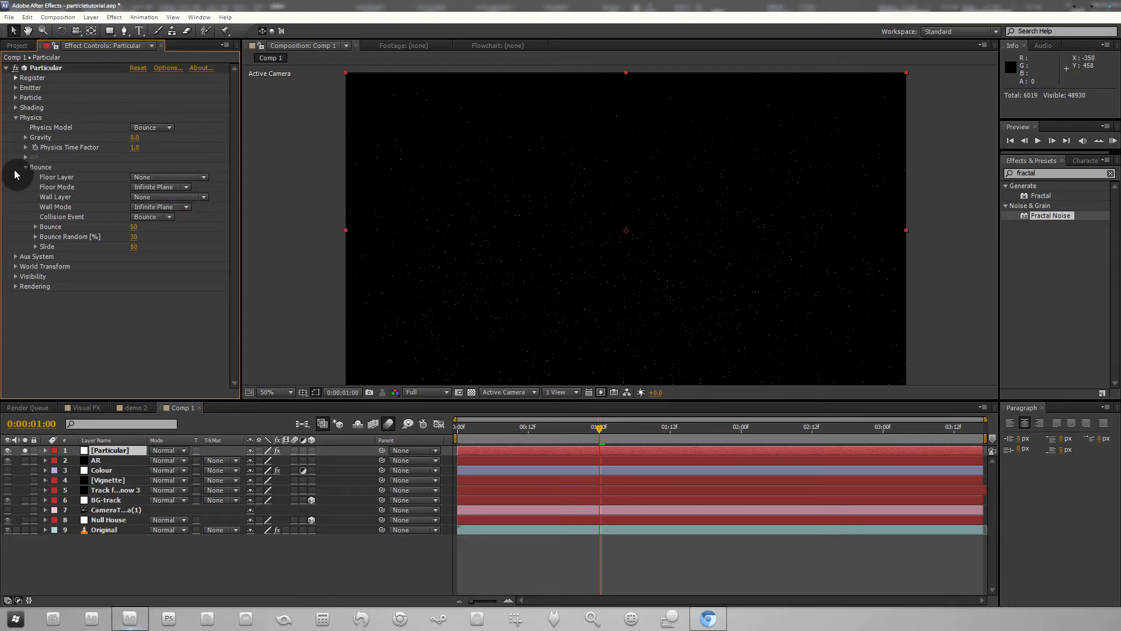
{"action": "left_click", "coordinate": [26, 168]}
{"action": "left_click", "coordinate": [152, 127]}
{"action": "left_click", "coordinate": [153, 139]}
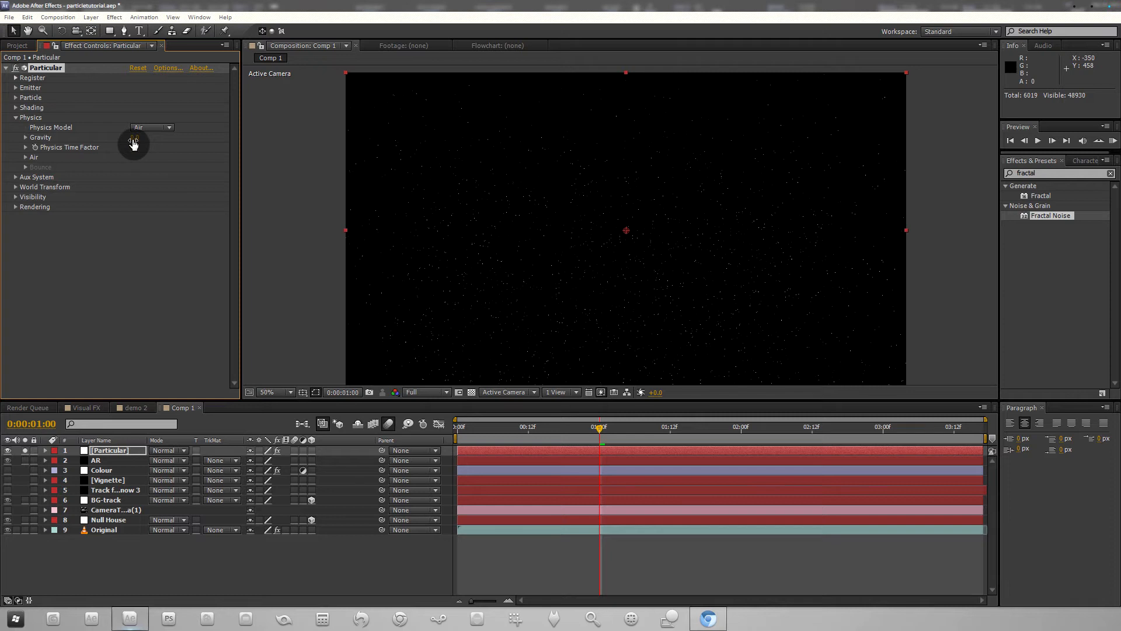
Step: Set the physics Gravity to 180 and preview the particle motion
{"action": "left_click", "coordinate": [134, 139]}
{"action": "type", "text": "180"}
{"action": "left_click", "coordinate": [232, 275]}
{"action": "key", "text": "KP_0"}
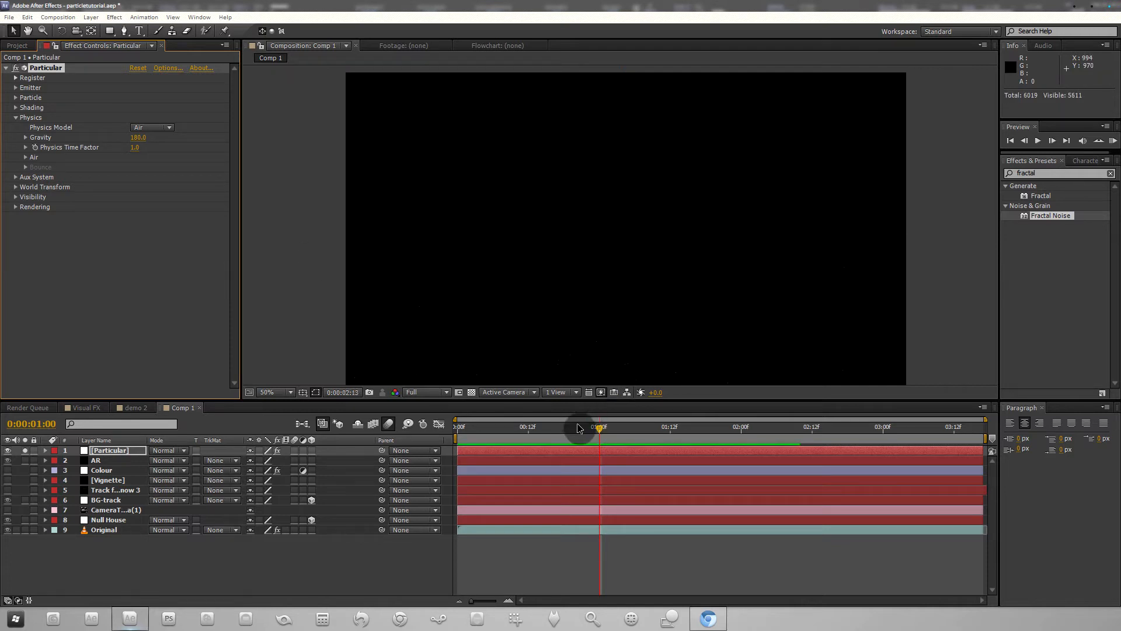
{"action": "key", "text": "space"}
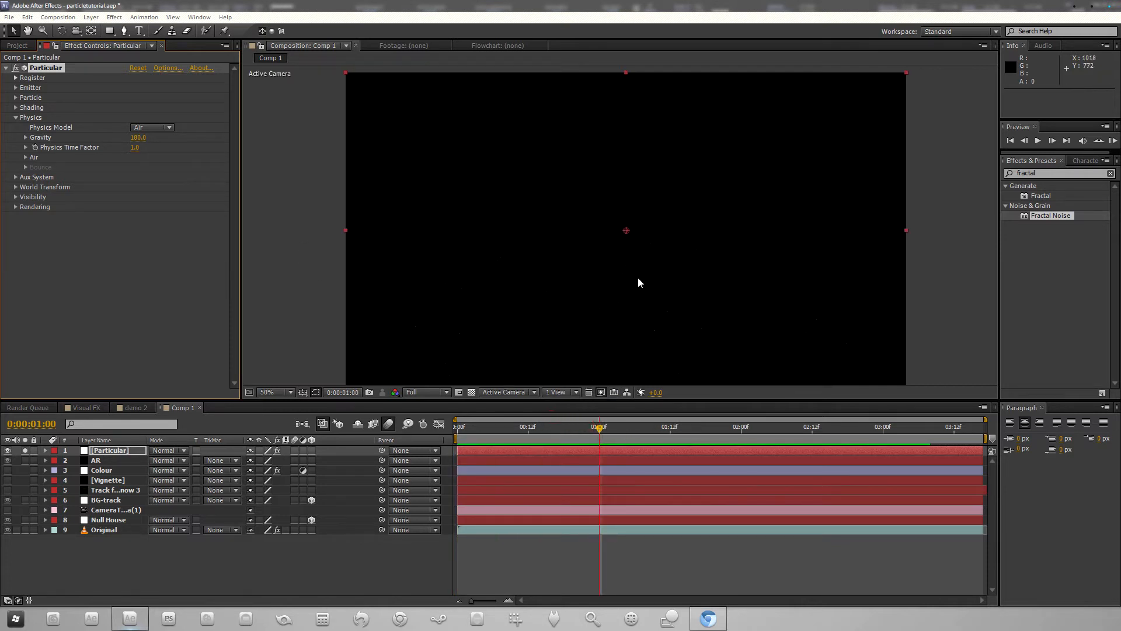
Step: Move the emitter well above the frame to about XY 868, -968 and check the snow at 0:00:01:12
{"action": "scroll", "coordinate": [638, 278], "scroll_direction": "down", "scroll_amount": 1}
{"action": "left_click_drag", "start_coordinate": [33, 70], "coordinate": [611, 70]}
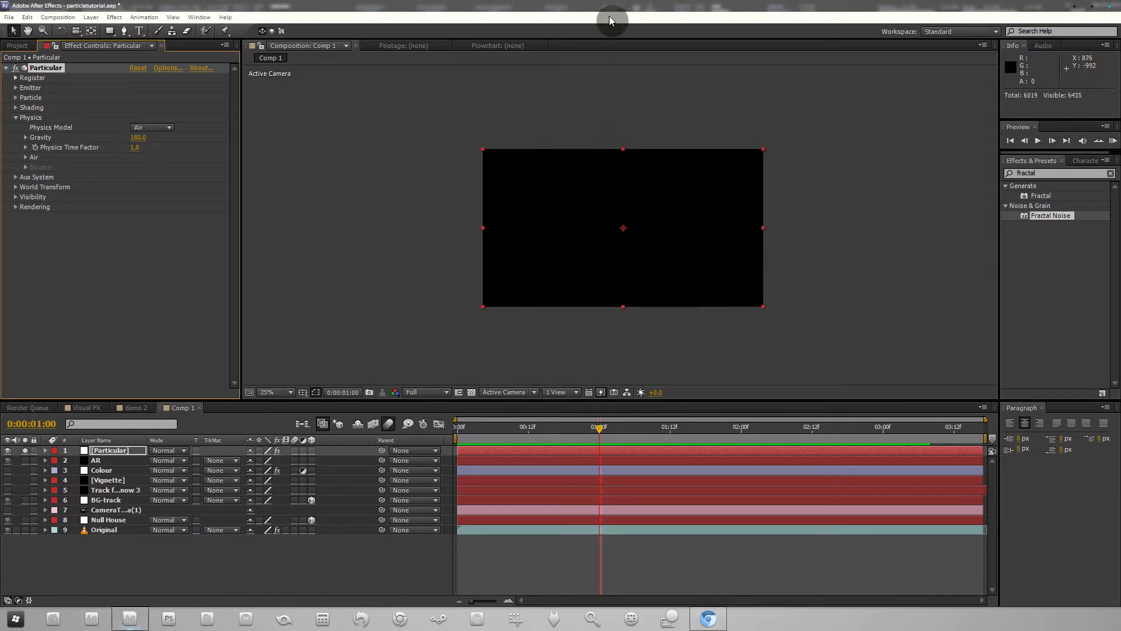
{"action": "scroll", "coordinate": [639, 271], "scroll_direction": "up", "scroll_amount": 1}
{"action": "left_click_drag", "start_coordinate": [600, 429], "coordinate": [666, 433]}
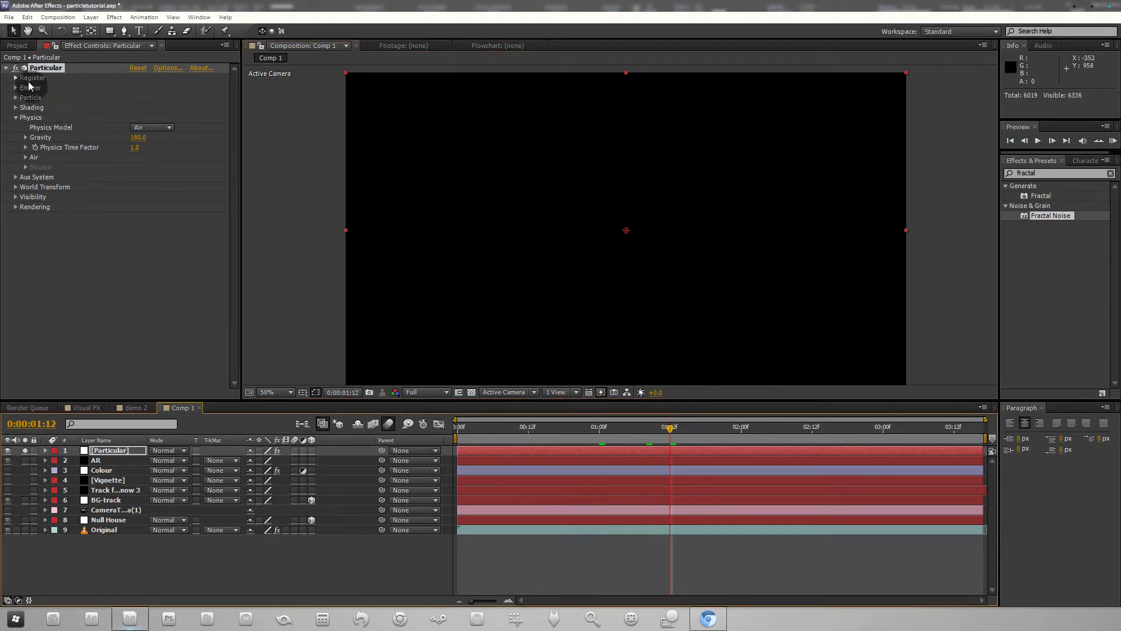
Step: Bring the emitter closer to the camera with a Position Z of about -820 and preview the falling snow
{"action": "left_click", "coordinate": [16, 87]}
{"action": "left_click_drag", "start_coordinate": [134, 127], "coordinate": [12, 134]}
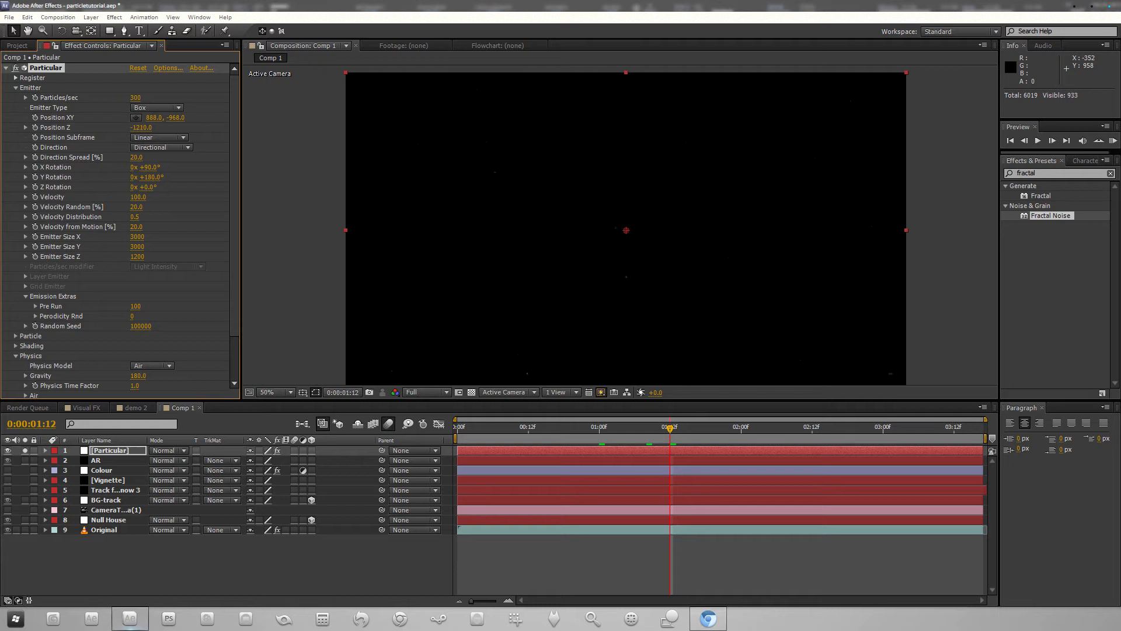
{"action": "left_click_drag", "start_coordinate": [699, 426], "coordinate": [751, 423]}
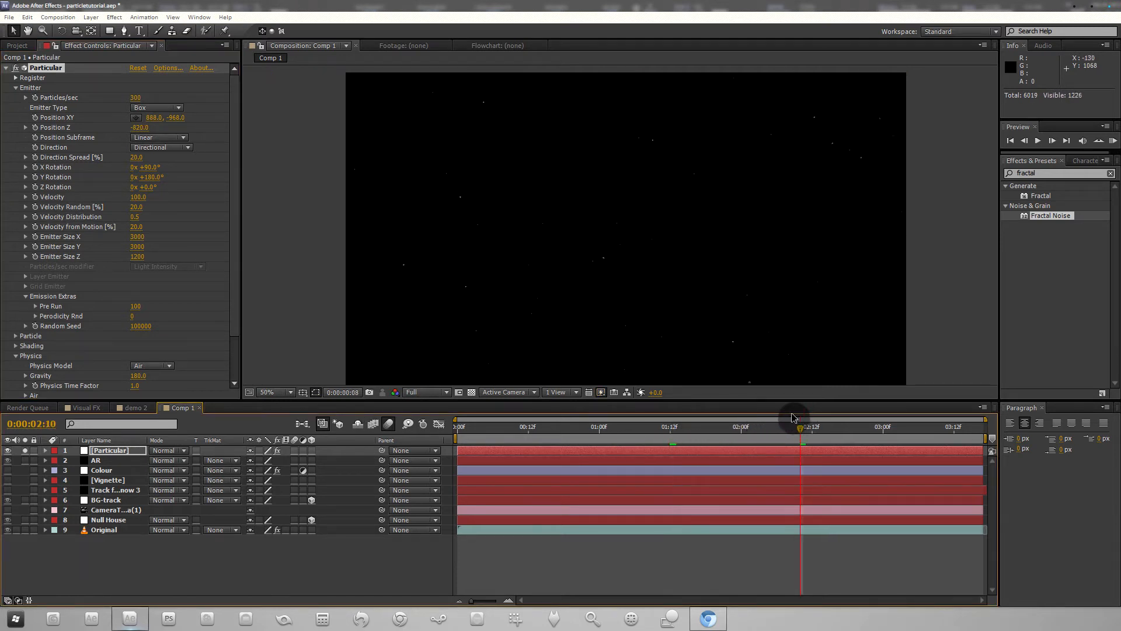
{"action": "key", "text": "KP_0"}
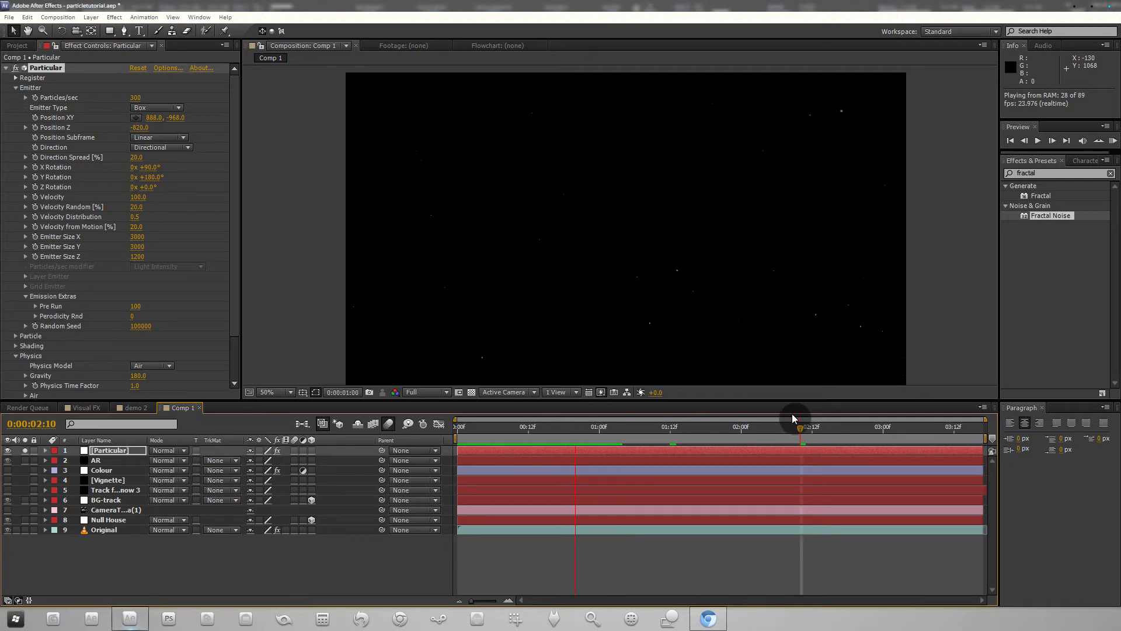
{"action": "key", "text": "space"}
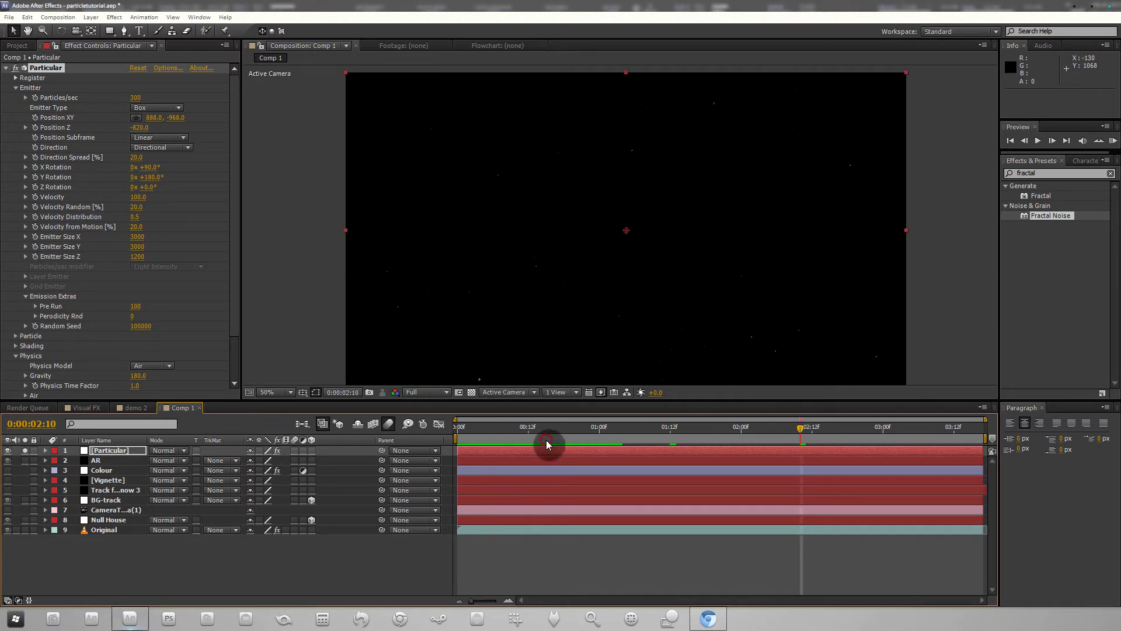
Step: Expand the Air physics settings and review the available Motion Path options
{"action": "left_click", "coordinate": [16, 88]}
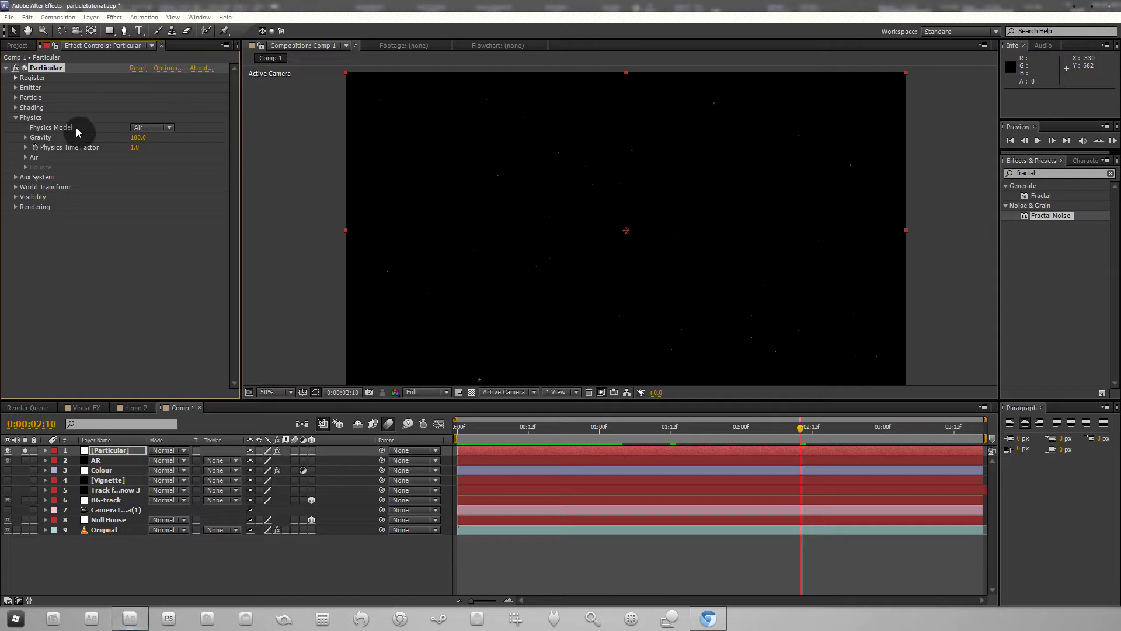
{"action": "left_click", "coordinate": [26, 157]}
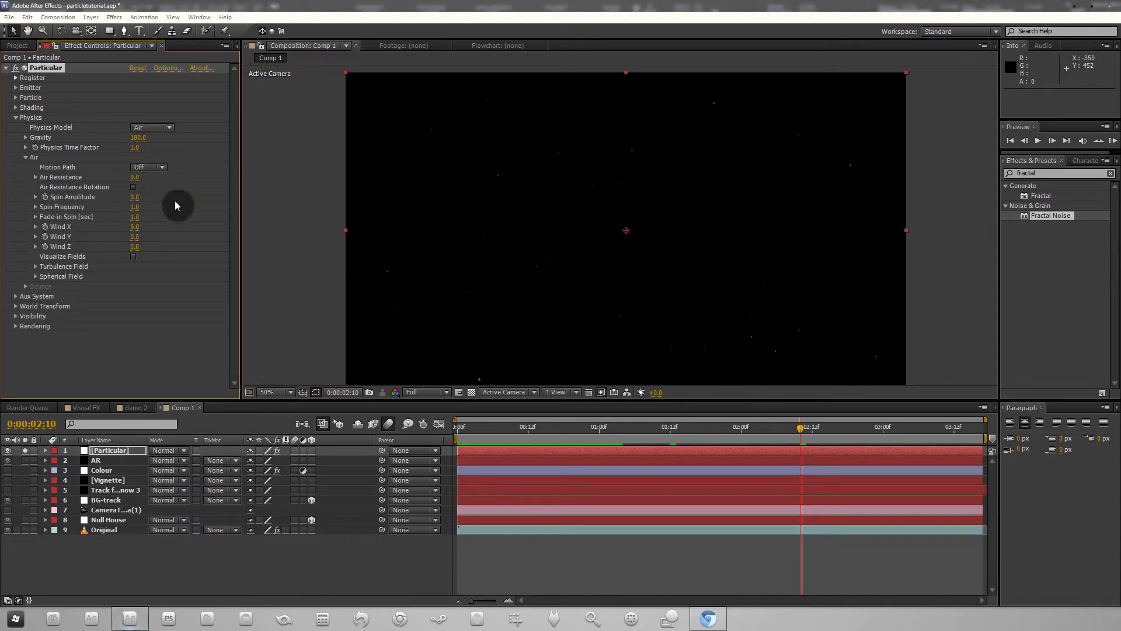
{"action": "left_click", "coordinate": [159, 167]}
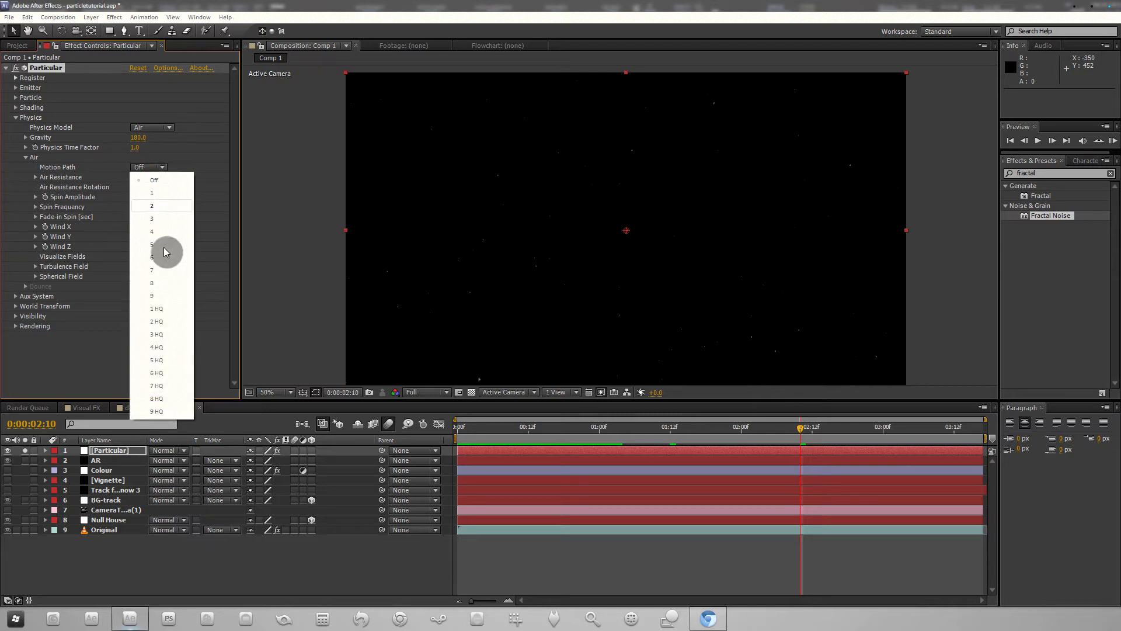
{"action": "left_click", "coordinate": [201, 136]}
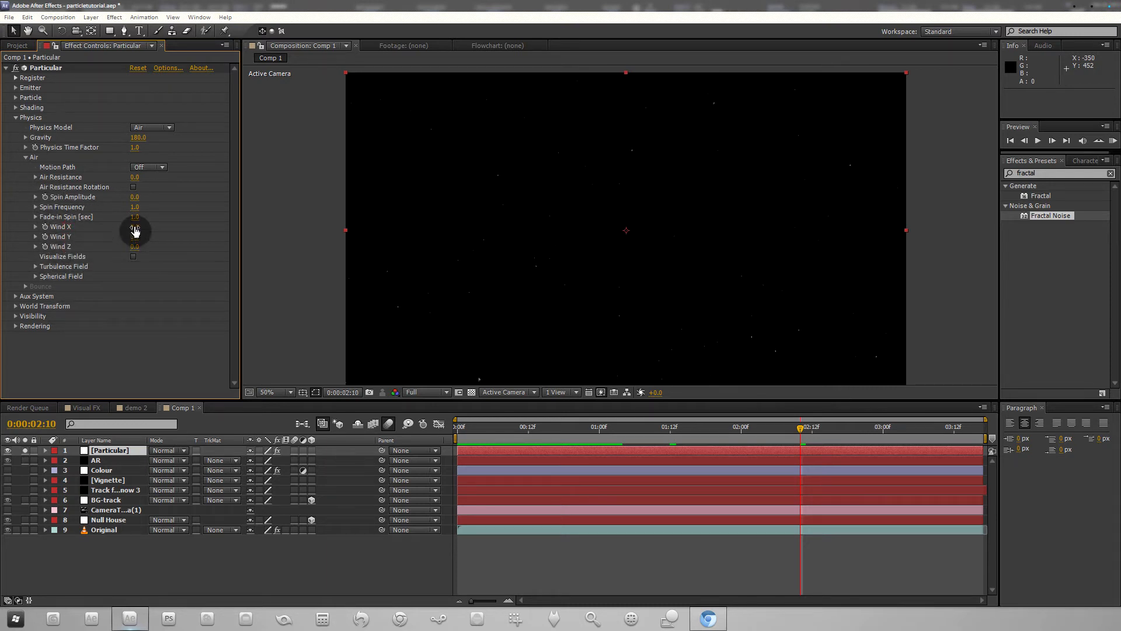
Step: Test Wind X in both directions, settle on -1600, and scrub through the first second of snow
{"action": "left_click_drag", "start_coordinate": [135, 228], "coordinate": [492, 235]}
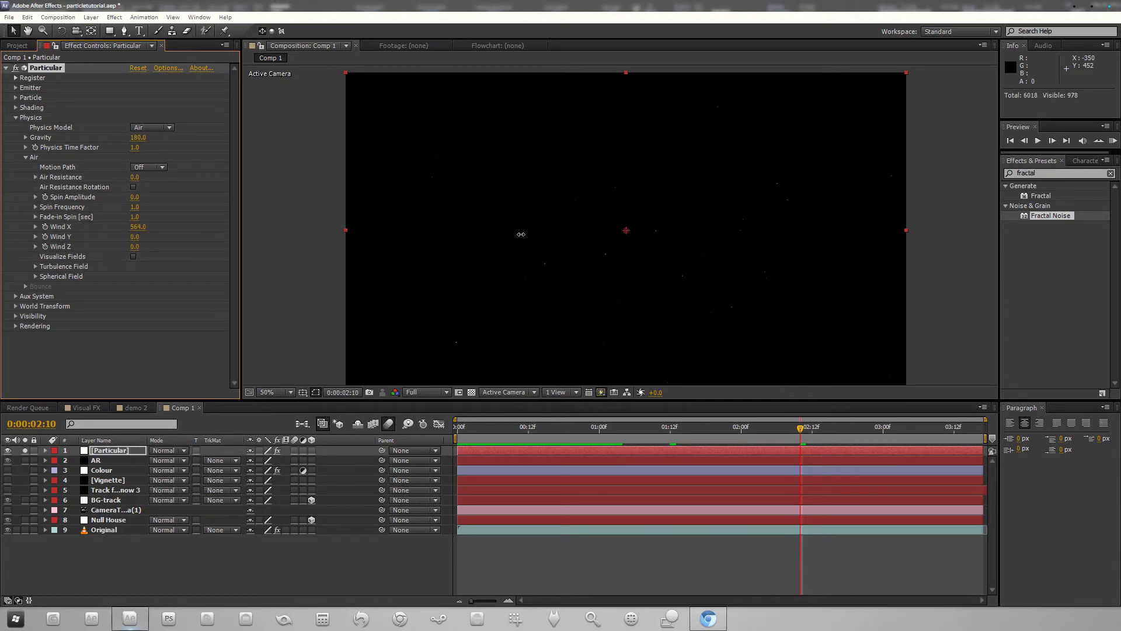
{"action": "left_click_drag", "start_coordinate": [644, 242], "coordinate": [19, 238]}
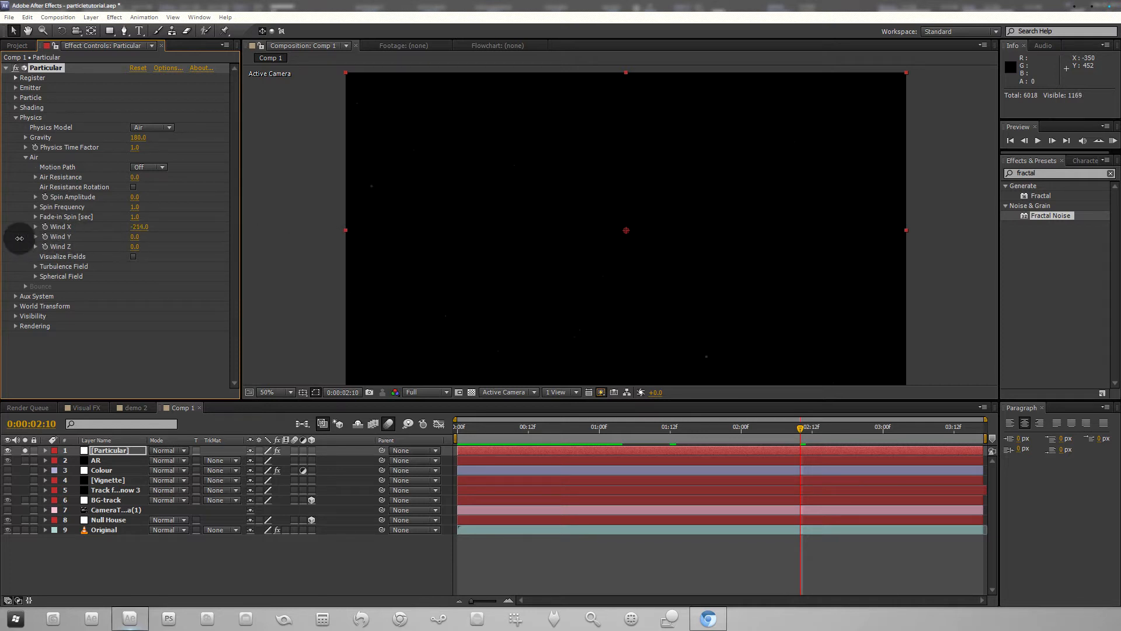
{"action": "left_click", "coordinate": [143, 227]}
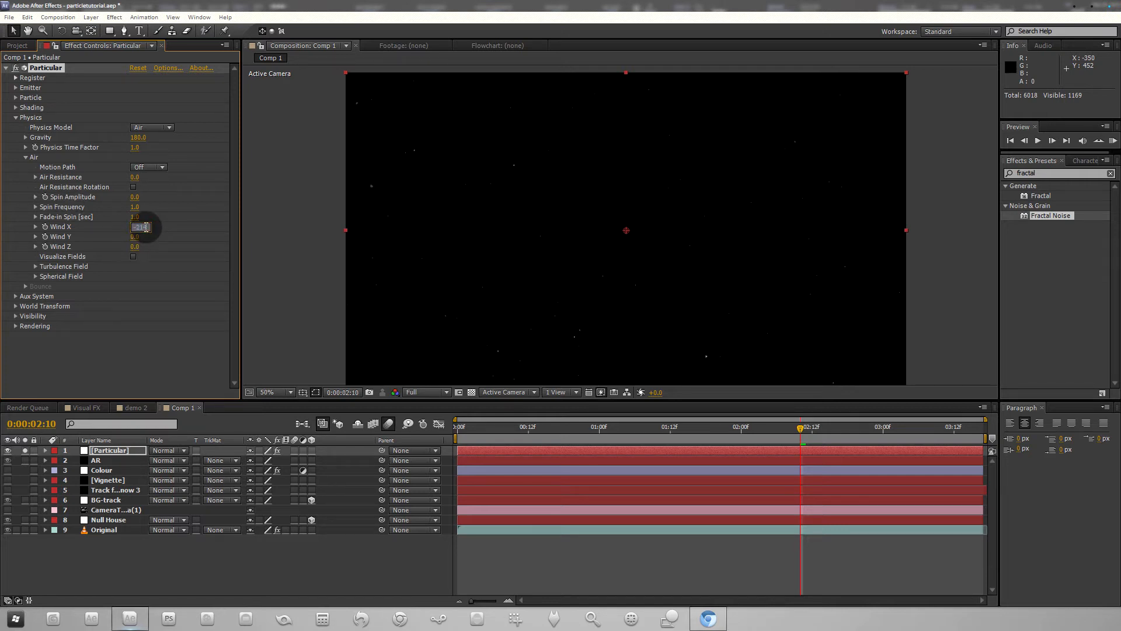
{"action": "type", "text": "-"}
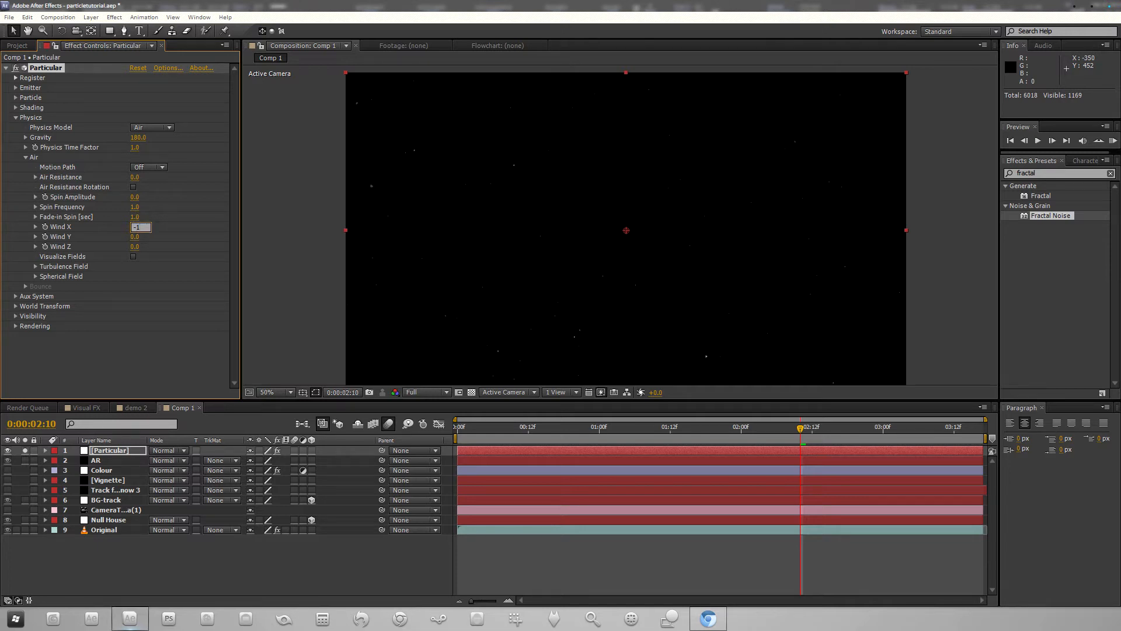
{"action": "key", "text": "Return"}
{"action": "left_click_drag", "start_coordinate": [480, 428], "coordinate": [591, 427]}
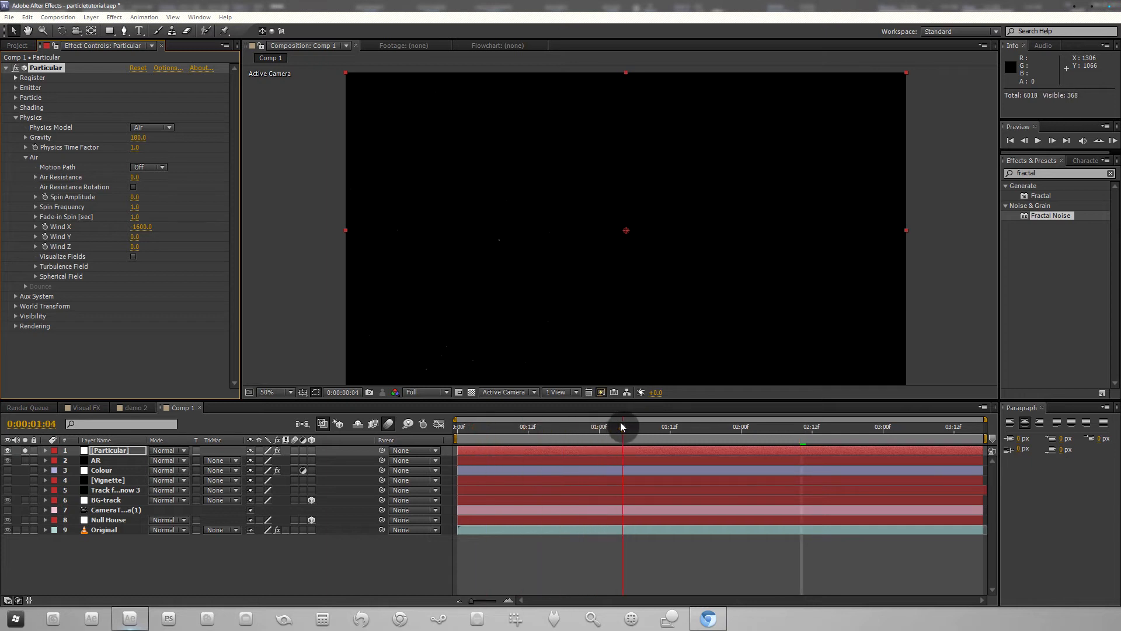
{"action": "left_click_drag", "start_coordinate": [661, 420], "coordinate": [629, 428]}
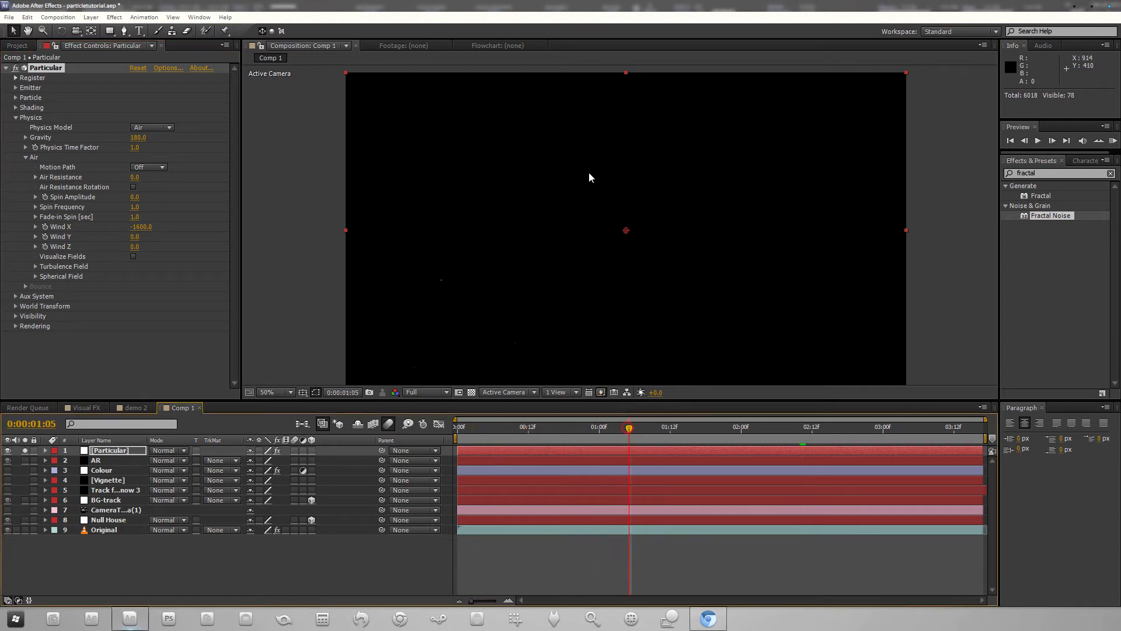
Step: Move the emitter above and to the right of the frame, about XY 2504, -784, and check the snow at 0:00:02:17
{"action": "scroll", "coordinate": [648, 235], "scroll_direction": "down", "scroll_amount": 4}
{"action": "mouse_move", "coordinate": [621, 119]}
{"action": "left_mouse_down"}
{"action": "mouse_move", "coordinate": [739, 124]}
{"action": "mouse_move", "coordinate": [713, 122]}
{"action": "mouse_move", "coordinate": [732, 136]}
{"action": "left_mouse_up"}
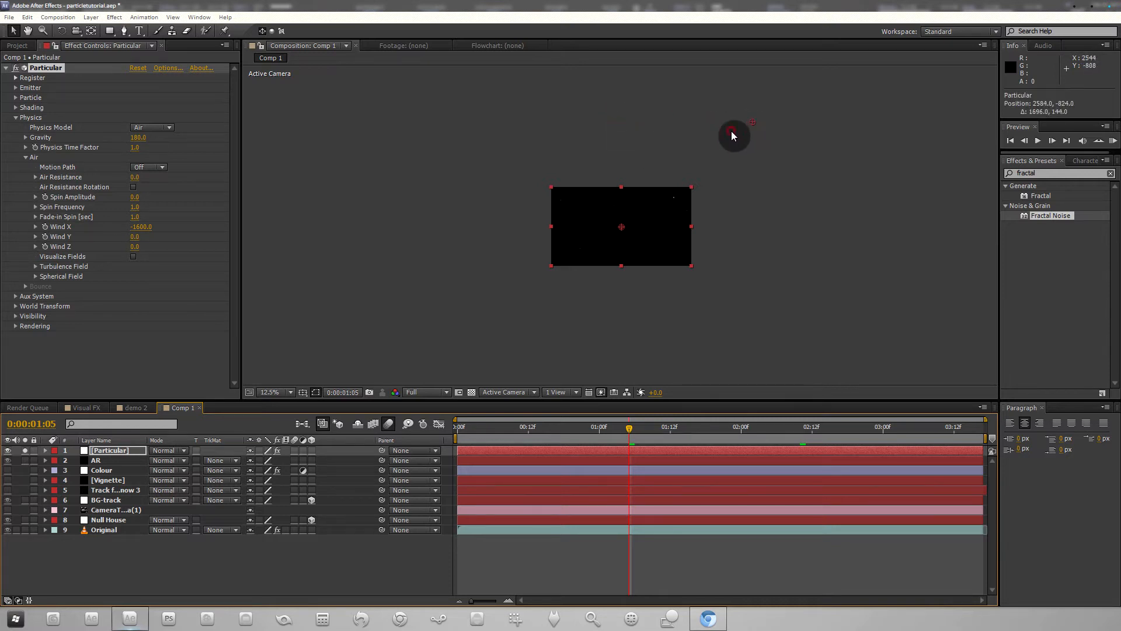
{"action": "scroll", "coordinate": [662, 279], "scroll_direction": "up", "scroll_amount": 4}
{"action": "left_click_drag", "start_coordinate": [663, 428], "coordinate": [842, 429]}
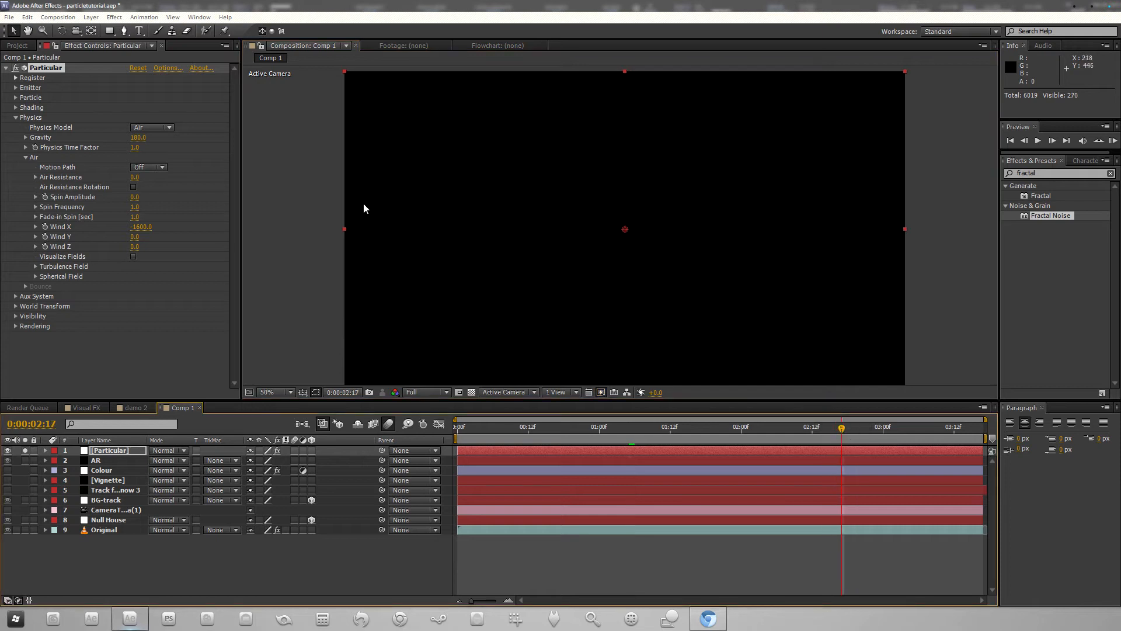
Step: Try different Emitter Size X and Y values and undo the changes
{"action": "left_click", "coordinate": [15, 88]}
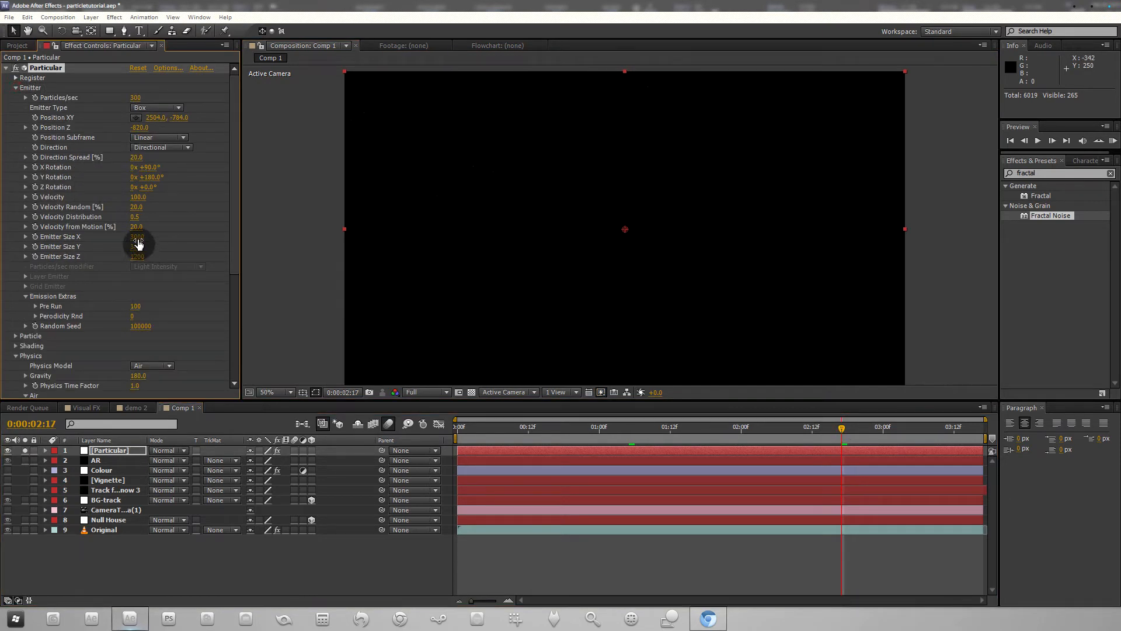
{"action": "left_click_drag", "start_coordinate": [138, 245], "coordinate": [605, 250]}
{"action": "left_click_drag", "start_coordinate": [138, 236], "coordinate": [455, 242]}
{"action": "left_click_drag", "start_coordinate": [773, 244], "coordinate": [363, 230]}
{"action": "key", "text": "ctrl+z"}
Step: Move the emitter farther right of the frame to about XY 4800, -840 and scrub through the result
{"action": "scroll", "coordinate": [766, 158], "scroll_direction": "down", "scroll_amount": 4}
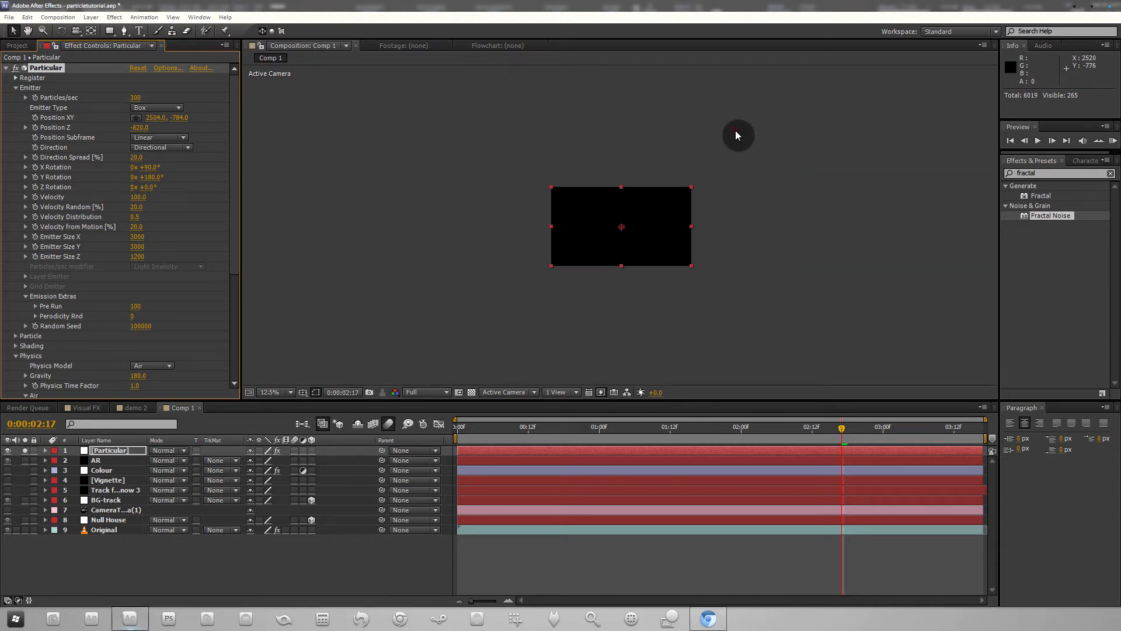
{"action": "left_click_drag", "start_coordinate": [884, 133], "coordinate": [902, 126]}
{"action": "scroll", "coordinate": [678, 208], "scroll_direction": "up", "scroll_amount": 3}
{"action": "scroll", "coordinate": [620, 246], "scroll_direction": "down", "scroll_amount": 2}
{"action": "left_click_drag", "start_coordinate": [502, 426], "coordinate": [792, 439]}
{"action": "scroll", "coordinate": [432, 224], "scroll_direction": "up", "scroll_amount": 2}
Step: Set the emitter Position Z to 2500 and check the snow around 0:00:02:16
{"action": "left_click", "coordinate": [139, 127]}
{"action": "type", "text": "-"}
{"action": "key", "text": "Return"}
{"action": "left_click_drag", "start_coordinate": [140, 128], "coordinate": [149, 128]}
{"action": "left_click", "coordinate": [148, 128]}
{"action": "type", "text": "2500"}
{"action": "key", "text": "Return"}
{"action": "left_click_drag", "start_coordinate": [759, 441], "coordinate": [851, 428]}
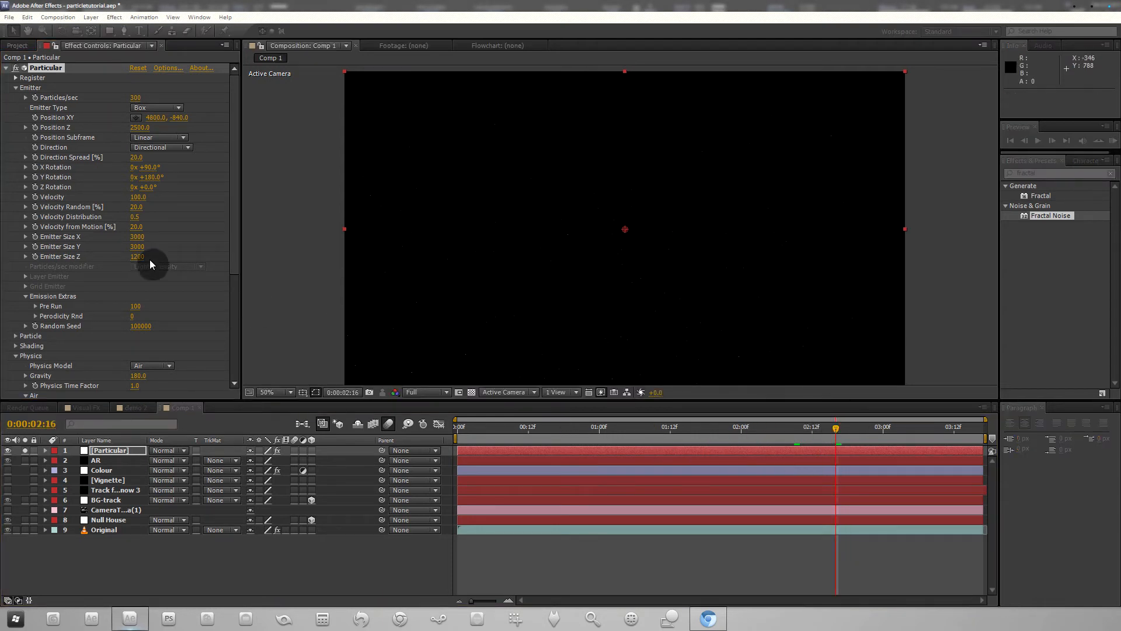
Step: Set Wind Y to 180 in the Air physics settings
{"action": "scroll", "coordinate": [193, 246], "scroll_direction": "down", "scroll_amount": 6}
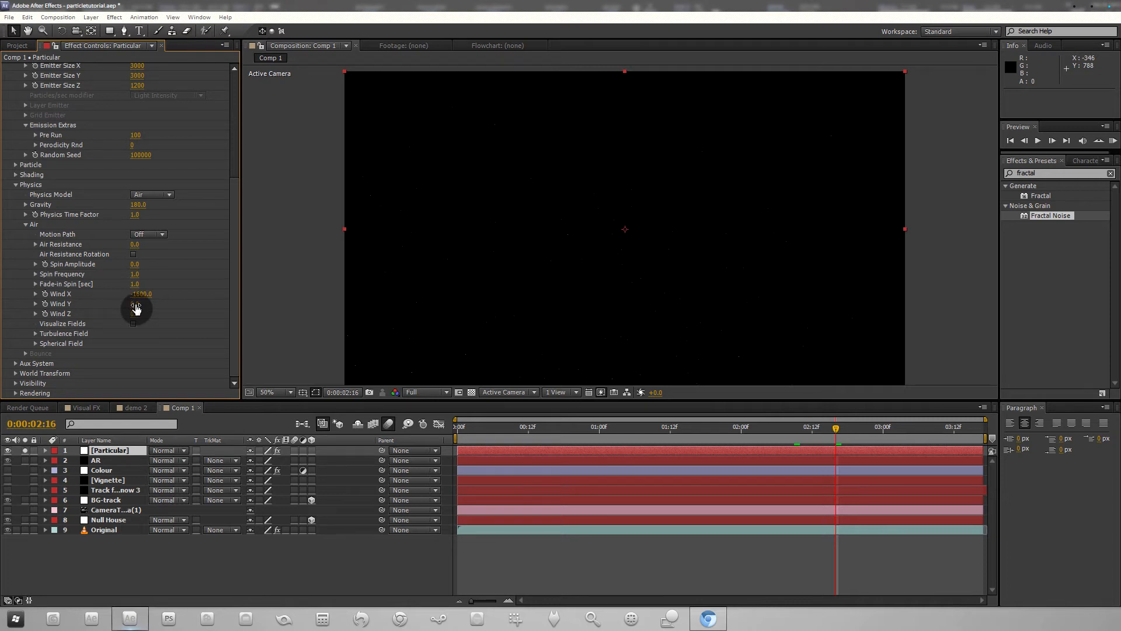
{"action": "mouse_move", "coordinate": [136, 309]}
{"action": "left_mouse_down"}
{"action": "mouse_move", "coordinate": [219, 282]}
{"action": "mouse_move", "coordinate": [100, 311]}
{"action": "mouse_move", "coordinate": [141, 309]}
{"action": "left_mouse_up"}
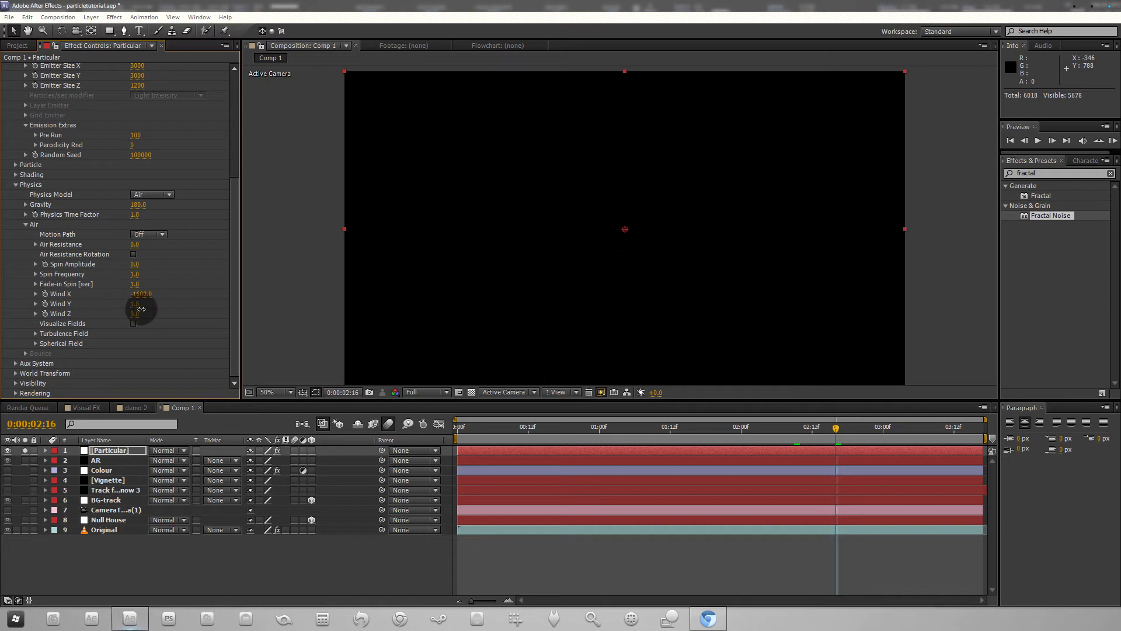
{"action": "left_click", "coordinate": [138, 305]}
{"action": "type", "text": "180"}
{"action": "key", "text": "Return"}
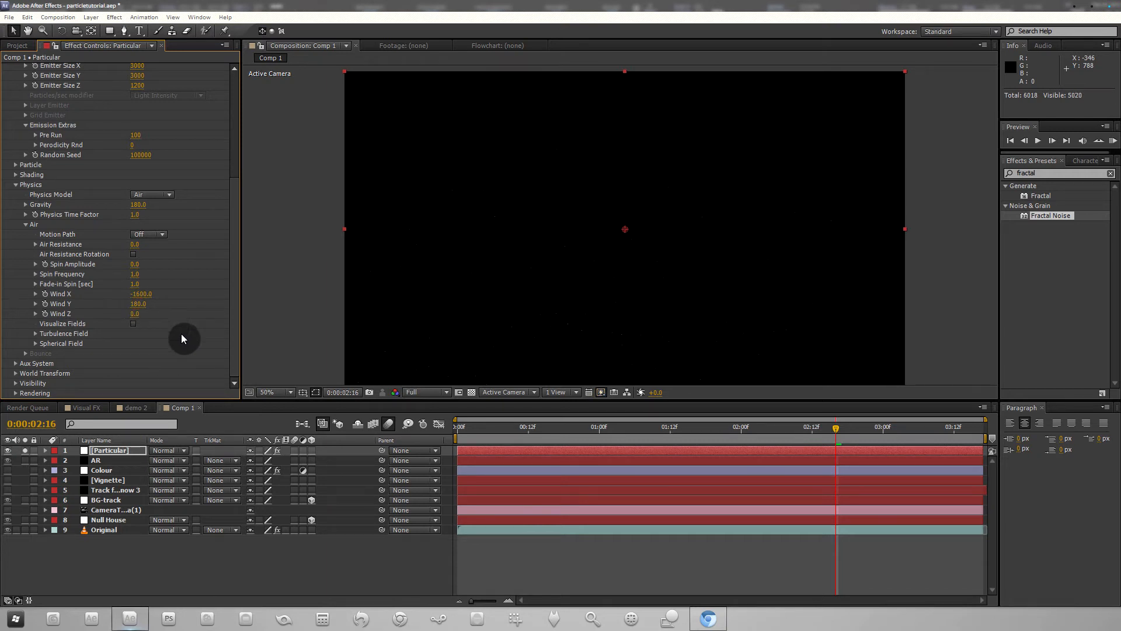
Step: Set Wind Z to about 140 and scrub the timeline to 0:00:02:06 to check the drift
{"action": "left_click_drag", "start_coordinate": [133, 318], "coordinate": [779, 271]}
{"action": "left_click", "coordinate": [140, 304]}
{"action": "left_click_drag", "start_coordinate": [526, 429], "coordinate": [778, 433]}
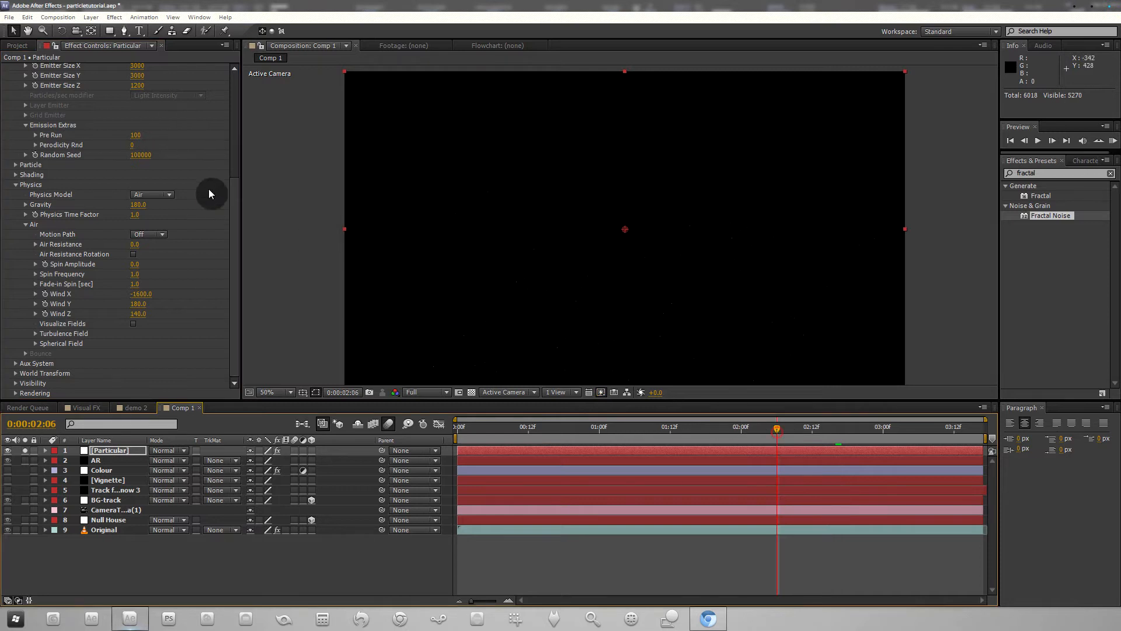
Step: Bring the emitter toward the camera with a Position Z of about -1020
{"action": "scroll", "coordinate": [187, 170], "scroll_direction": "up", "scroll_amount": 6}
{"action": "left_click_drag", "start_coordinate": [143, 136], "coordinate": [18, 151]}
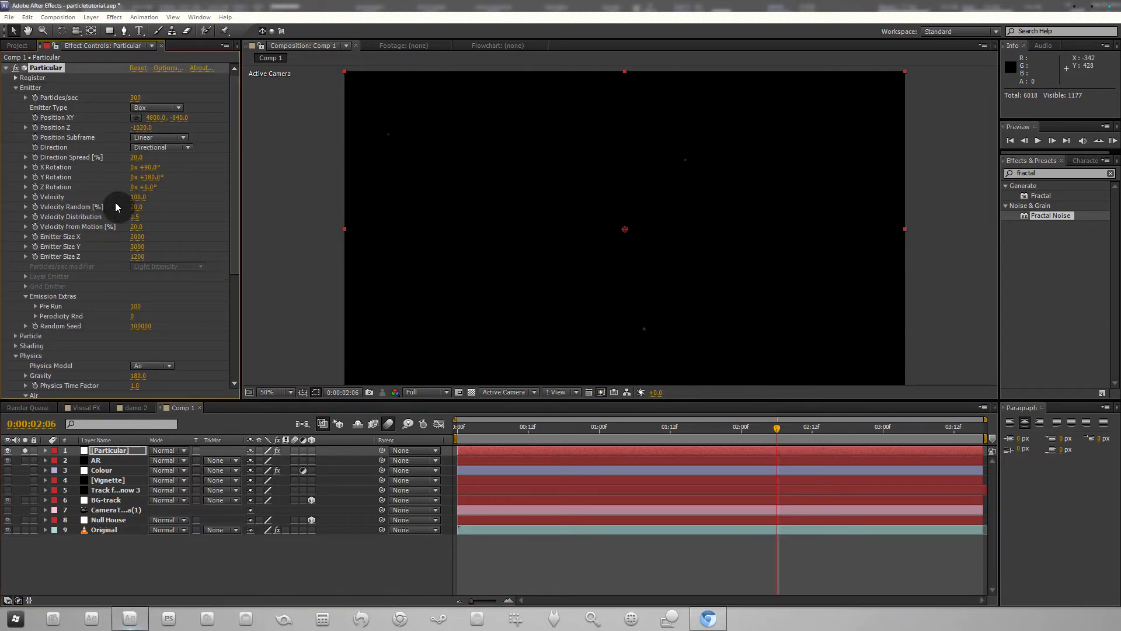
Step: Set the particle Size to 5 in Particular's Particle settings
{"action": "scroll", "coordinate": [117, 210], "scroll_direction": "down", "scroll_amount": 5}
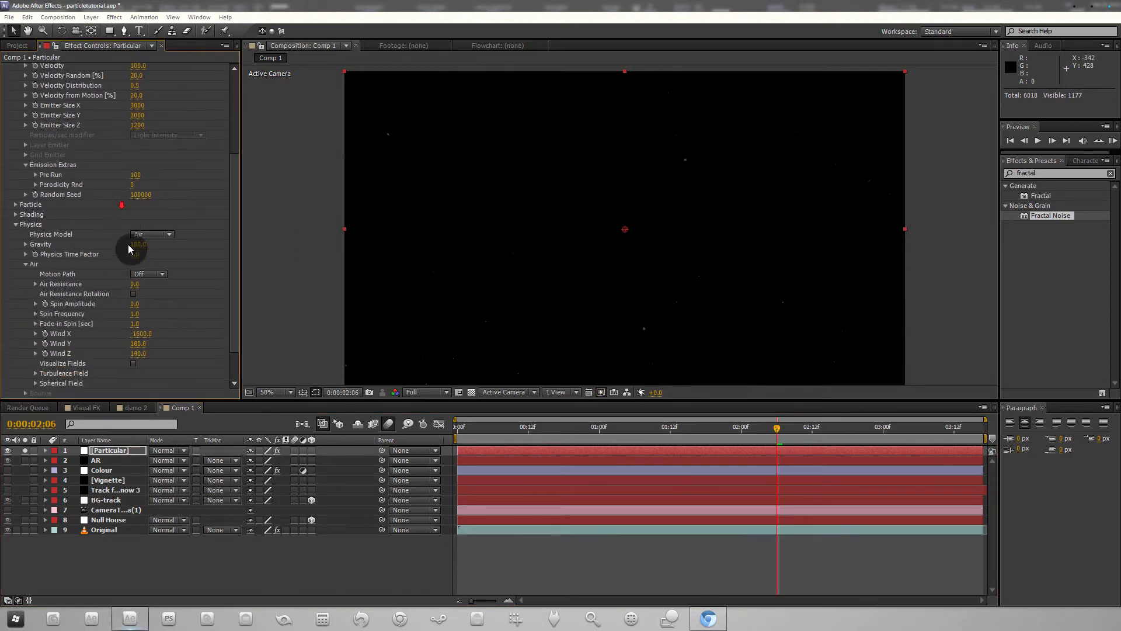
{"action": "left_click", "coordinate": [15, 205]}
{"action": "scroll", "coordinate": [76, 283], "scroll_direction": "down", "scroll_amount": 2}
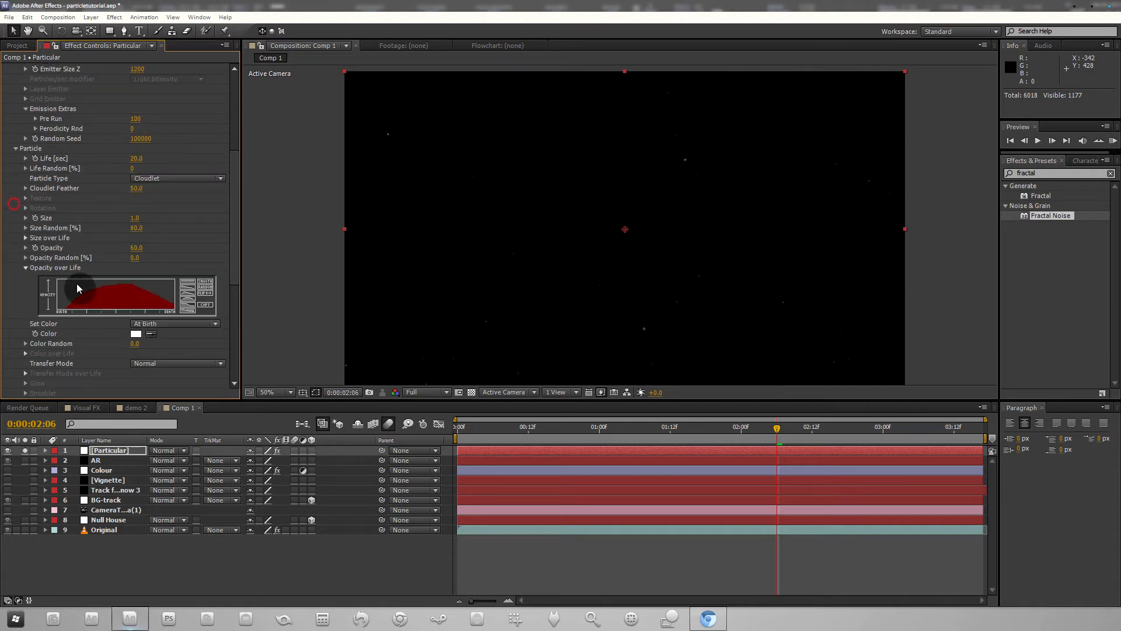
{"action": "left_click", "coordinate": [138, 225]}
{"action": "type", "text": "5"}
{"action": "key", "text": "Return"}
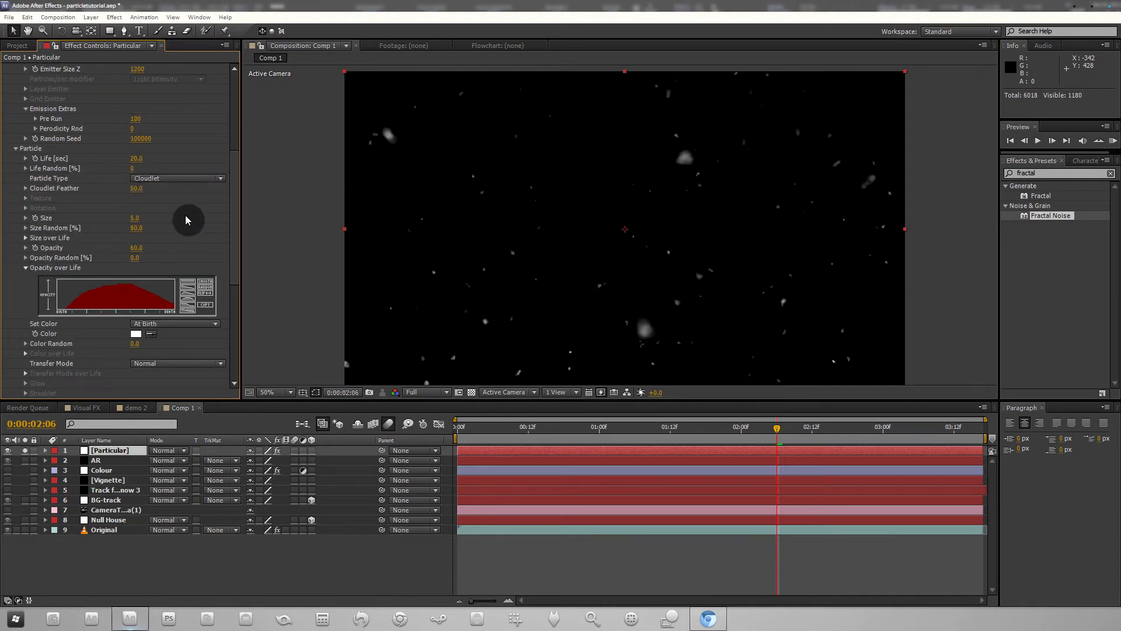
Step: Set the emitter Position Z to about 160 and preview the snow across the timeline
{"action": "scroll", "coordinate": [175, 211], "scroll_direction": "up", "scroll_amount": 6}
{"action": "scroll", "coordinate": [143, 131], "scroll_direction": "up", "scroll_amount": 1}
{"action": "left_click_drag", "start_coordinate": [139, 128], "coordinate": [226, 143]}
{"action": "left_click_drag", "start_coordinate": [778, 429], "coordinate": [849, 431]}
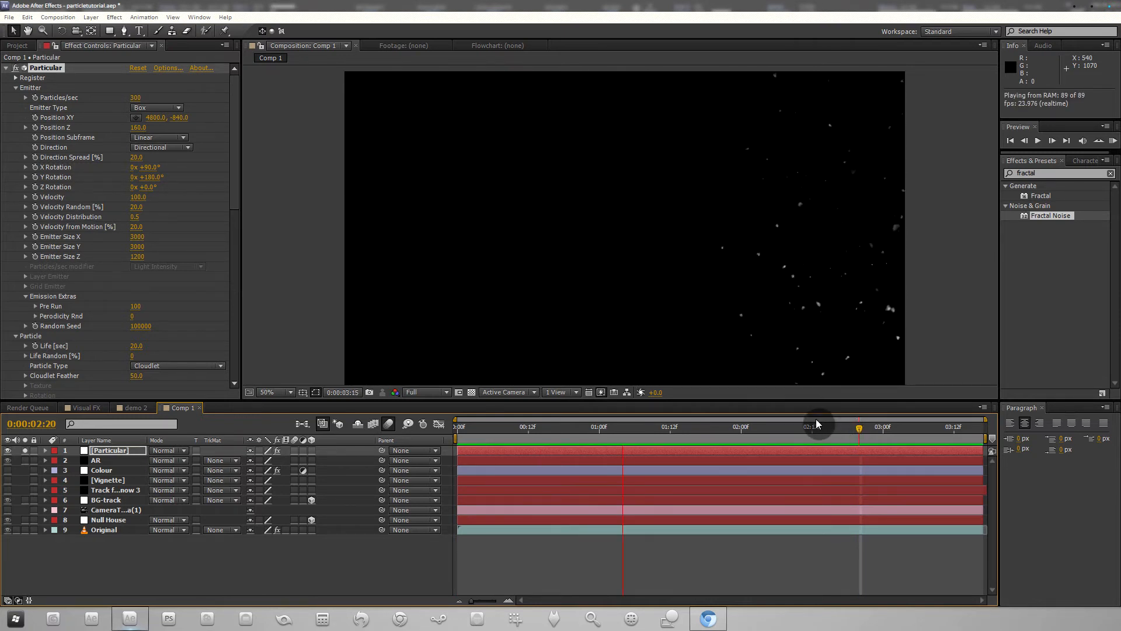
{"action": "left_click", "coordinate": [693, 435]}
{"action": "left_click_drag", "start_coordinate": [693, 435], "coordinate": [635, 438]}
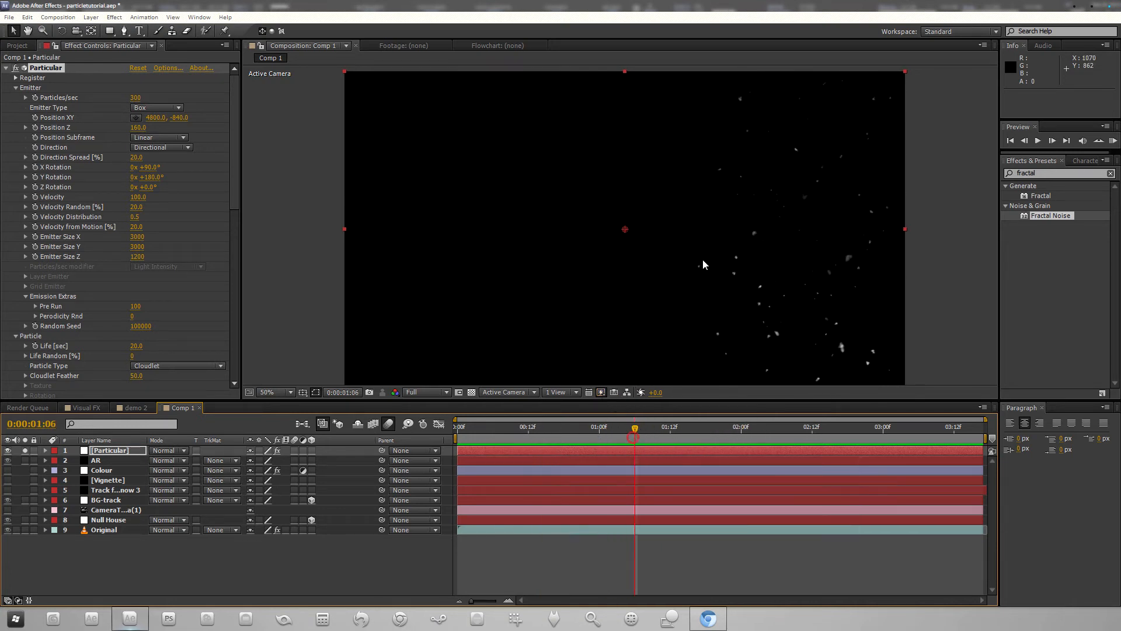
Step: Move the emitter toward the frame to a Position XY of about 2720, -768 and scrub to check coverage
{"action": "scroll", "coordinate": [703, 259], "scroll_direction": "down", "scroll_amount": 2}
{"action": "left_click_drag", "start_coordinate": [903, 126], "coordinate": [750, 131]}
{"action": "scroll", "coordinate": [618, 314], "scroll_direction": "up", "scroll_amount": 1}
{"action": "left_click_drag", "start_coordinate": [641, 427], "coordinate": [972, 429]}
{"action": "left_click_drag", "start_coordinate": [492, 453], "coordinate": [360, 468]}
Step: Widen the emitter to an Emitter Size X of about 5529 and check the coverage at 0:00:03:10
{"action": "left_click_drag", "start_coordinate": [136, 235], "coordinate": [906, 268]}
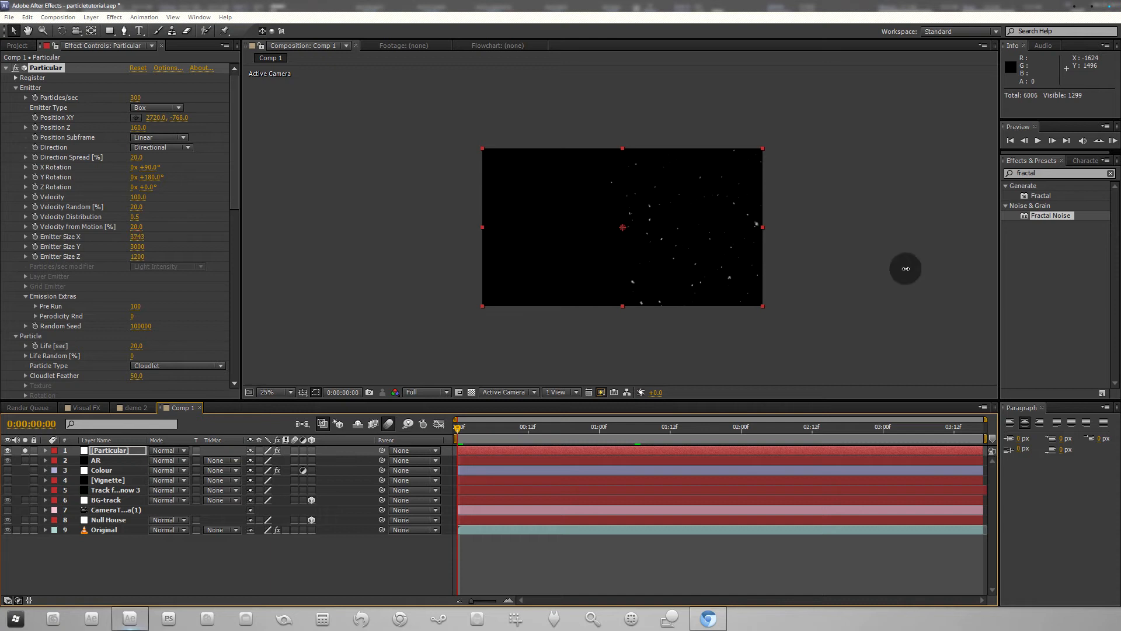
{"action": "left_click", "coordinate": [482, 427]}
{"action": "left_click_drag", "start_coordinate": [510, 430], "coordinate": [943, 409]}
{"action": "key", "text": "slash"}
{"action": "key", "text": "comma"}
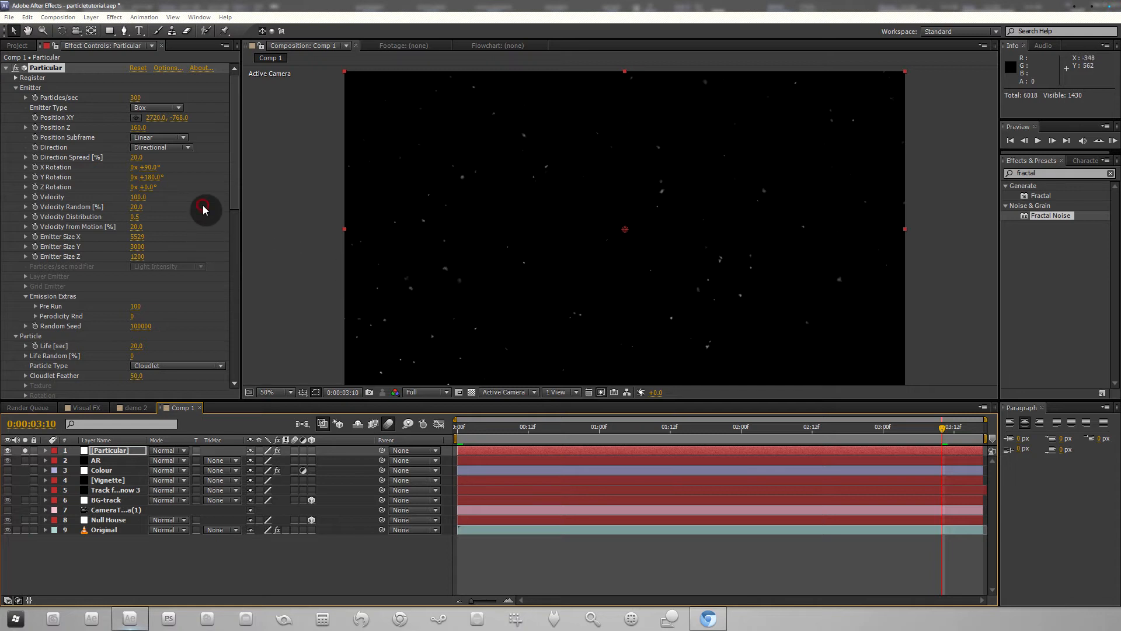
Step: Set the Air Spin Amplitude to 40 and Spin Frequency to 2, scrubbing the timeline to check the motion
{"action": "scroll", "coordinate": [204, 211], "scroll_direction": "down", "scroll_amount": 5}
{"action": "left_click_drag", "start_coordinate": [478, 426], "coordinate": [701, 421]}
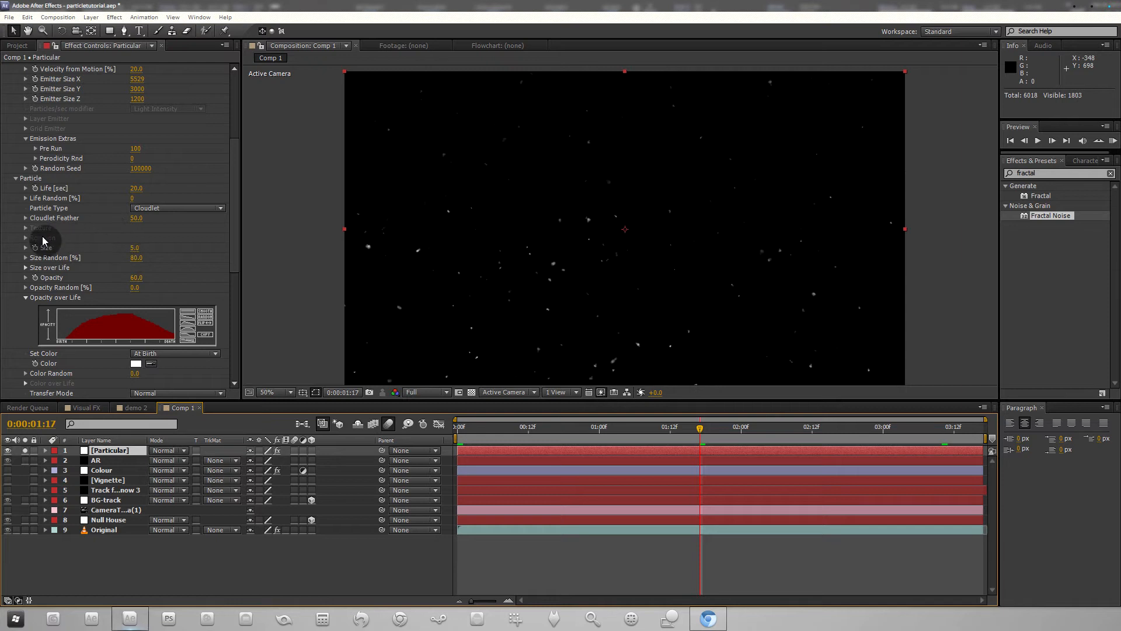
{"action": "scroll", "coordinate": [65, 257], "scroll_direction": "down", "scroll_amount": 8}
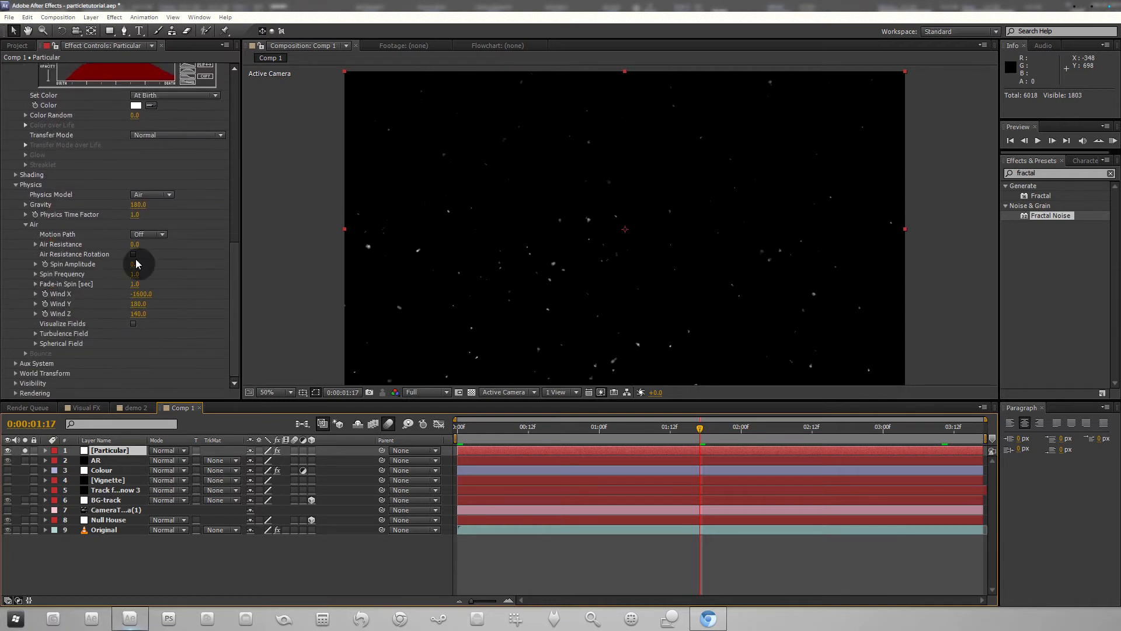
{"action": "left_click", "coordinate": [136, 268]}
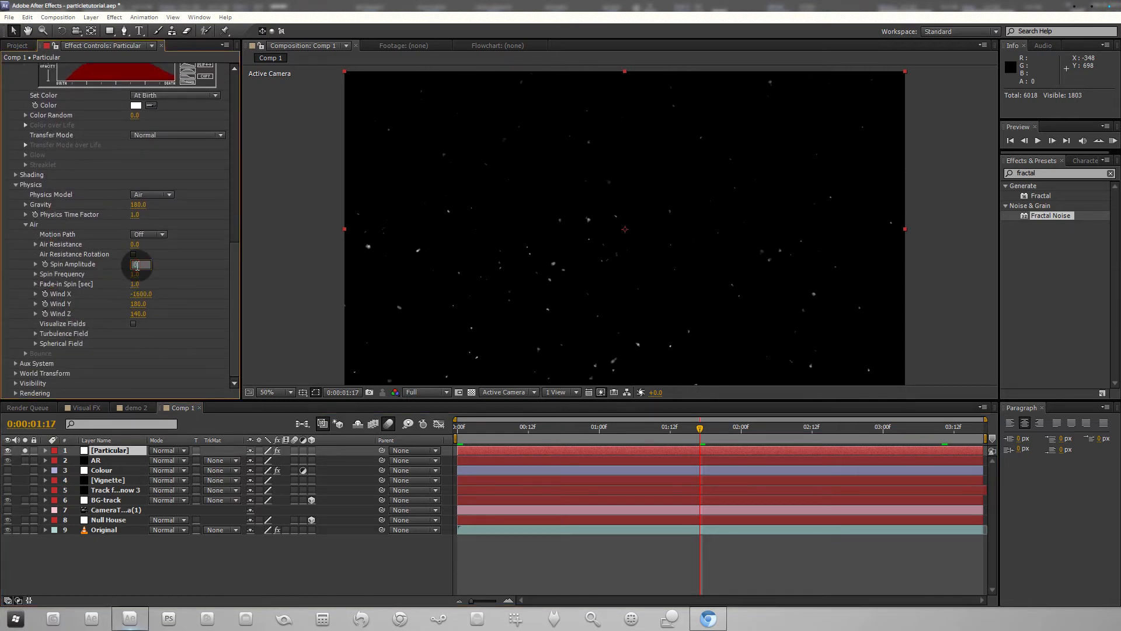
{"action": "type", "text": "40"}
{"action": "key", "text": "Return"}
{"action": "left_click_drag", "start_coordinate": [700, 429], "coordinate": [837, 431]}
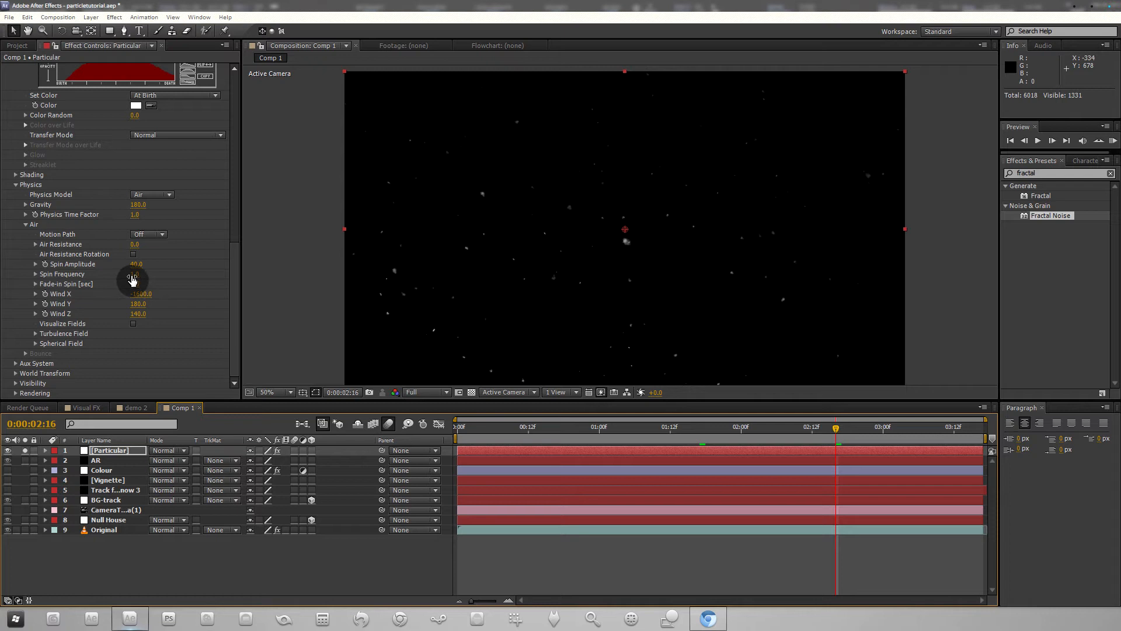
{"action": "left_click_drag", "start_coordinate": [138, 277], "coordinate": [165, 283]}
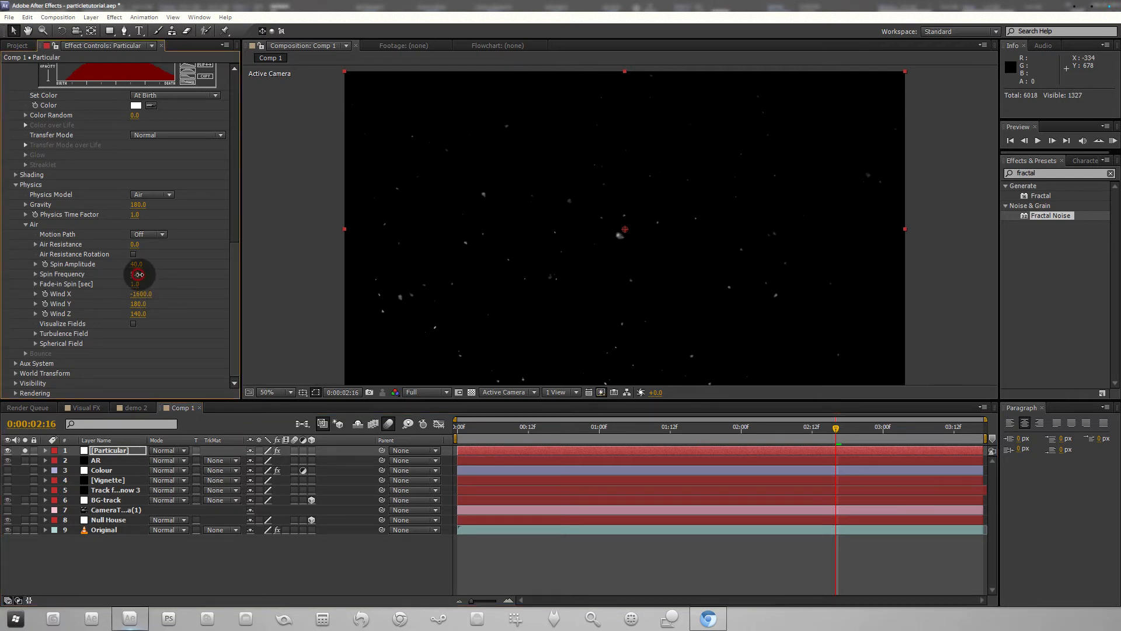
{"action": "left_click_drag", "start_coordinate": [625, 430], "coordinate": [706, 428]}
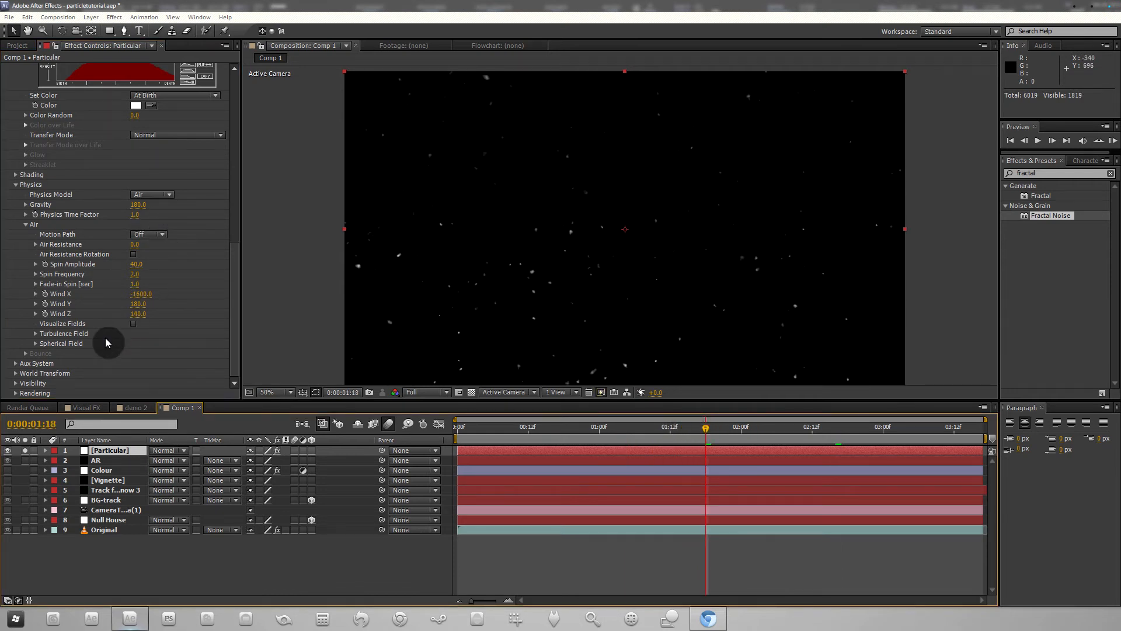
Step: Set the Turbulence Field's Affect Size to 25 in the Air physics settings
{"action": "scroll", "coordinate": [197, 255], "scroll_direction": "down", "scroll_amount": 2}
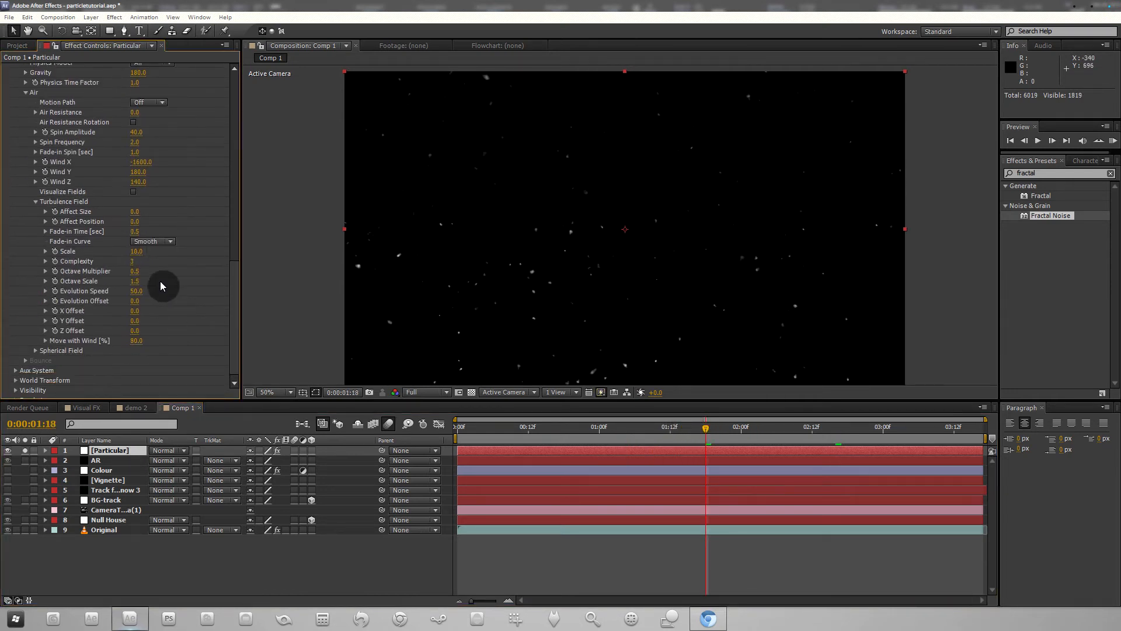
{"action": "left_click", "coordinate": [135, 213]}
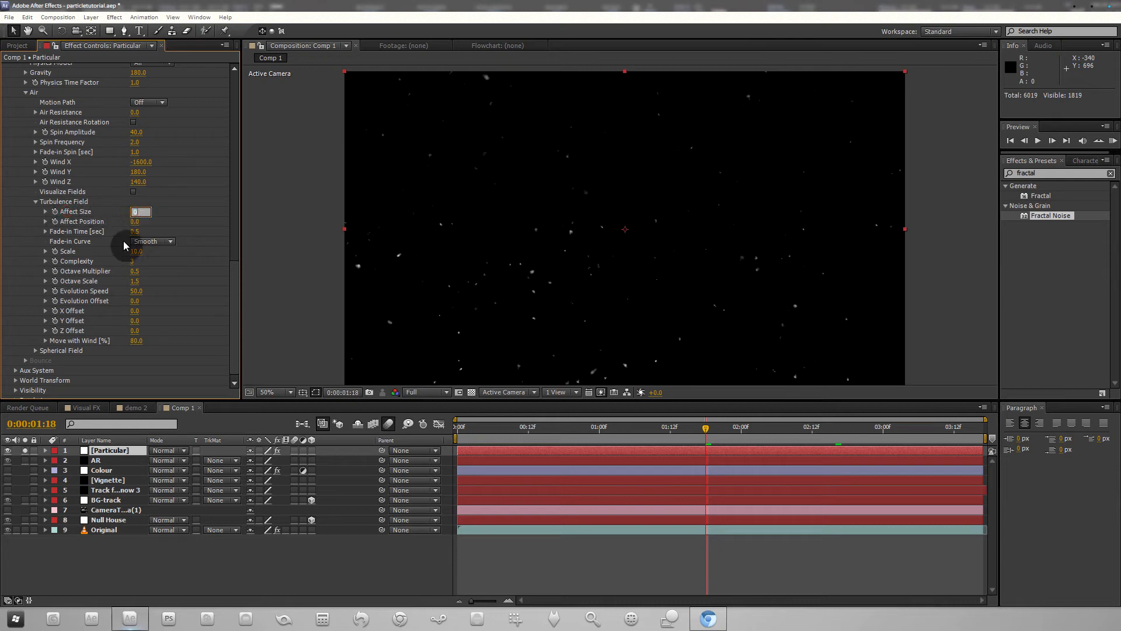
{"action": "type", "text": "25."}
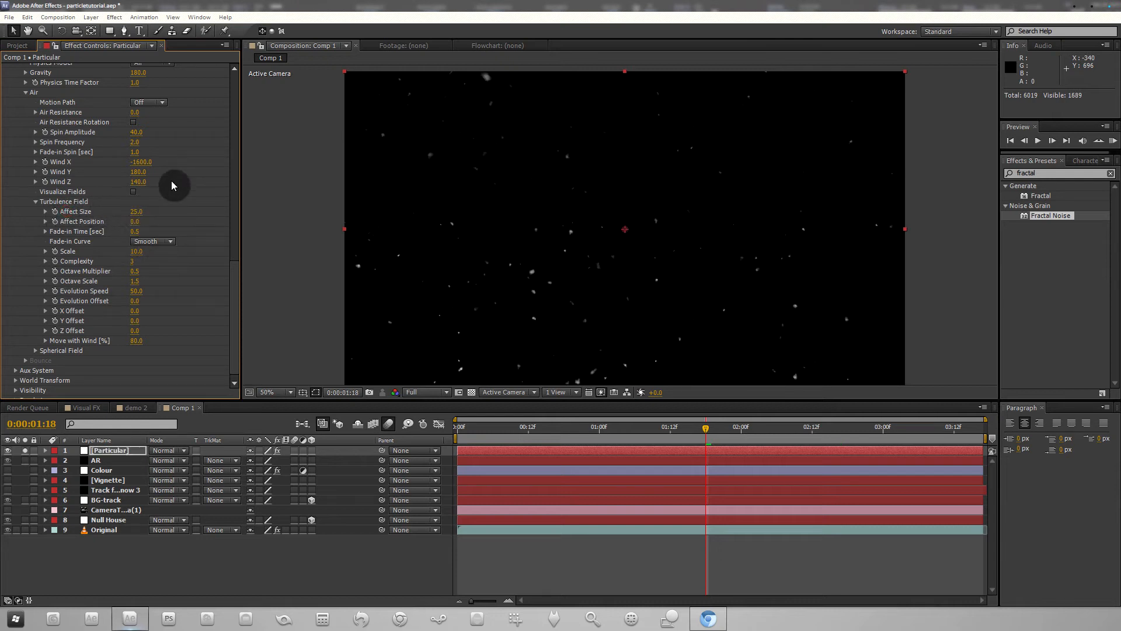
Step: Set the Turbulence Field's Affect Position to 450 and preview the snow's movement around 0:00:01:07
{"action": "left_click", "coordinate": [133, 224]}
{"action": "type", "text": "44"}
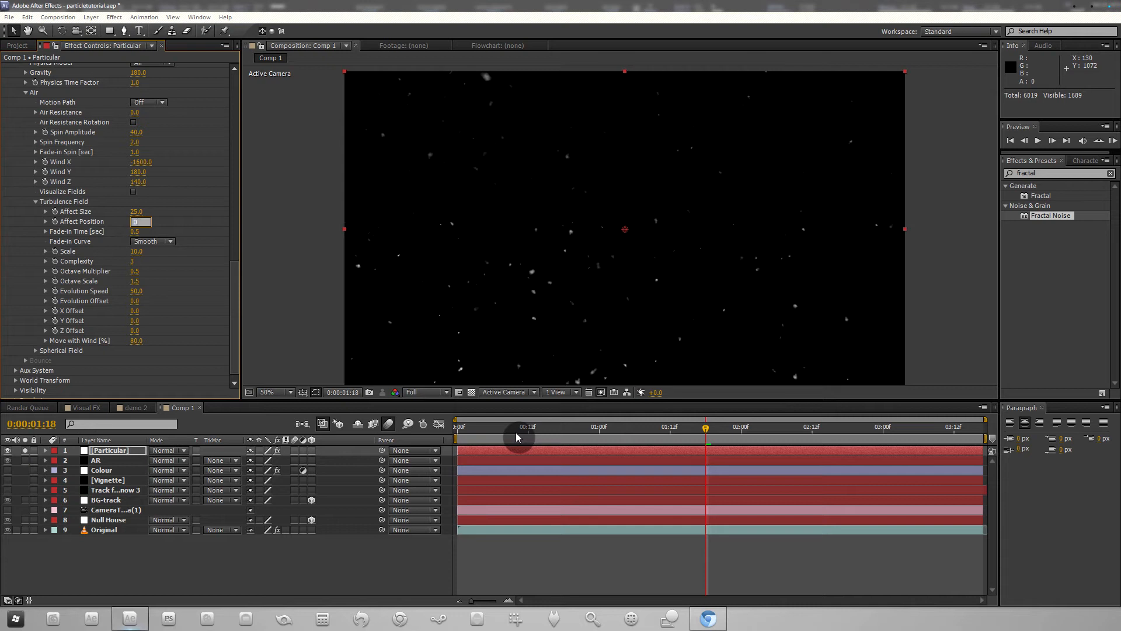
{"action": "type", "text": "6."}
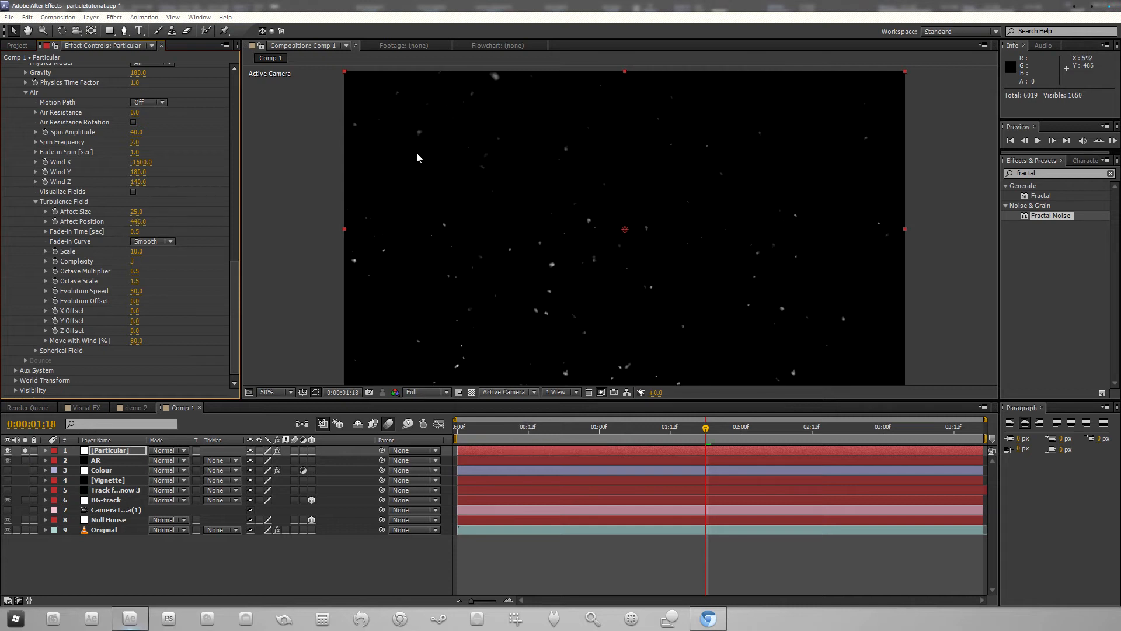
{"action": "left_click", "coordinate": [149, 224]}
{"action": "type", "text": "450"}
{"action": "key", "text": "Return"}
{"action": "left_click_drag", "start_coordinate": [744, 438], "coordinate": [630, 428]}
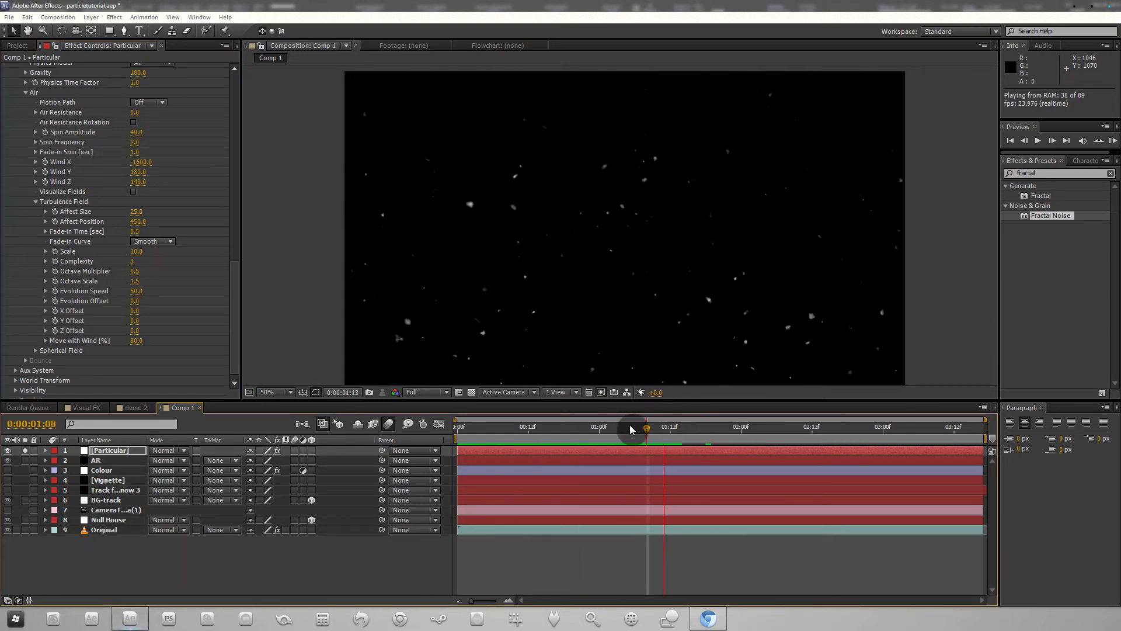
{"action": "left_click_drag", "start_coordinate": [591, 435], "coordinate": [641, 437]}
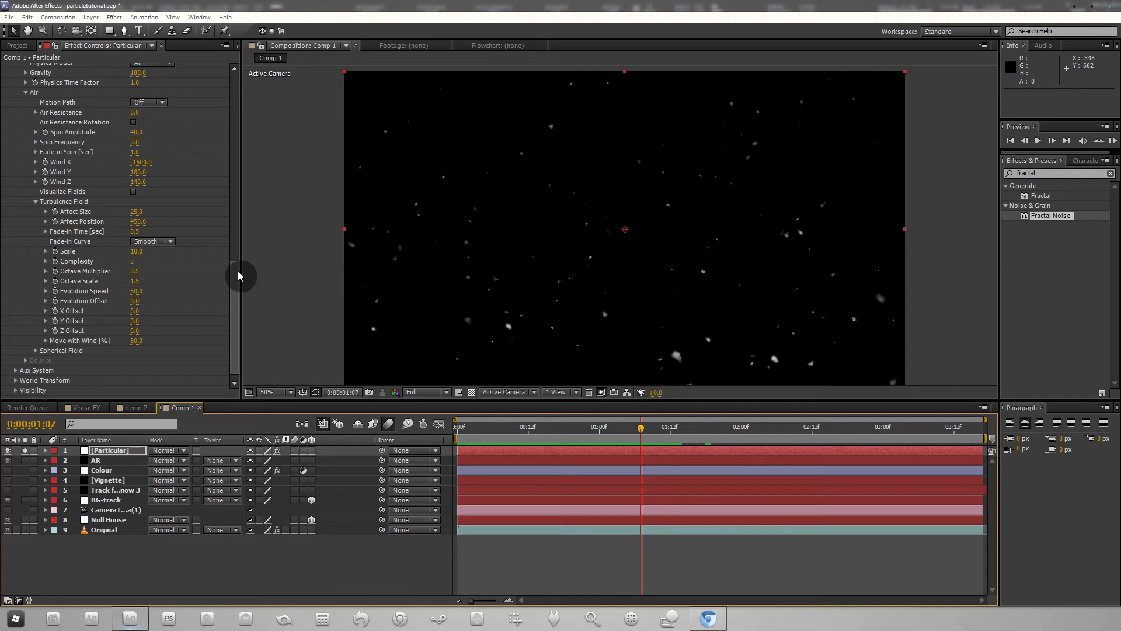
Step: Set the turbulence Complexity to 7 and Octave Scale to 1.6, and play a RAM preview
{"action": "left_click", "coordinate": [133, 261]}
{"action": "type", "text": "7"}
{"action": "key", "text": "Return"}
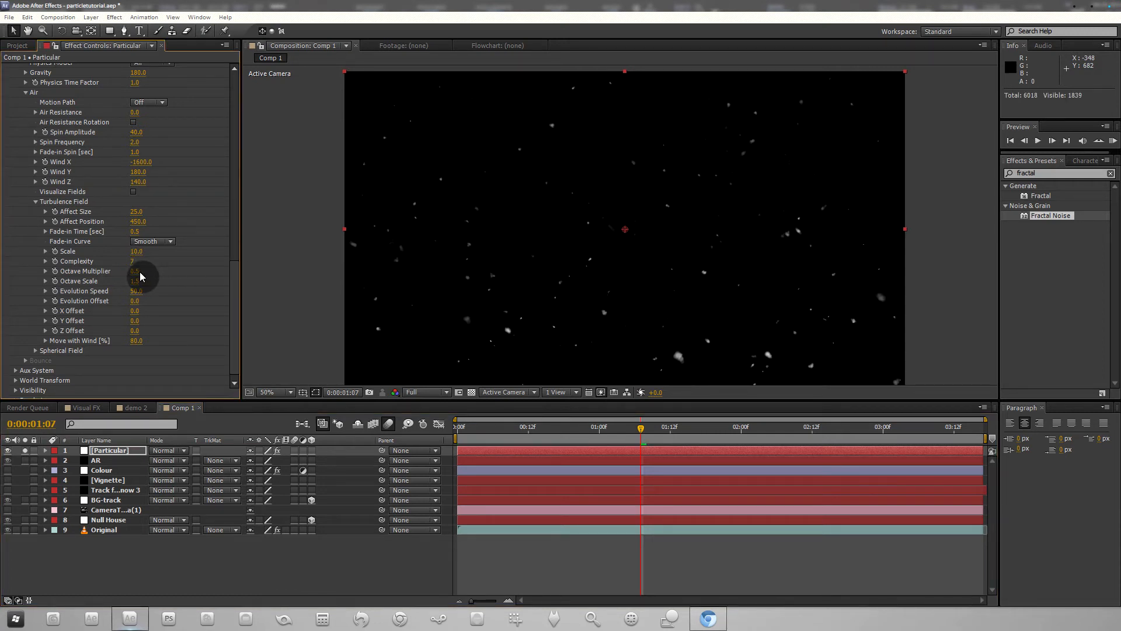
{"action": "left_click_drag", "start_coordinate": [139, 281], "coordinate": [153, 292]}
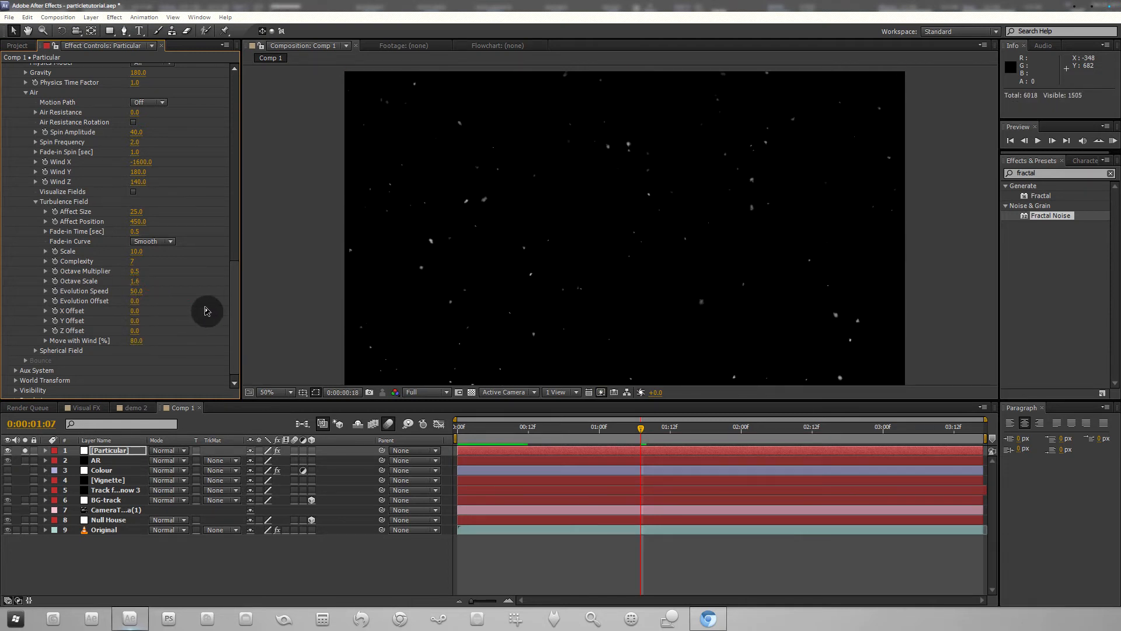
{"action": "key", "text": "KP_0"}
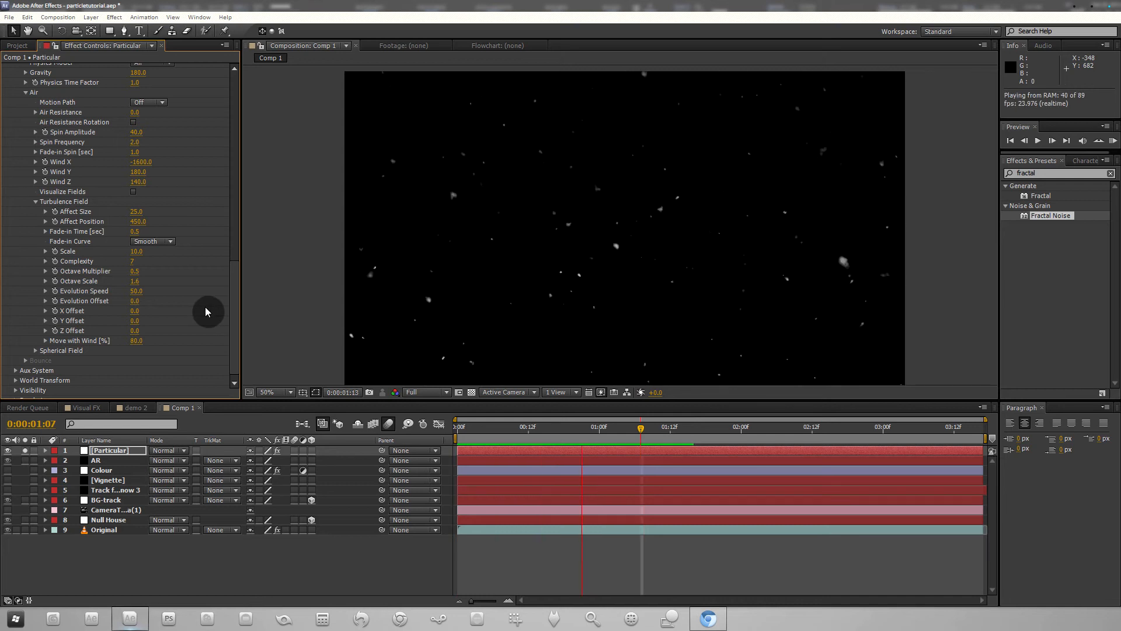
{"action": "key", "text": "space"}
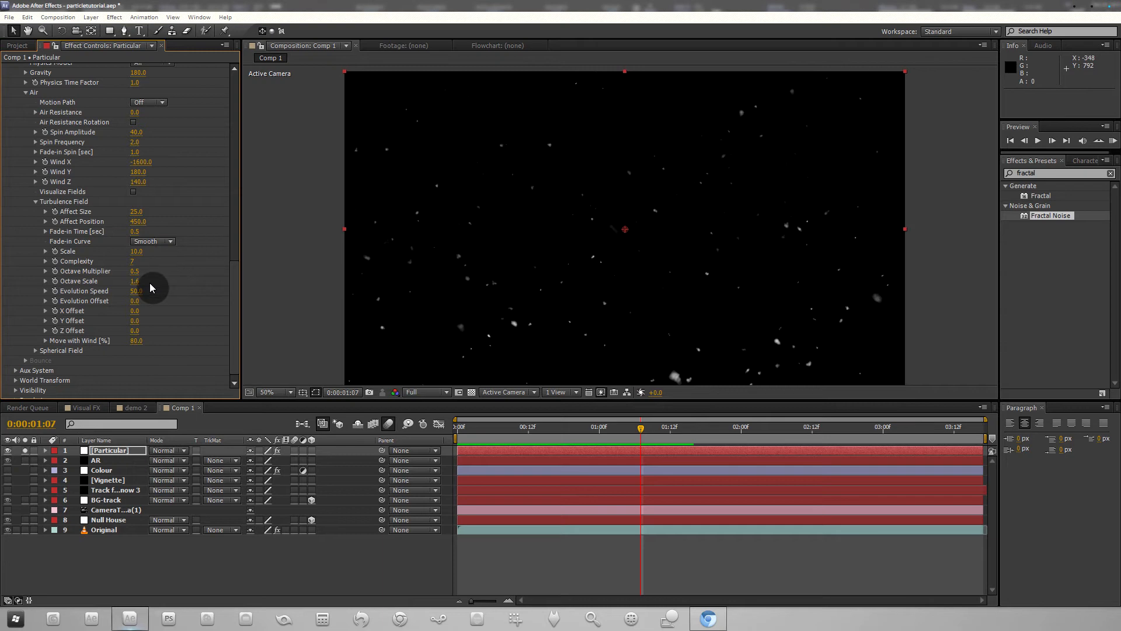
Step: Examine the snow streaks up close at several frames of the finished footage in the demo 2 composition
{"action": "scroll", "coordinate": [149, 283], "scroll_direction": "down", "scroll_amount": 1}
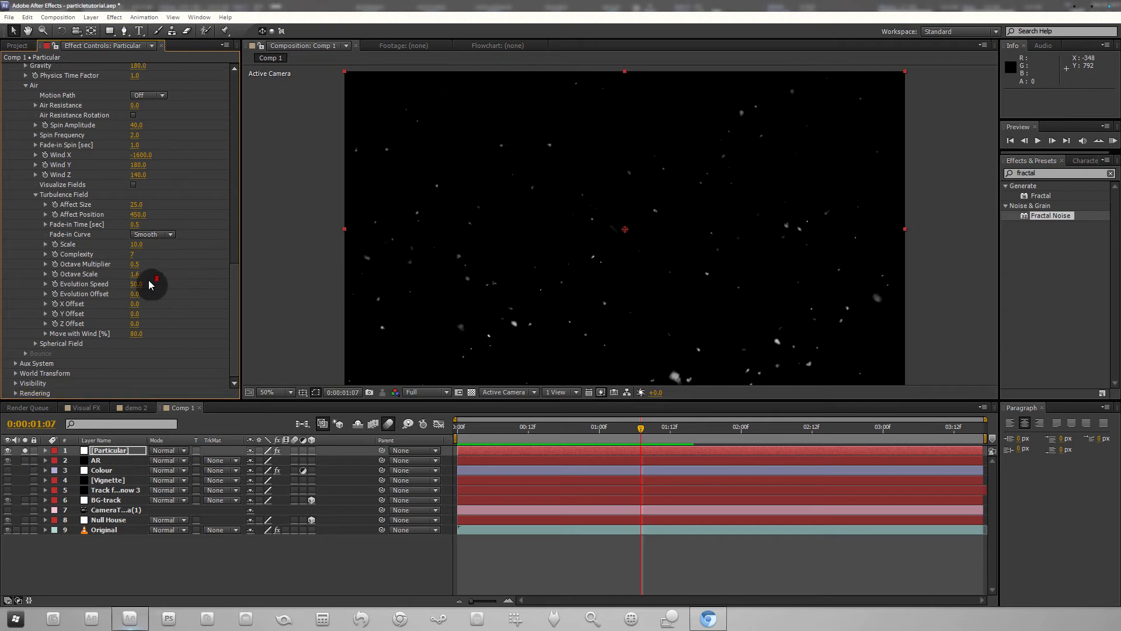
{"action": "left_click", "coordinate": [131, 409]}
{"action": "left_click_drag", "start_coordinate": [578, 426], "coordinate": [543, 440]}
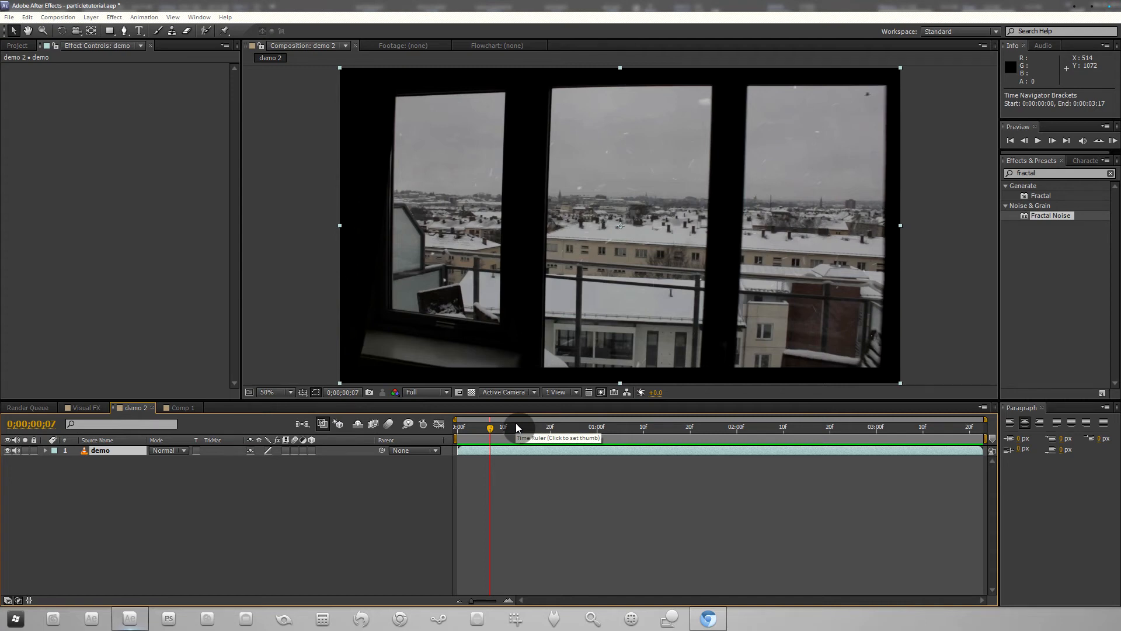
{"action": "scroll", "coordinate": [616, 307], "scroll_direction": "up", "scroll_amount": 2}
{"action": "left_click_drag", "start_coordinate": [517, 426], "coordinate": [600, 442]}
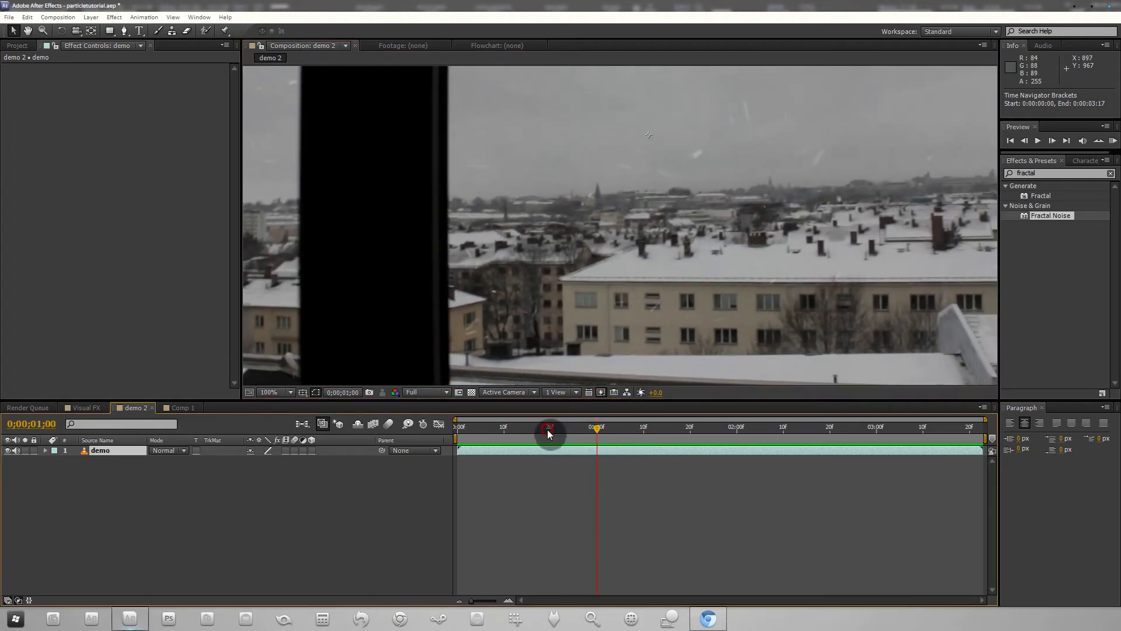
{"action": "left_click", "coordinate": [517, 431]}
{"action": "left_click_drag", "start_coordinate": [516, 432], "coordinate": [563, 422]}
{"action": "scroll", "coordinate": [678, 298], "scroll_direction": "down", "scroll_amount": 2}
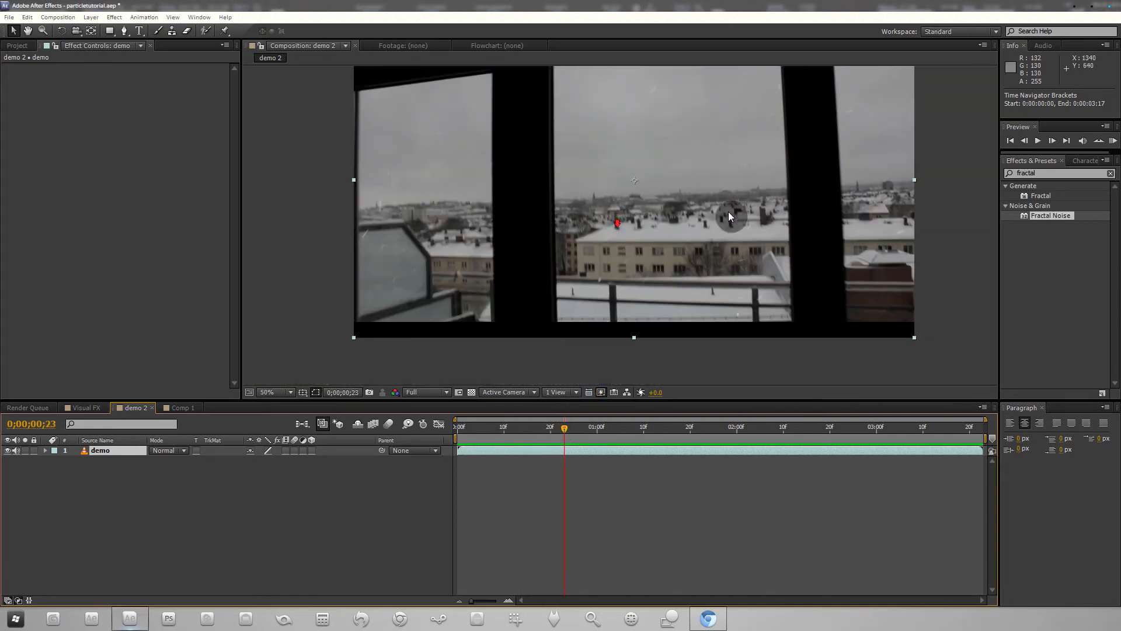
{"action": "left_click_drag", "start_coordinate": [647, 174], "coordinate": [649, 209]}
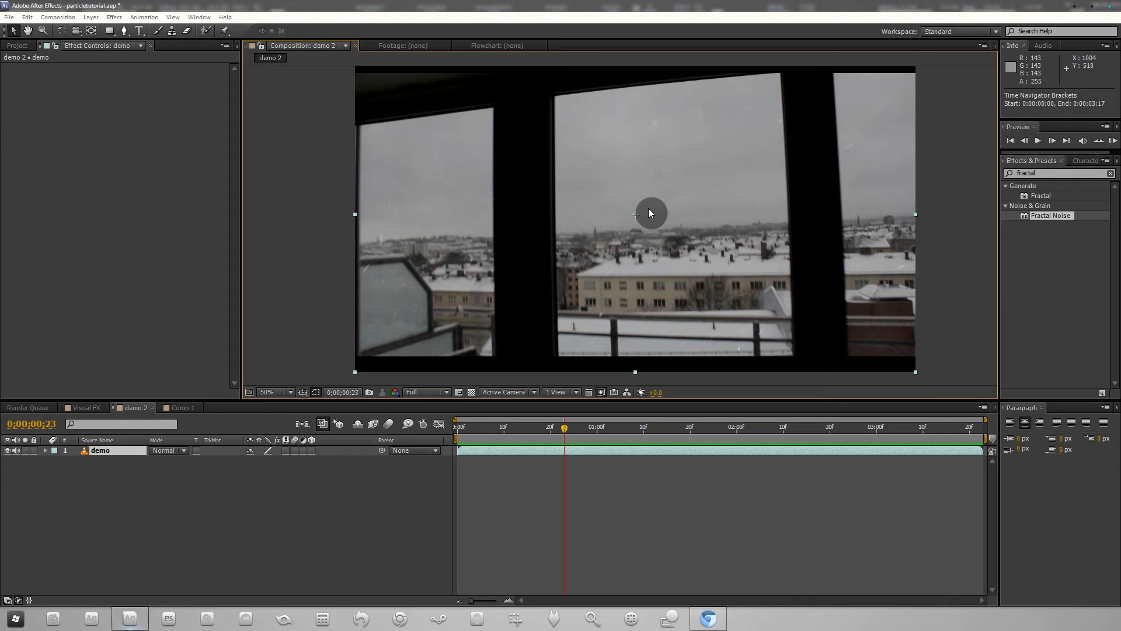
{"action": "left_click_drag", "start_coordinate": [764, 428], "coordinate": [709, 422]}
{"action": "scroll", "coordinate": [659, 181], "scroll_direction": "up", "scroll_amount": 2}
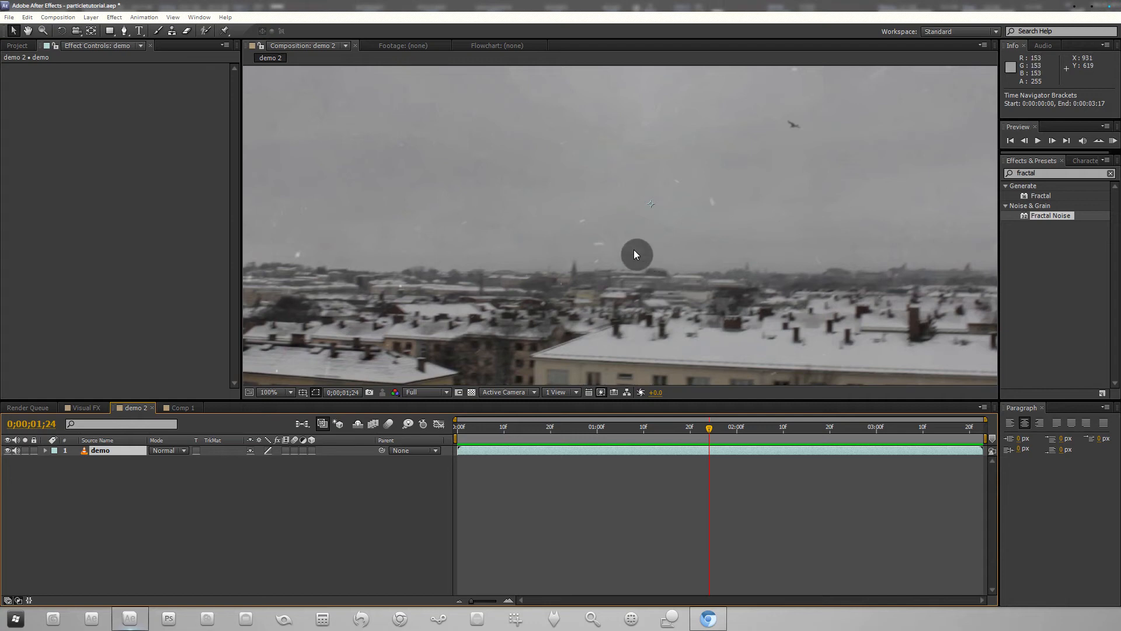
Step: Return to Comp 1 and inspect the Motion Blur options in Particular's Rendering settings, keeping Comp Settings
{"action": "left_click", "coordinate": [177, 404]}
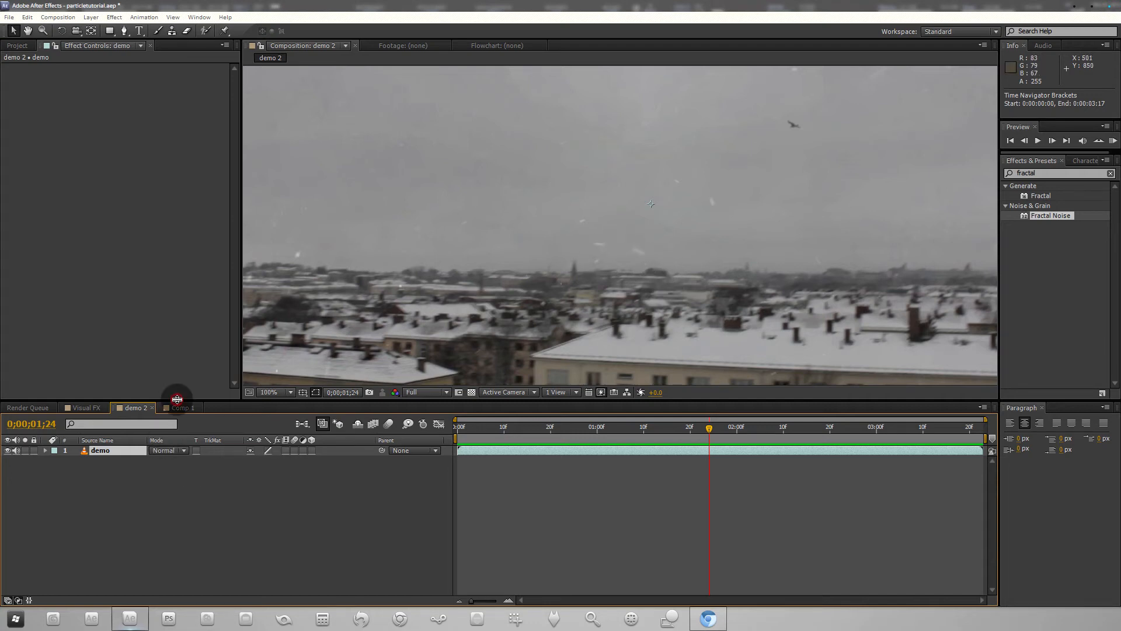
{"action": "scroll", "coordinate": [163, 153], "scroll_direction": "down", "scroll_amount": 15}
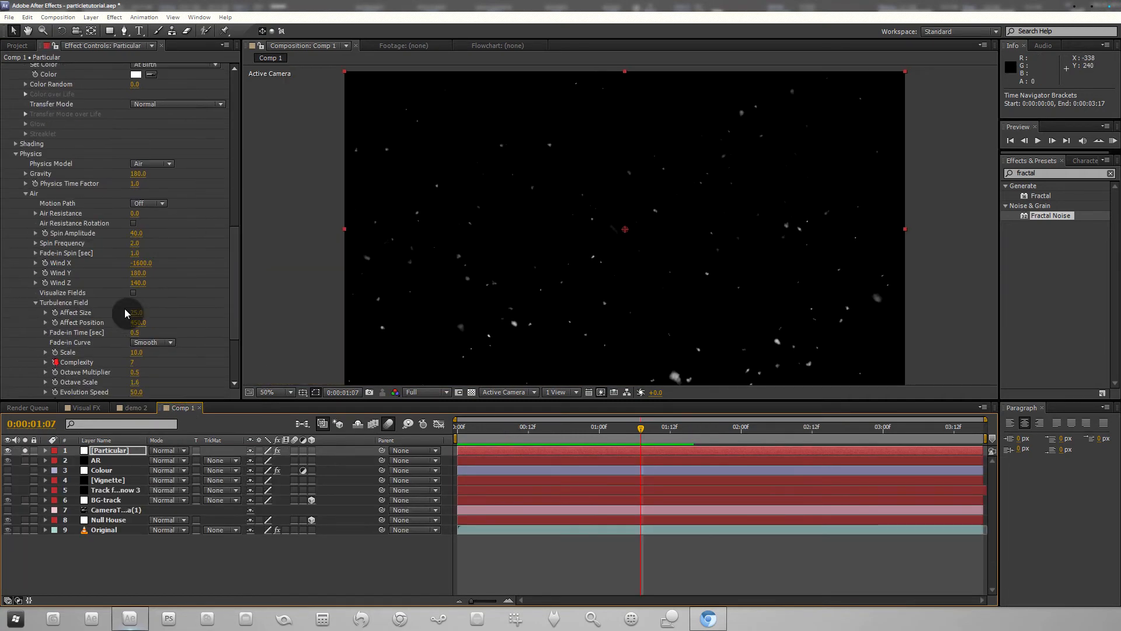
{"action": "left_click", "coordinate": [16, 393]}
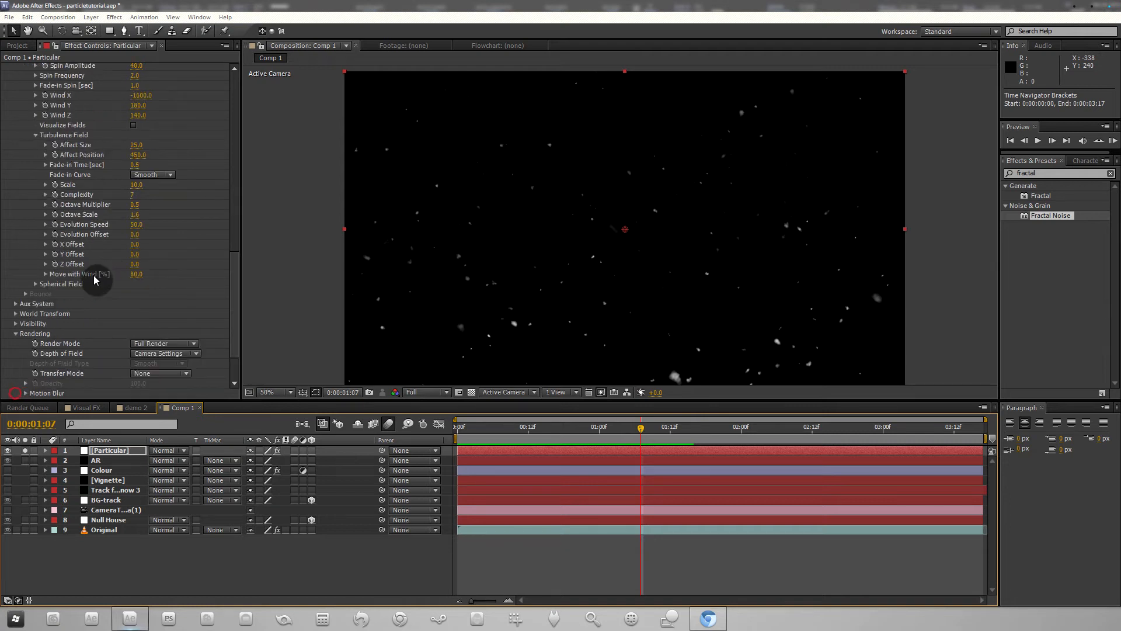
{"action": "left_click", "coordinate": [25, 393]}
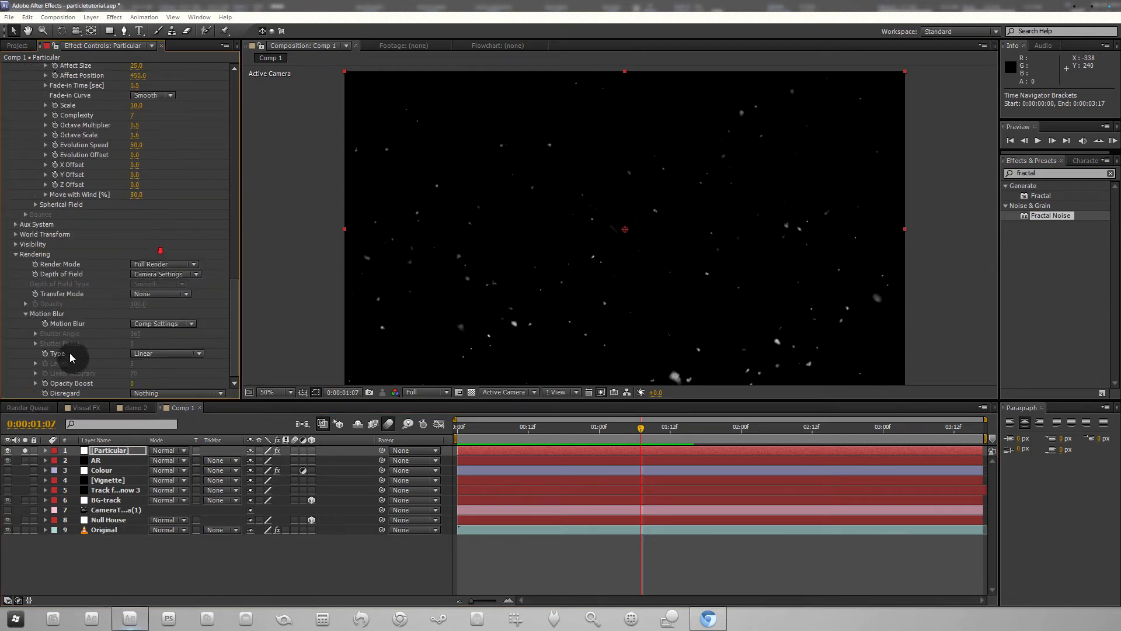
{"action": "left_click", "coordinate": [175, 326]}
{"action": "left_click", "coordinate": [225, 338]}
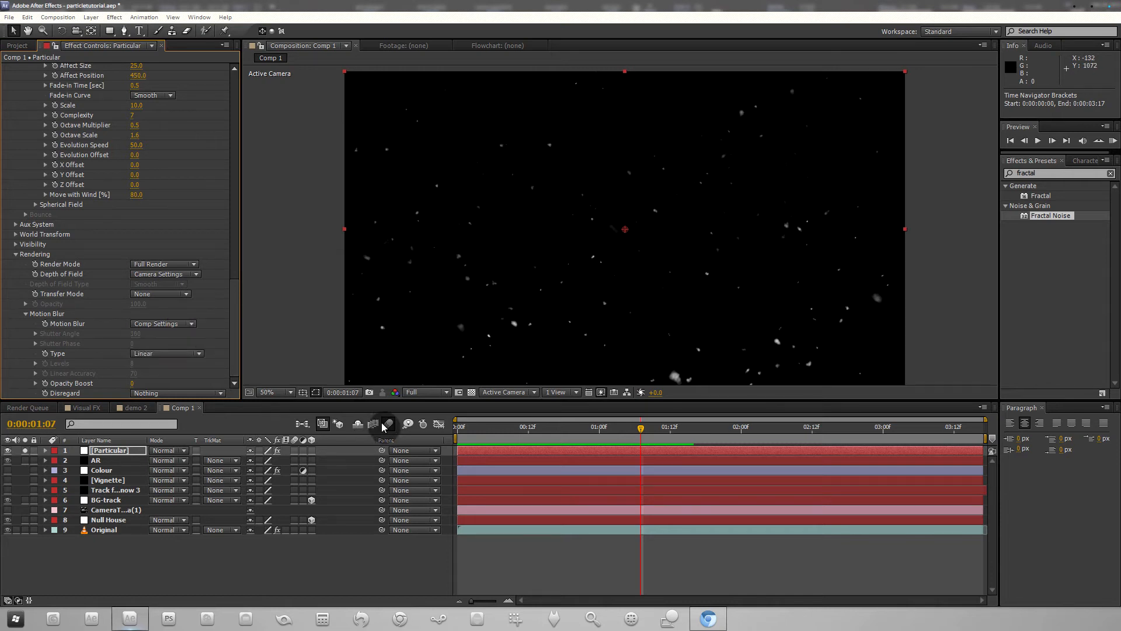
Step: Enable motion blur for the composition and test the Particular layer's own motion blur switch, leaving the layer switch off
{"action": "left_click", "coordinate": [98, 440]}
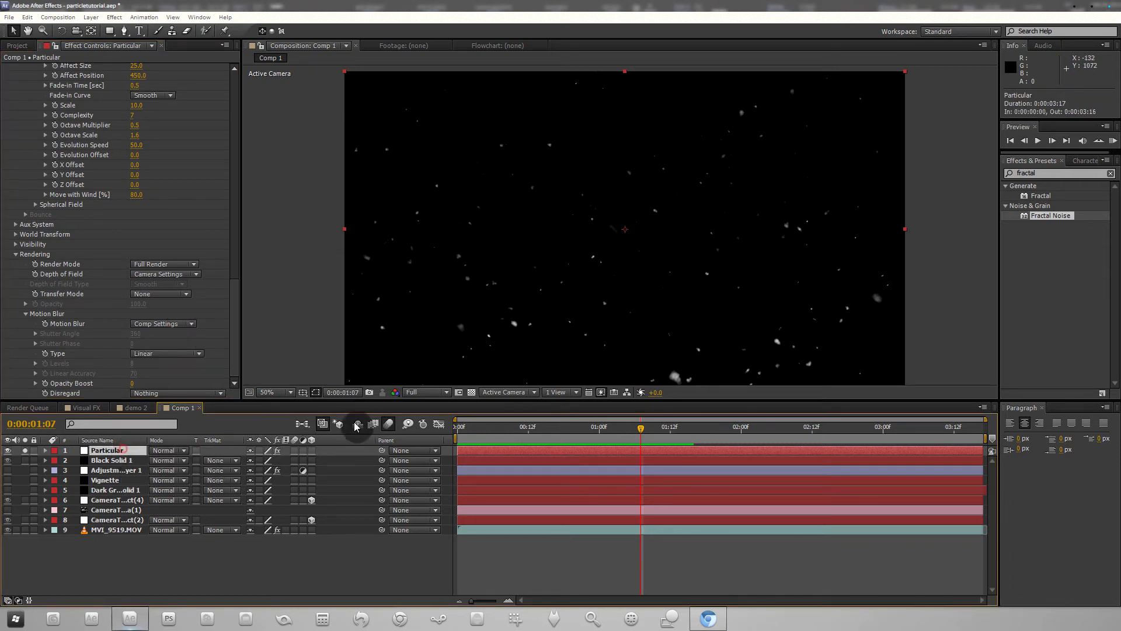
{"action": "left_click", "coordinate": [100, 439]}
{"action": "left_click", "coordinate": [389, 425]}
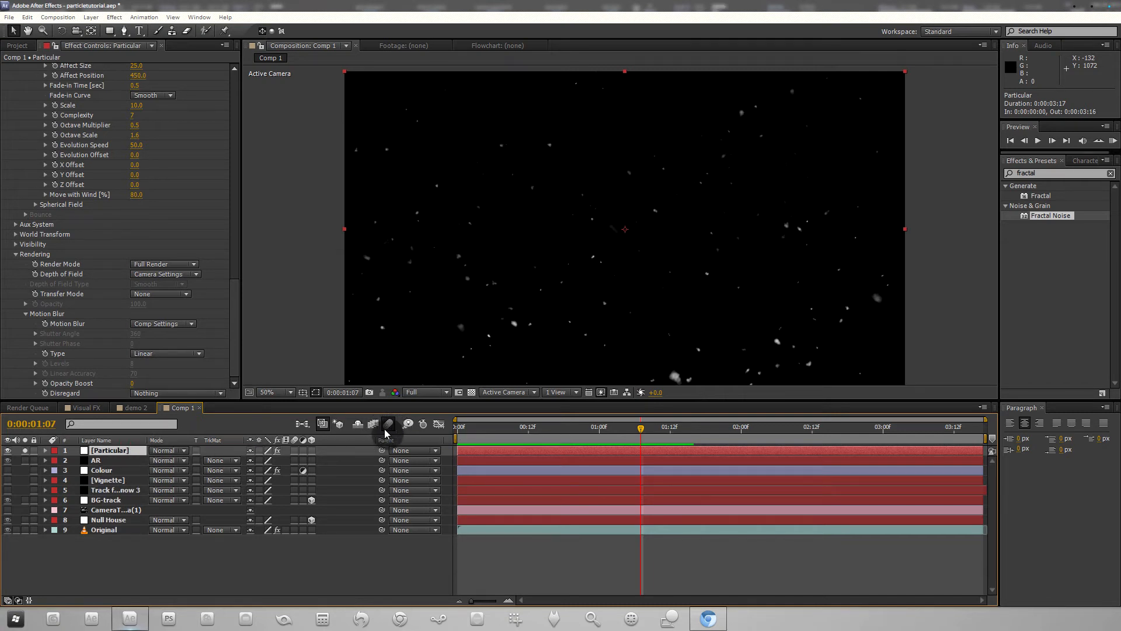
{"action": "left_click", "coordinate": [294, 451]}
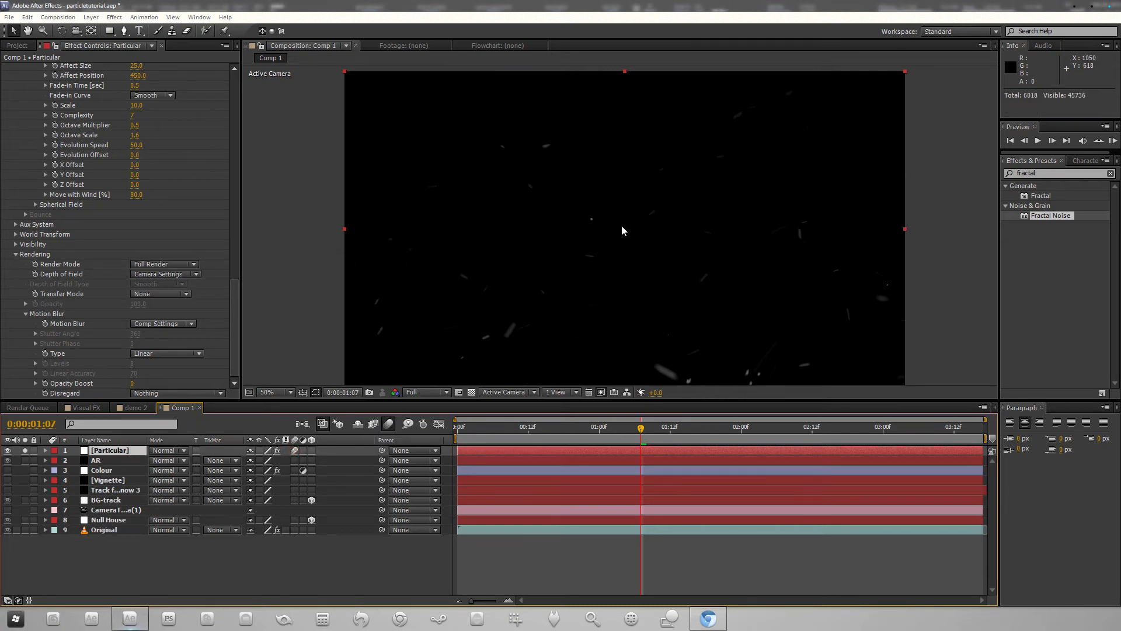
{"action": "left_click", "coordinate": [294, 450]}
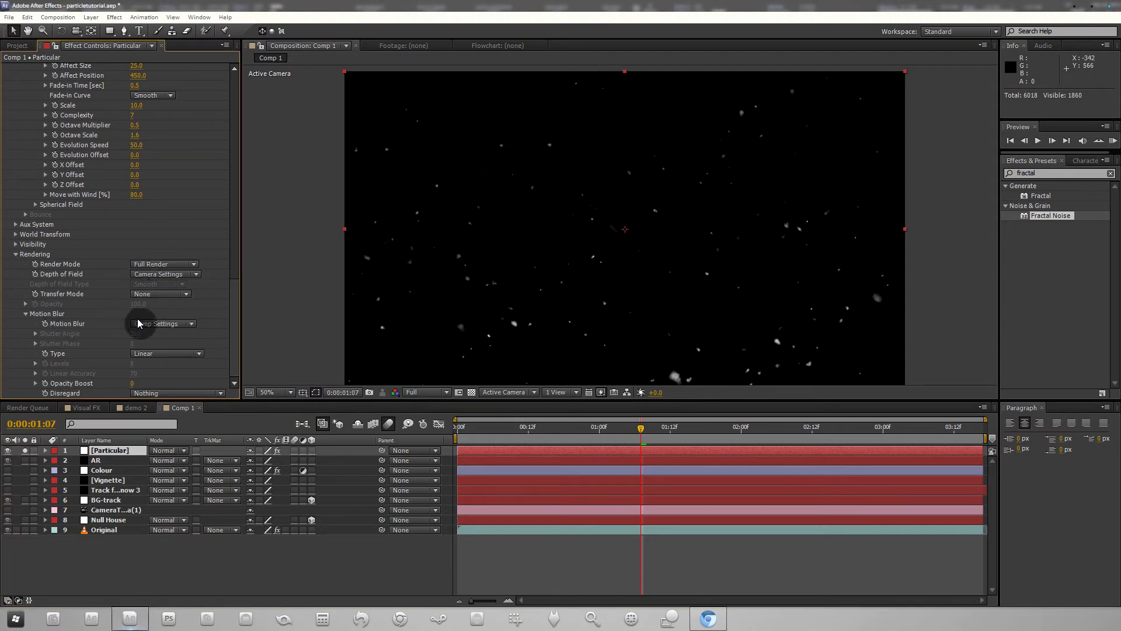
Step: Turn Particular's Motion Blur to On with a Shutter Angle of 163 and a Shutter Phase of 90
{"action": "left_click", "coordinate": [166, 325]}
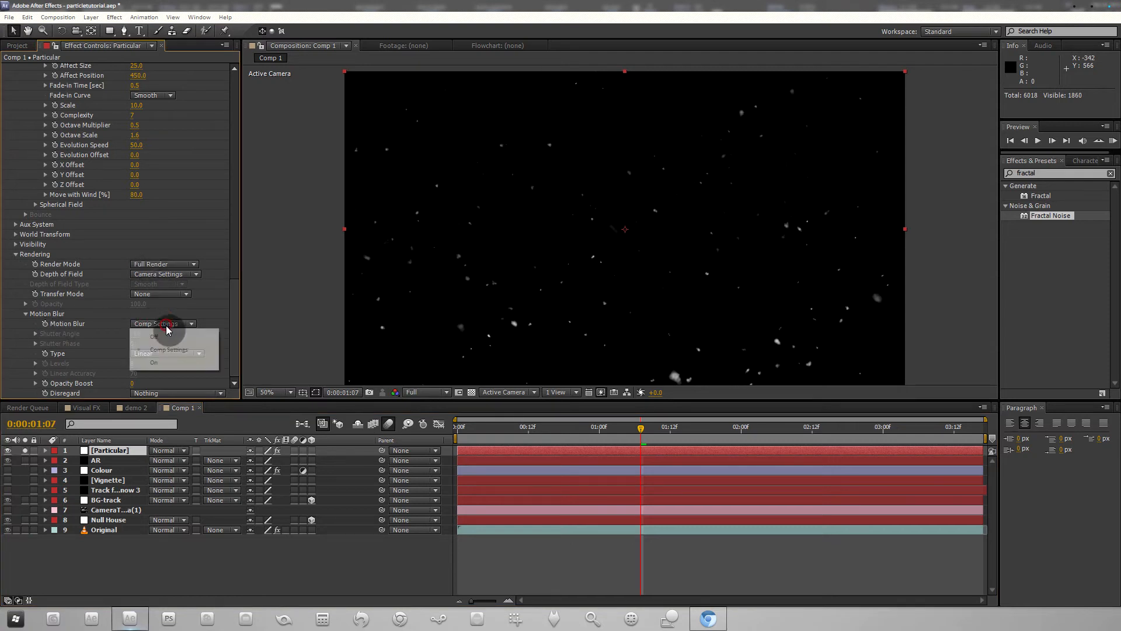
{"action": "left_click", "coordinate": [177, 363]}
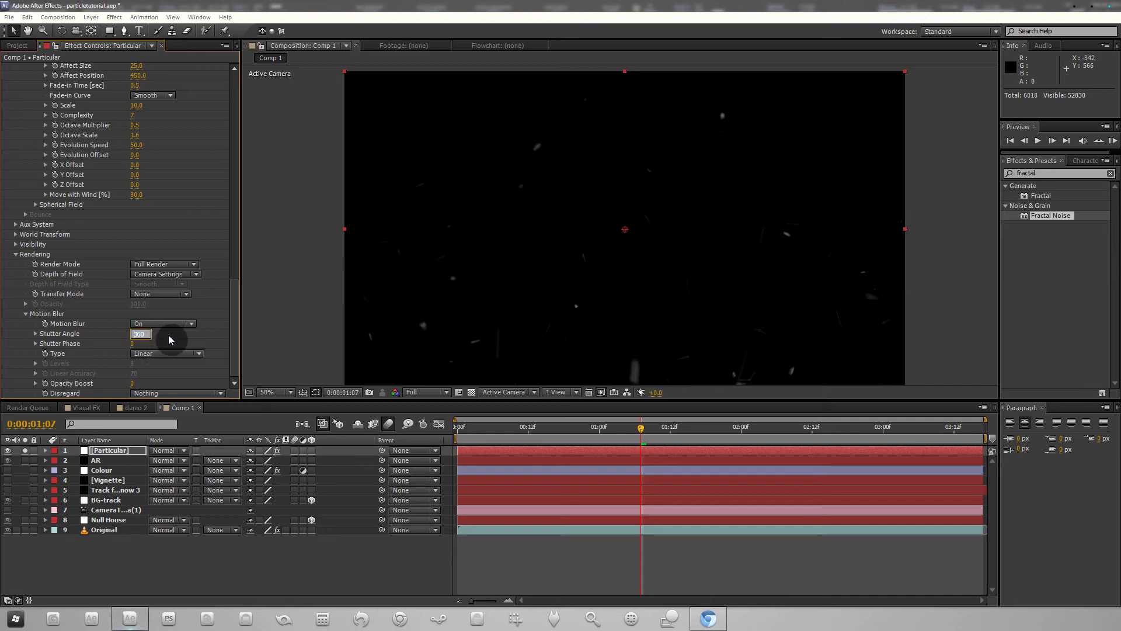
{"action": "type", "text": "163"}
{"action": "key", "text": "Return"}
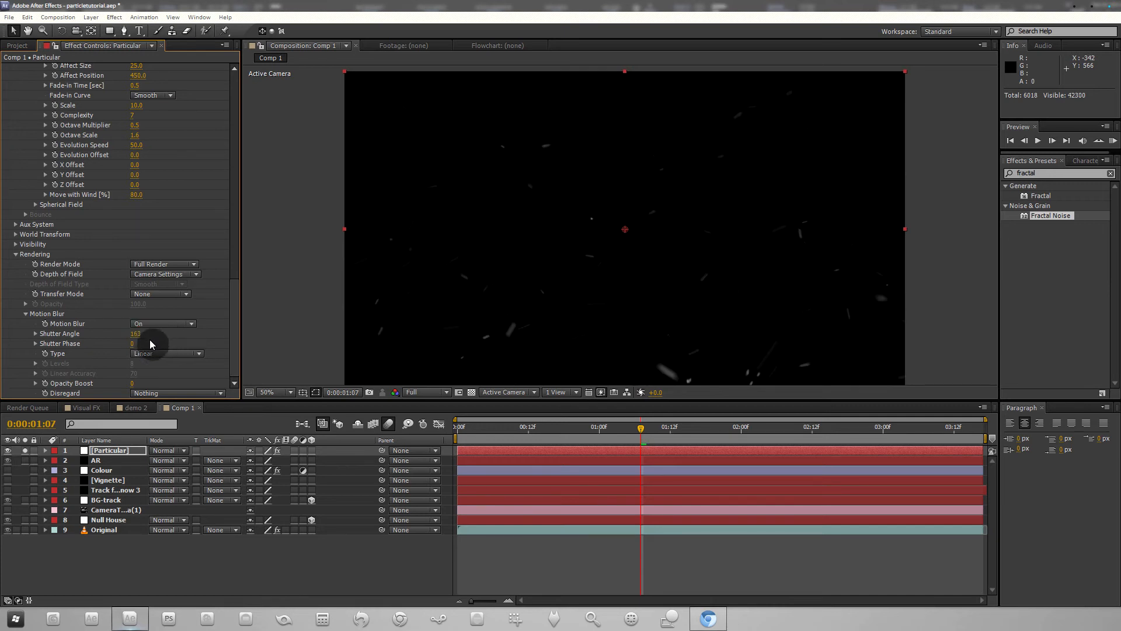
{"action": "left_click", "coordinate": [136, 333]}
{"action": "key", "text": "Return"}
{"action": "key", "text": "Return"}
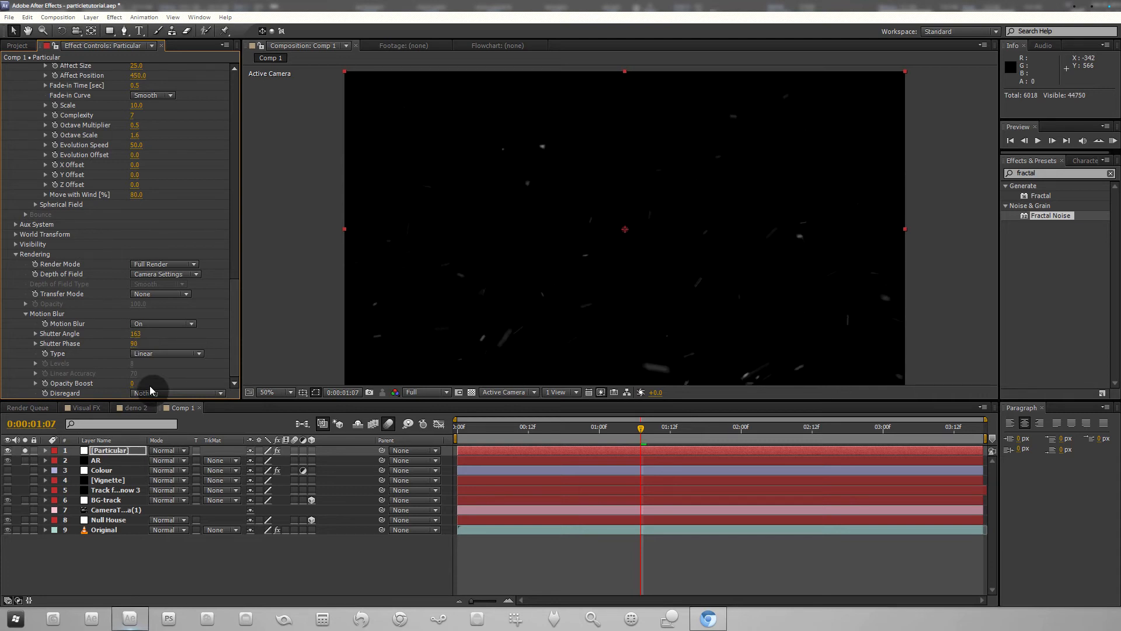
Step: Play a RAM preview of the motion-blurred snow and scrub back to 0:00:01:01
{"action": "left_click", "coordinate": [659, 428]}
{"action": "key", "text": "KP_0"}
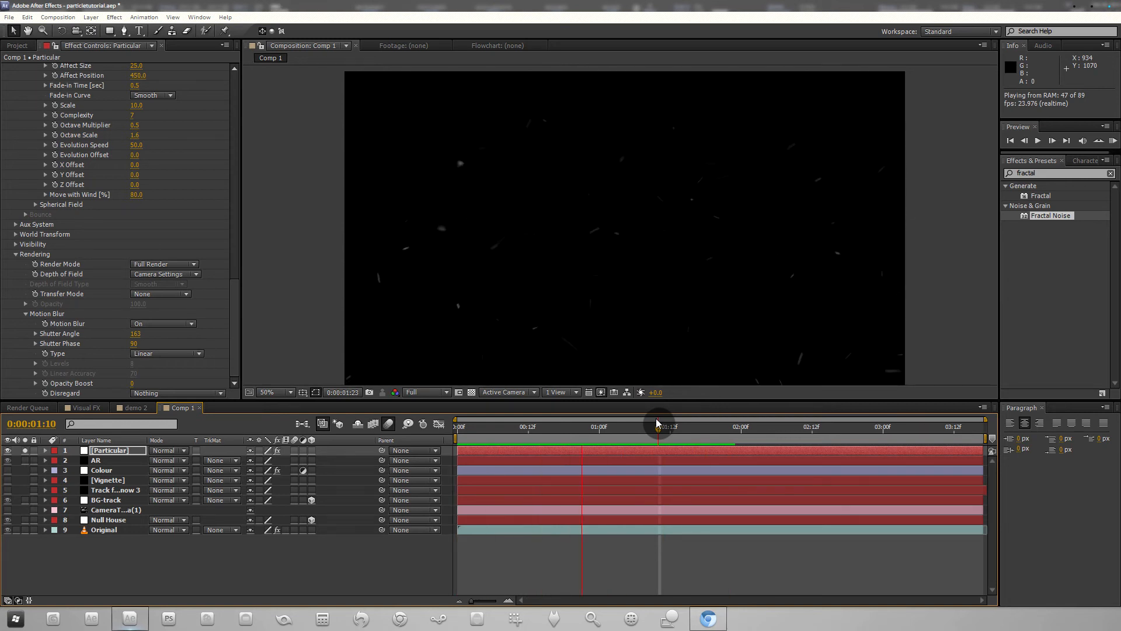
{"action": "key", "text": "space"}
{"action": "left_click_drag", "start_coordinate": [716, 431], "coordinate": [605, 428]}
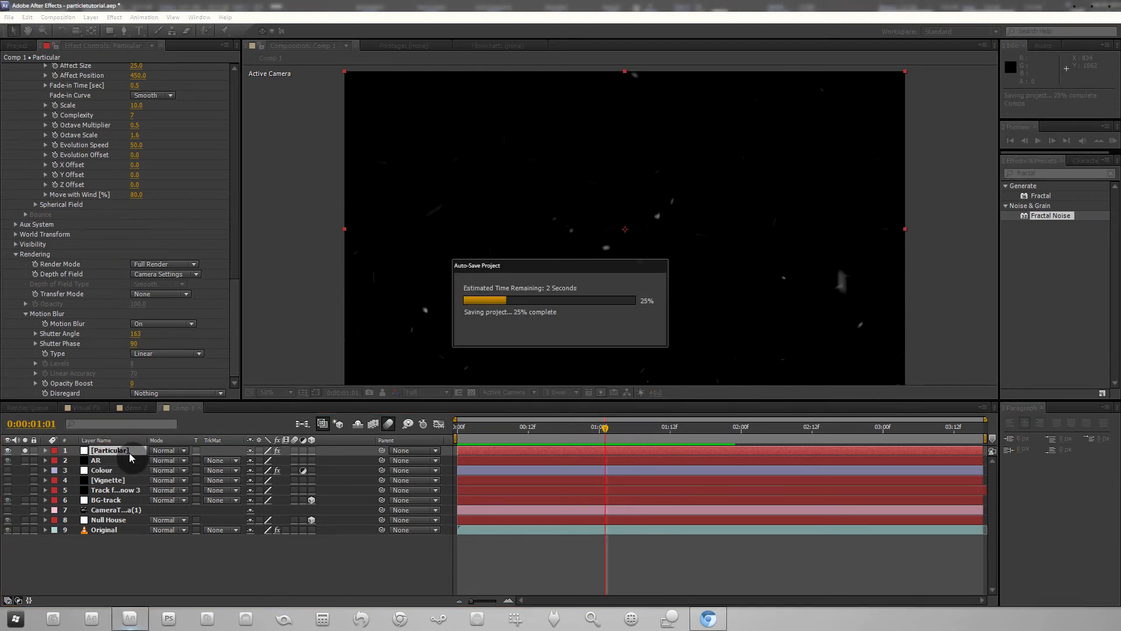
Step: Duplicate the Particular layer and set the duplicate's Motion Blur to Off in its Rendering settings
{"action": "key", "text": "ctrl+d"}
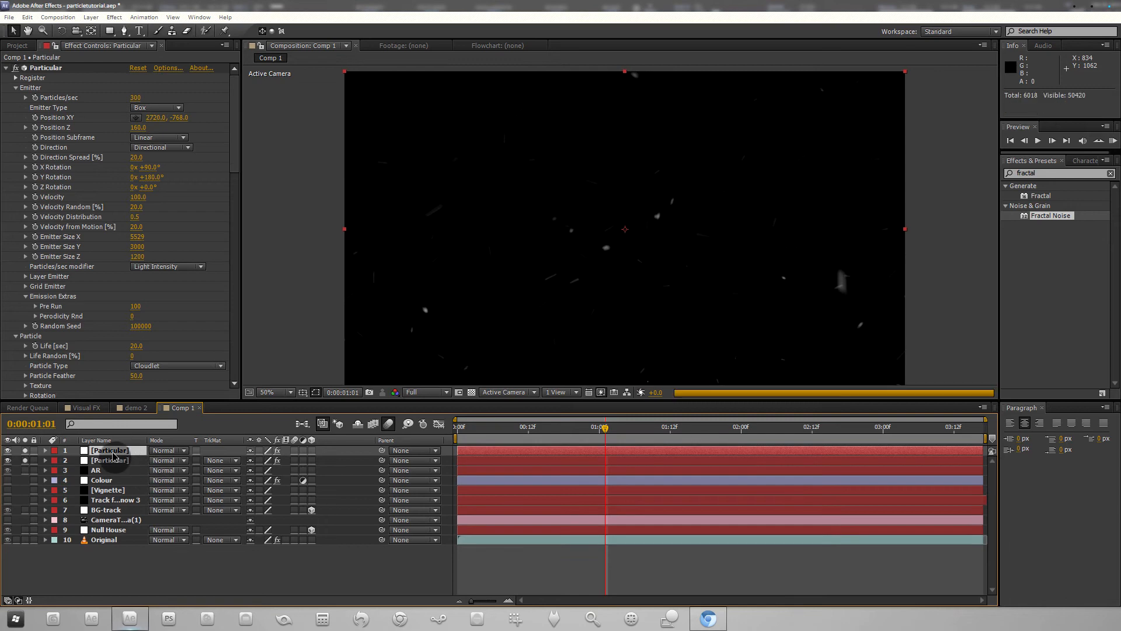
{"action": "left_click", "coordinate": [236, 153]}
{"action": "scroll", "coordinate": [222, 260], "scroll_direction": "down", "scroll_amount": 10}
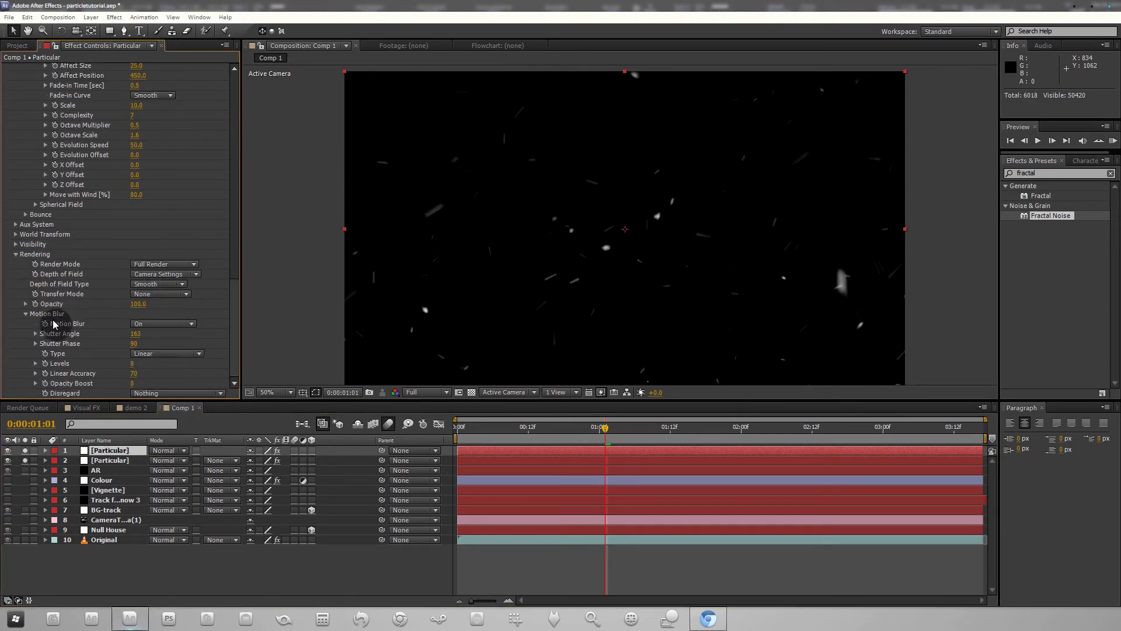
{"action": "left_click", "coordinate": [172, 283]}
{"action": "left_click", "coordinate": [213, 250]}
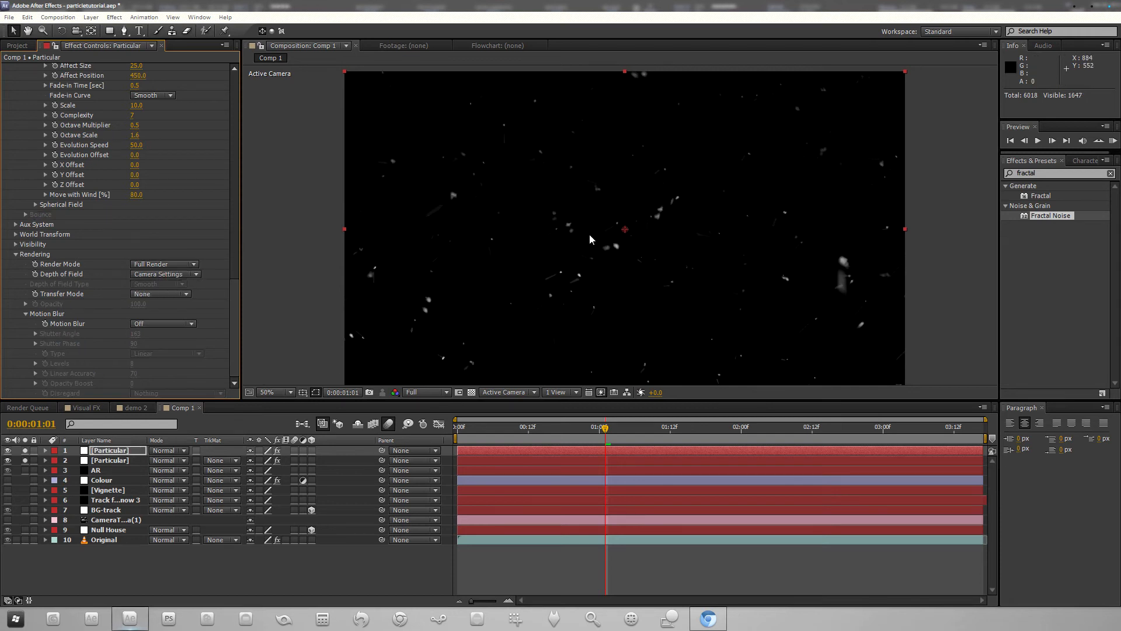
Step: Compare the blurred and unblurred flakes up close at 0:00:01:01 and 0:00:01:09
{"action": "scroll", "coordinate": [590, 233], "scroll_direction": "up", "scroll_amount": 2}
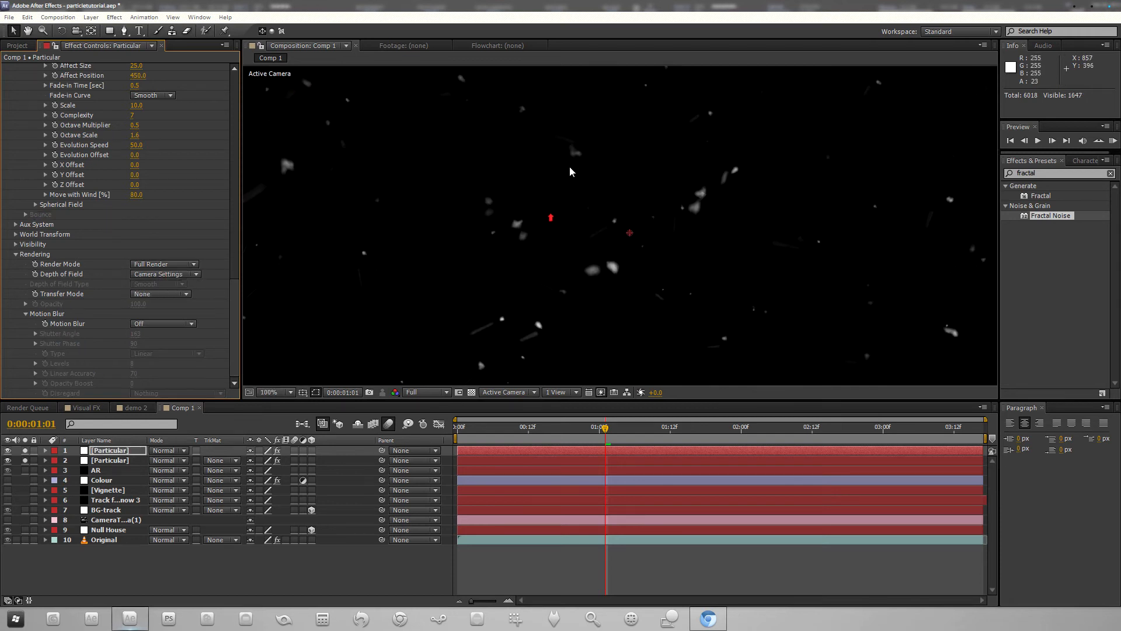
{"action": "scroll", "coordinate": [587, 247], "scroll_direction": "down", "scroll_amount": 2}
{"action": "left_click_drag", "start_coordinate": [606, 427], "coordinate": [656, 428]}
{"action": "scroll", "coordinate": [545, 130], "scroll_direction": "up", "scroll_amount": 2}
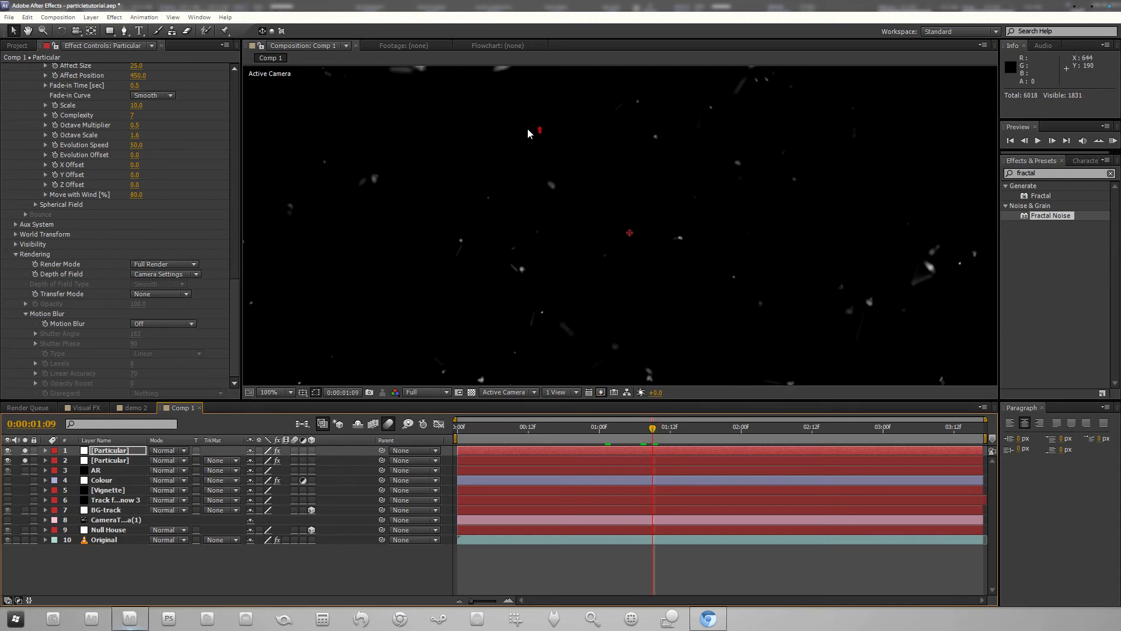
{"action": "scroll", "coordinate": [682, 171], "scroll_direction": "down", "scroll_amount": 2}
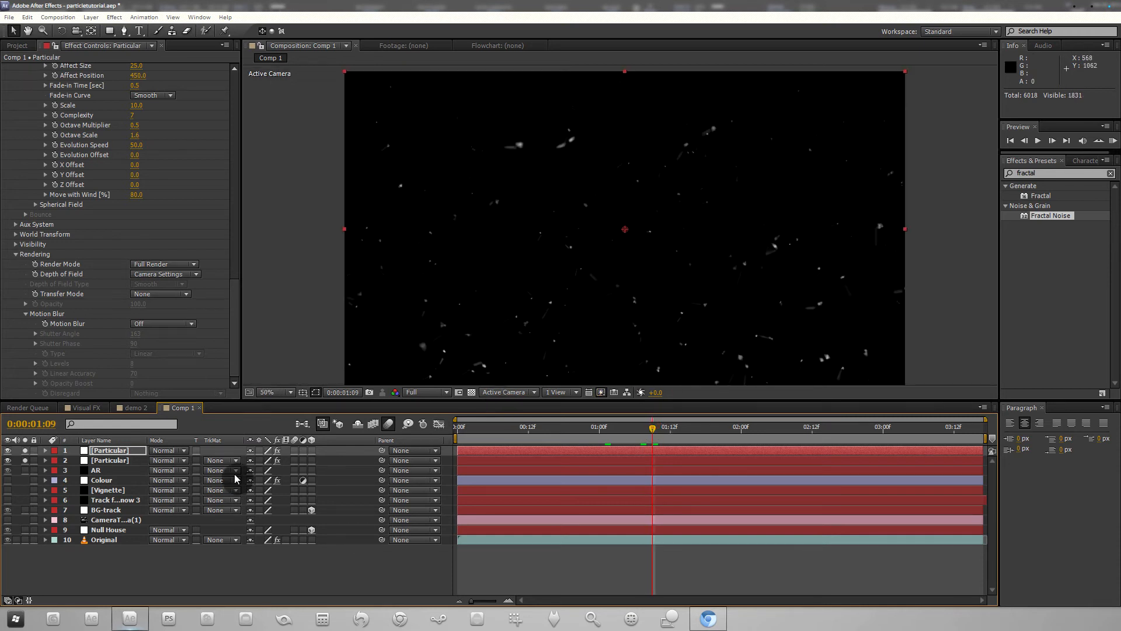
Step: Slide the duplicated Particular layer in time, settle it just before the composition start, and check the snow at 0:00:02:16
{"action": "left_click", "coordinate": [102, 441]}
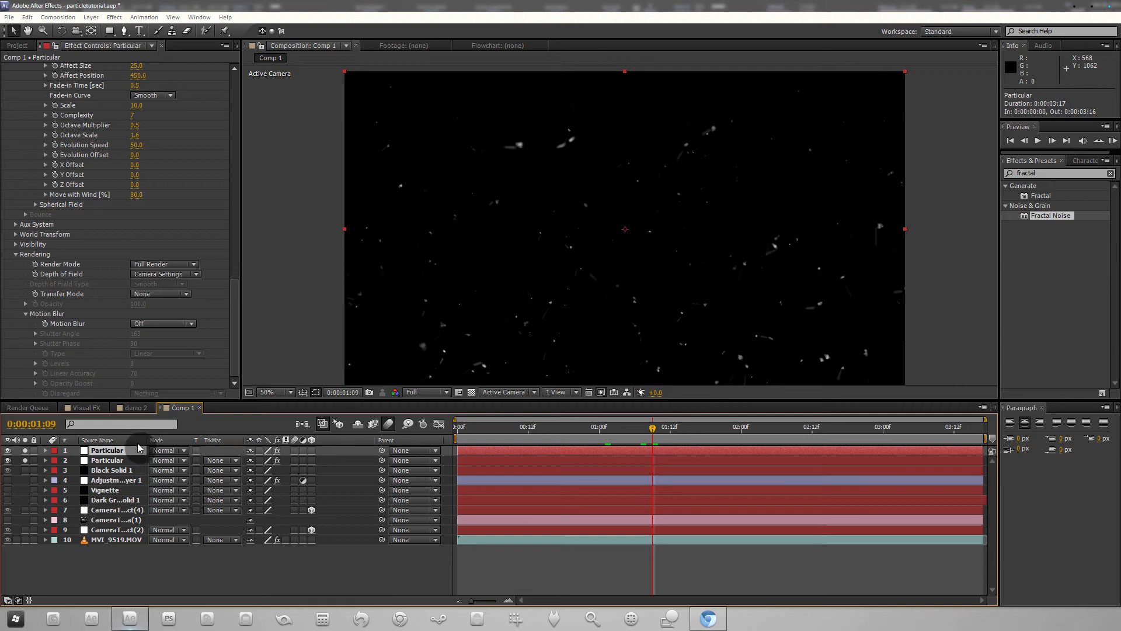
{"action": "left_click", "coordinate": [100, 441]}
{"action": "left_click_drag", "start_coordinate": [545, 454], "coordinate": [320, 459]}
{"action": "left_click_drag", "start_coordinate": [682, 453], "coordinate": [715, 451]}
{"action": "left_click_drag", "start_coordinate": [788, 450], "coordinate": [992, 443]}
{"action": "left_click", "coordinate": [835, 426]}
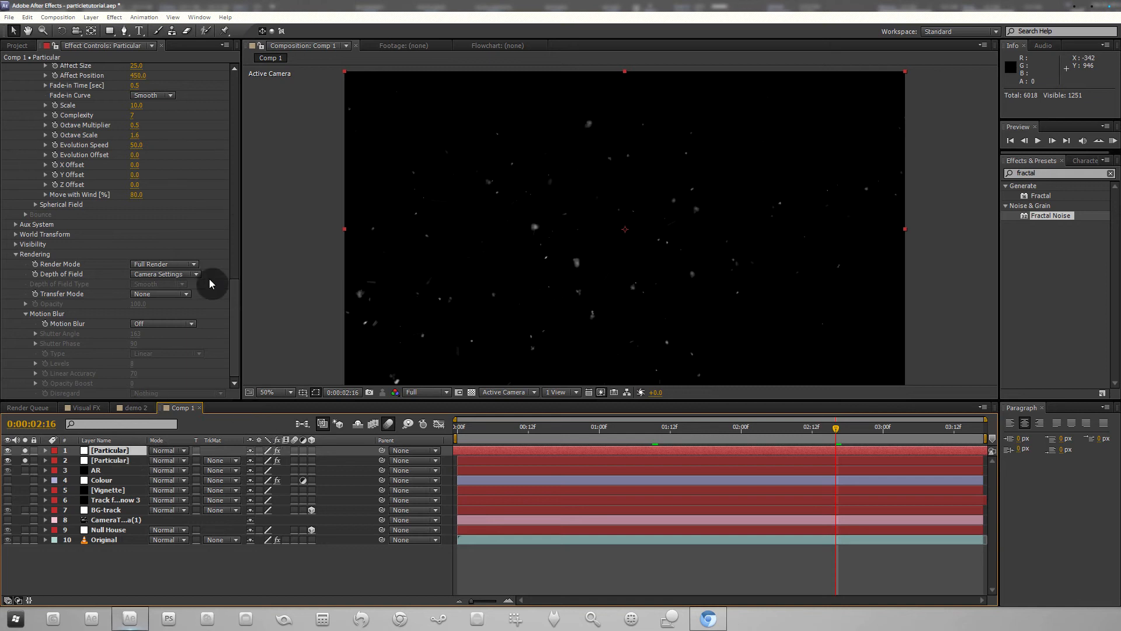
Step: Set the duplicate's Motion Blur to Comp Settings, enable its layer motion blur switch, and scrub to 0:00:00:22
{"action": "left_click", "coordinate": [158, 326]}
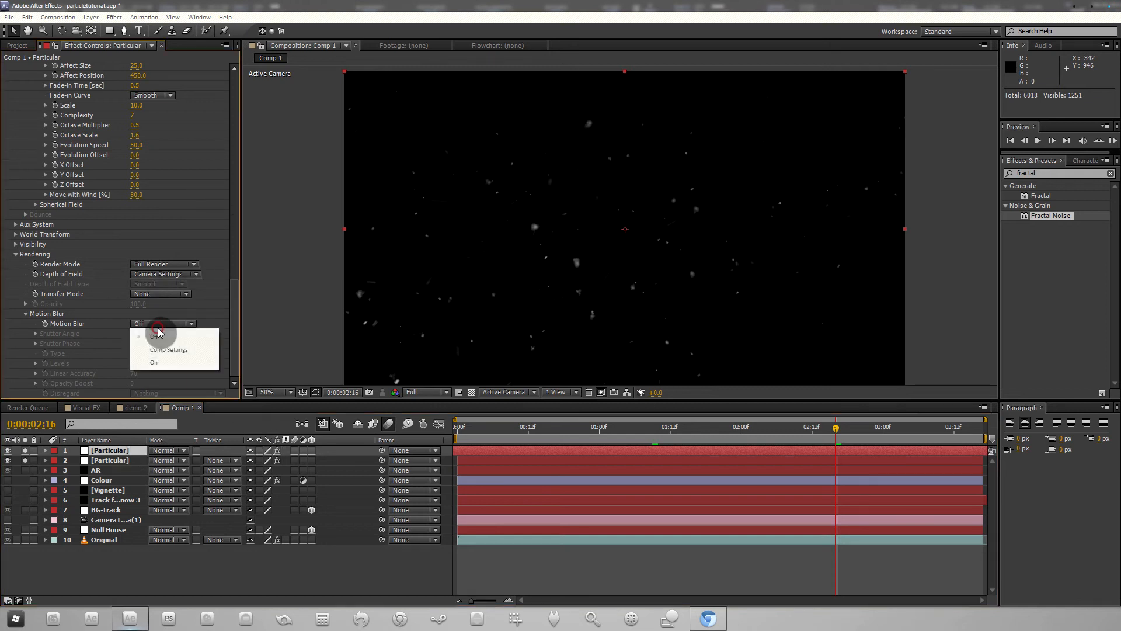
{"action": "left_click", "coordinate": [168, 349]}
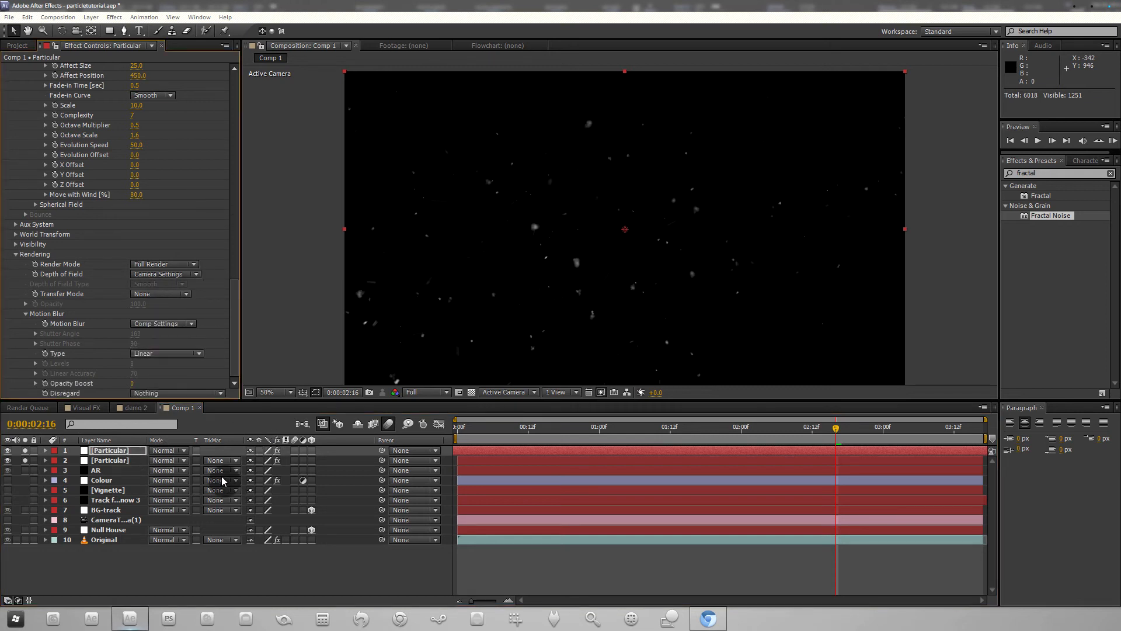
{"action": "left_click", "coordinate": [295, 451]}
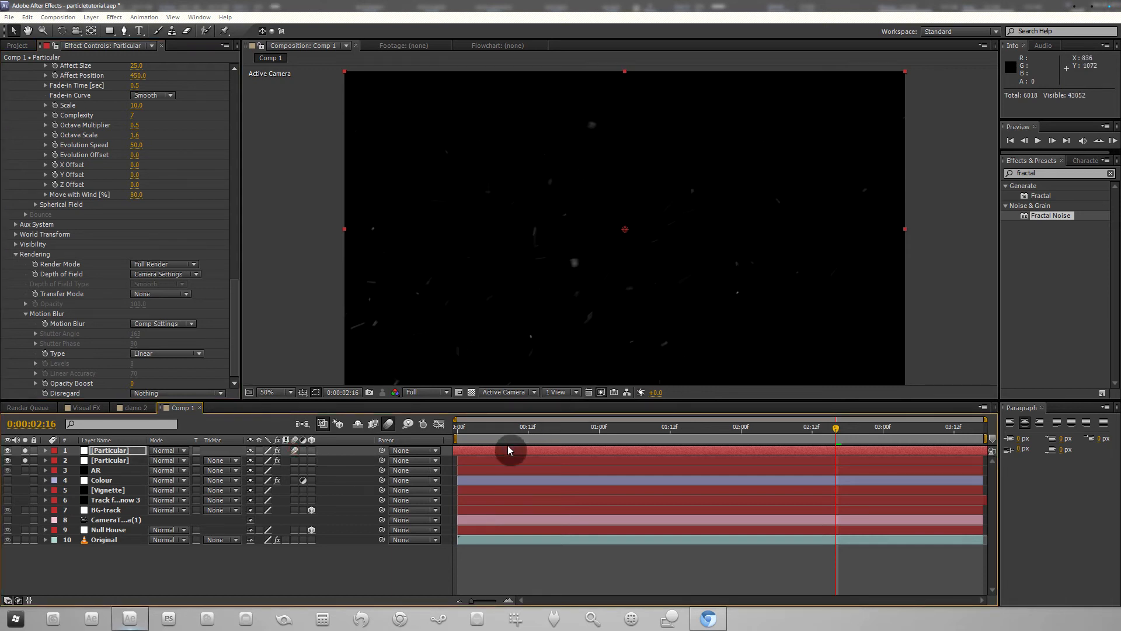
{"action": "left_click_drag", "start_coordinate": [510, 429], "coordinate": [590, 433]}
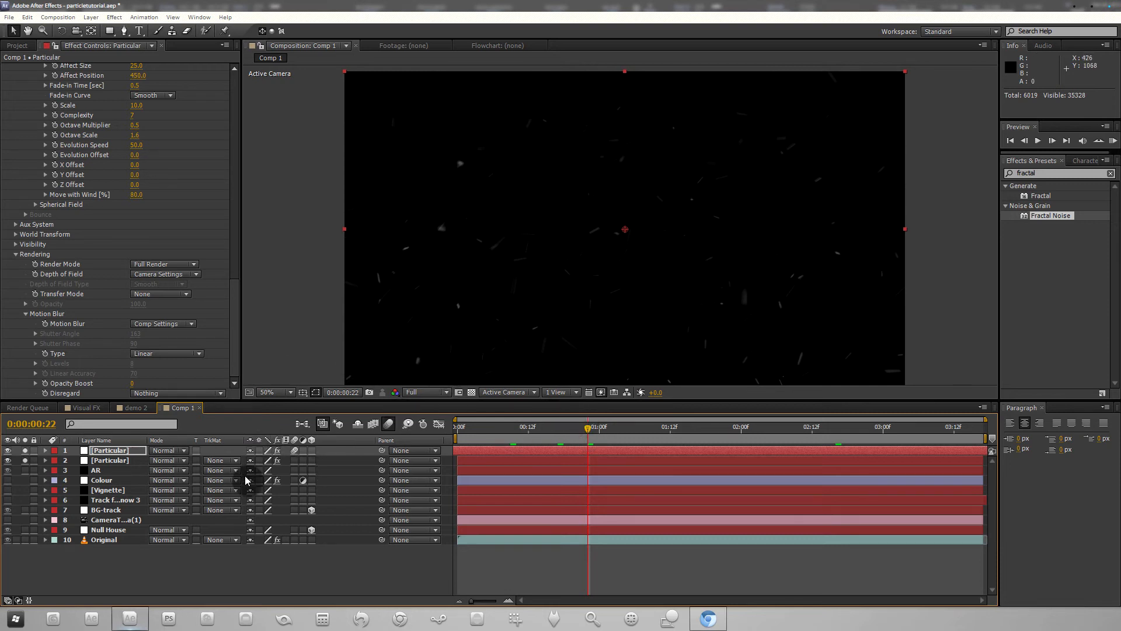
Step: Examine the snow at several frames of the finished footage in demo 2 and return to Comp 1
{"action": "left_click", "coordinate": [137, 408]}
{"action": "left_click", "coordinate": [556, 423]}
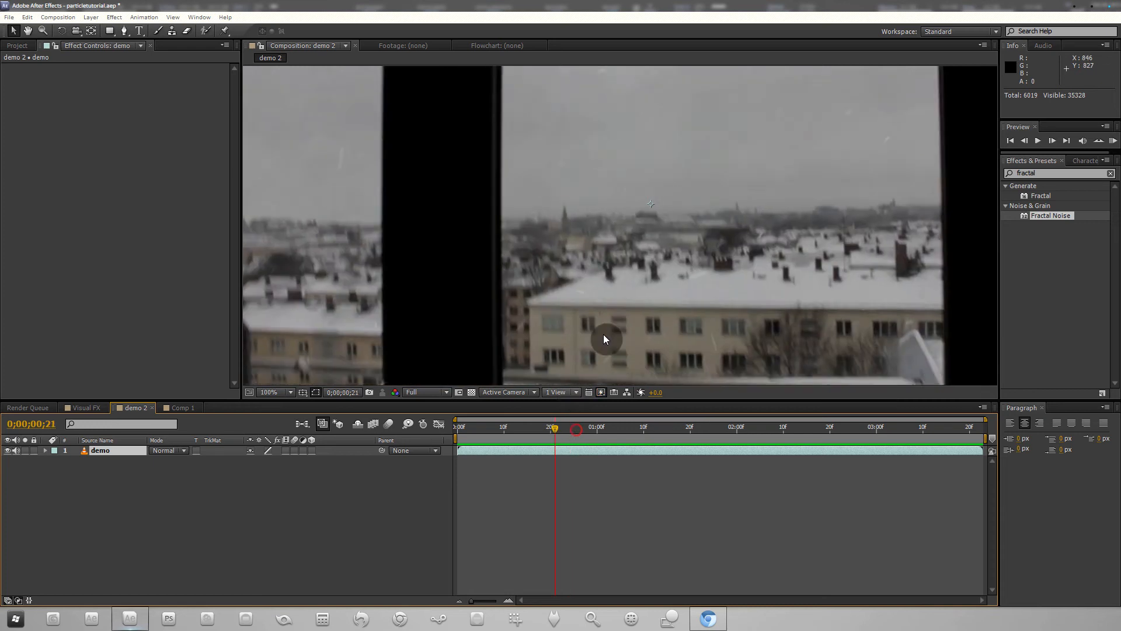
{"action": "left_click", "coordinate": [582, 429]}
{"action": "left_click_drag", "start_coordinate": [635, 429], "coordinate": [612, 427]}
{"action": "left_click", "coordinate": [177, 408]}
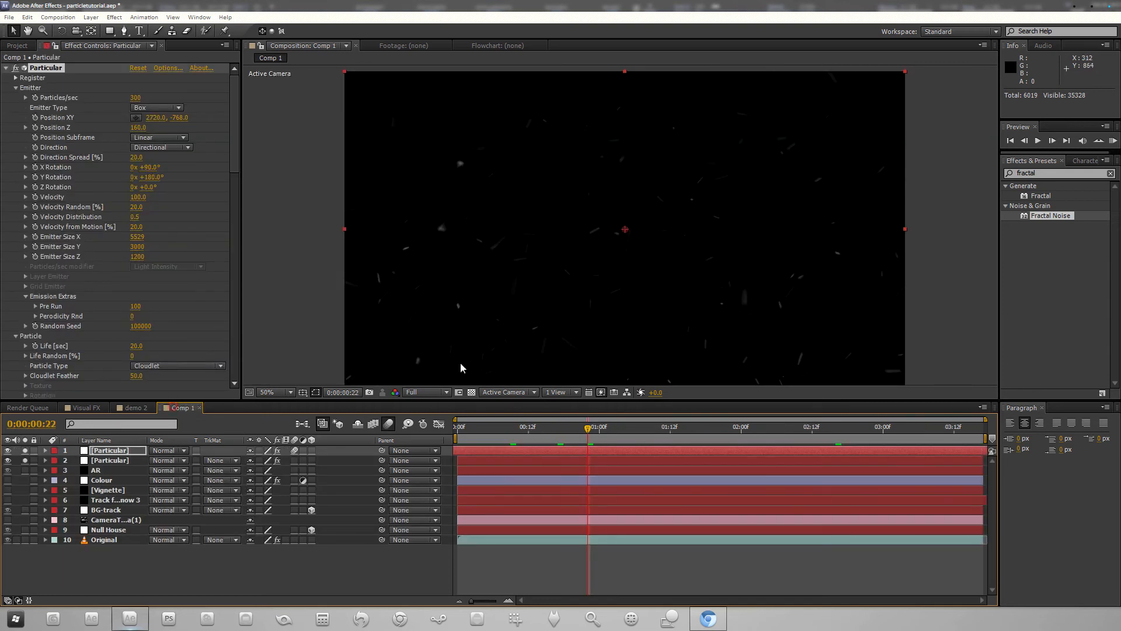
Step: Set the emitter's Position Z to 2500 on both Particular layers, starting with the duplicate
{"action": "scroll", "coordinate": [440, 278], "scroll_direction": "down", "scroll_amount": 1}
{"action": "scroll", "coordinate": [440, 278], "scroll_direction": "up", "scroll_amount": 1}
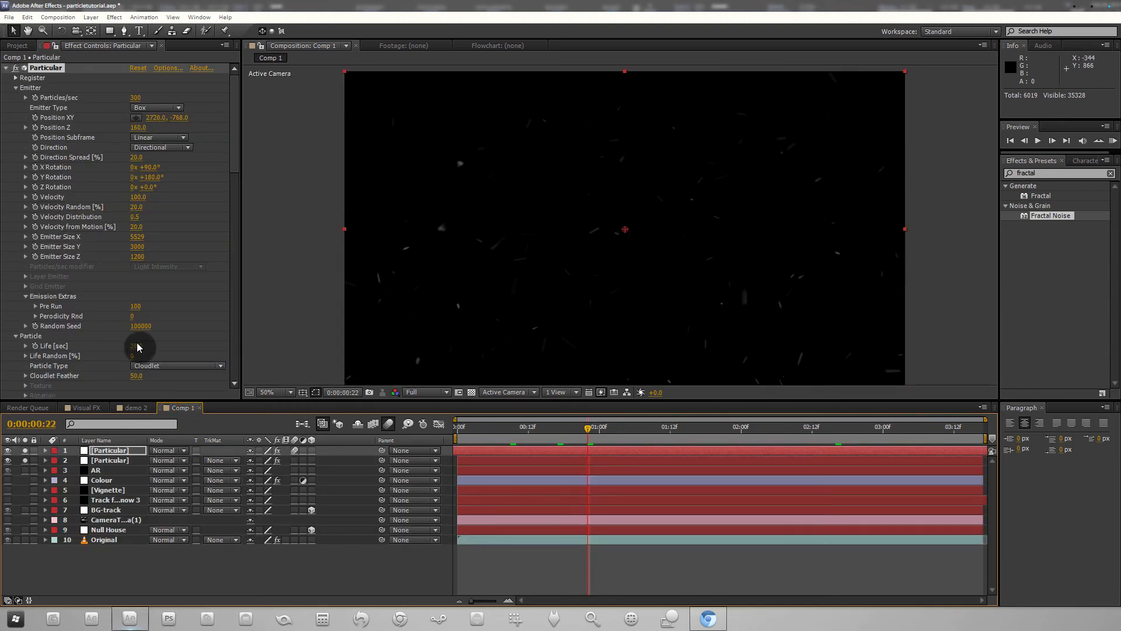
{"action": "left_click", "coordinate": [138, 127]}
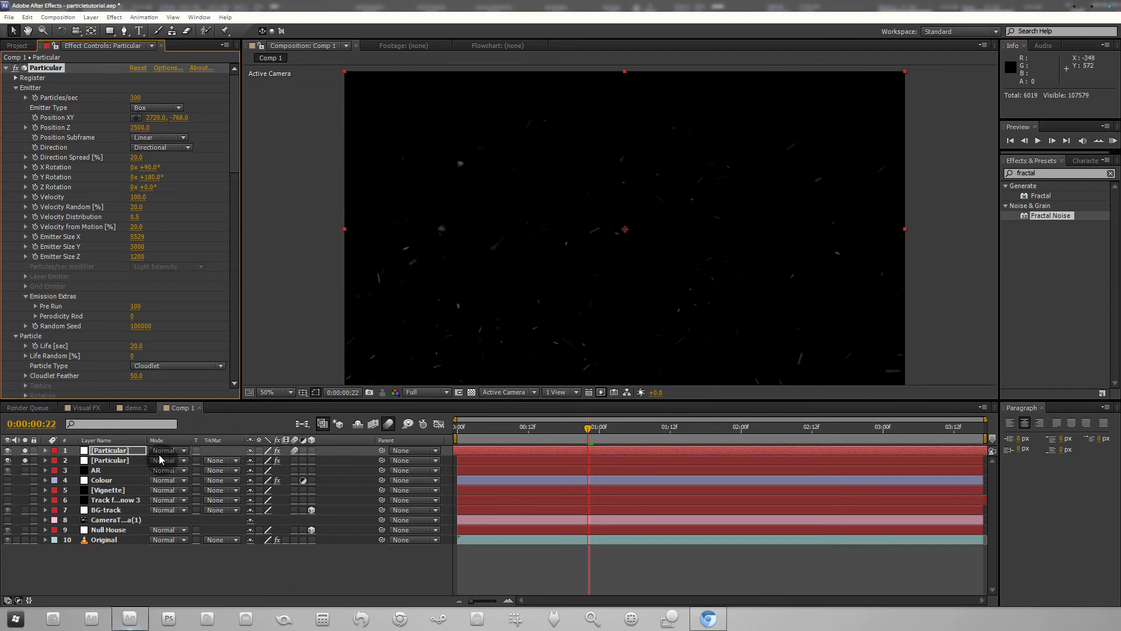
{"action": "left_click", "coordinate": [110, 460]}
{"action": "left_click", "coordinate": [137, 127]}
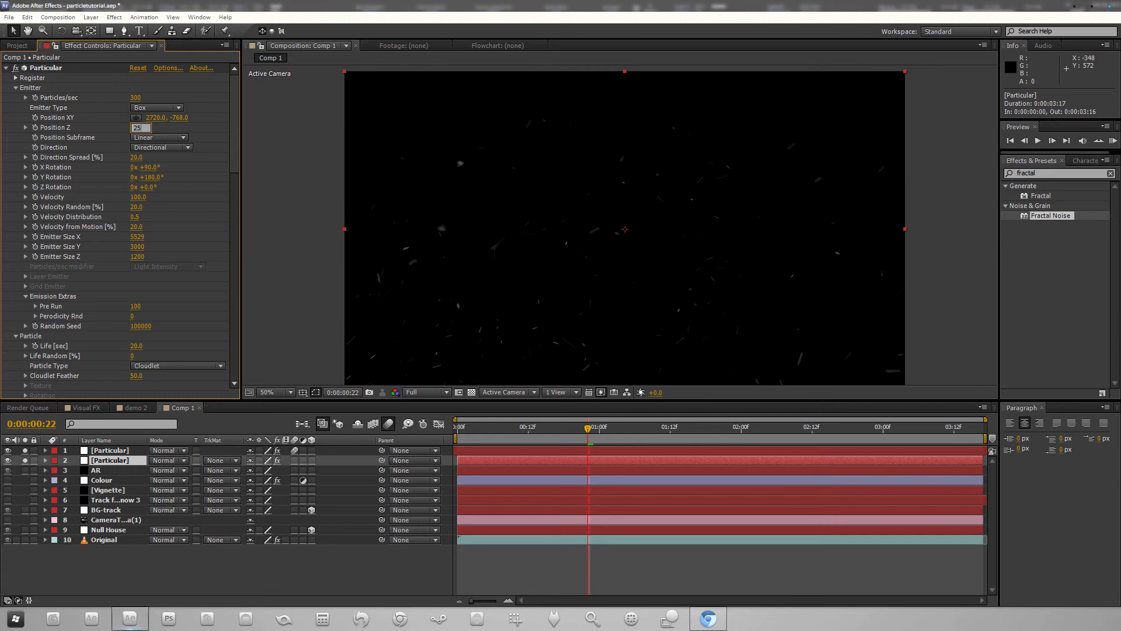
{"action": "type", "text": "2500"}
{"action": "key", "text": "Return"}
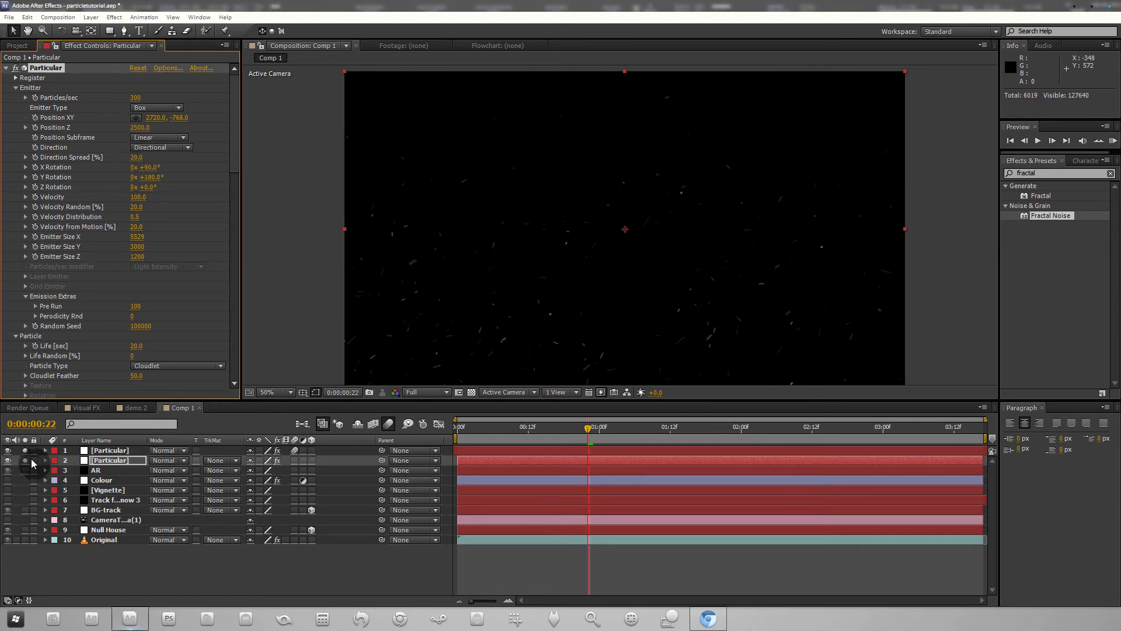
Step: Take both Particular layers out of solo and make the tracked camera layer active
{"action": "left_click_drag", "start_coordinate": [25, 450], "coordinate": [25, 460]}
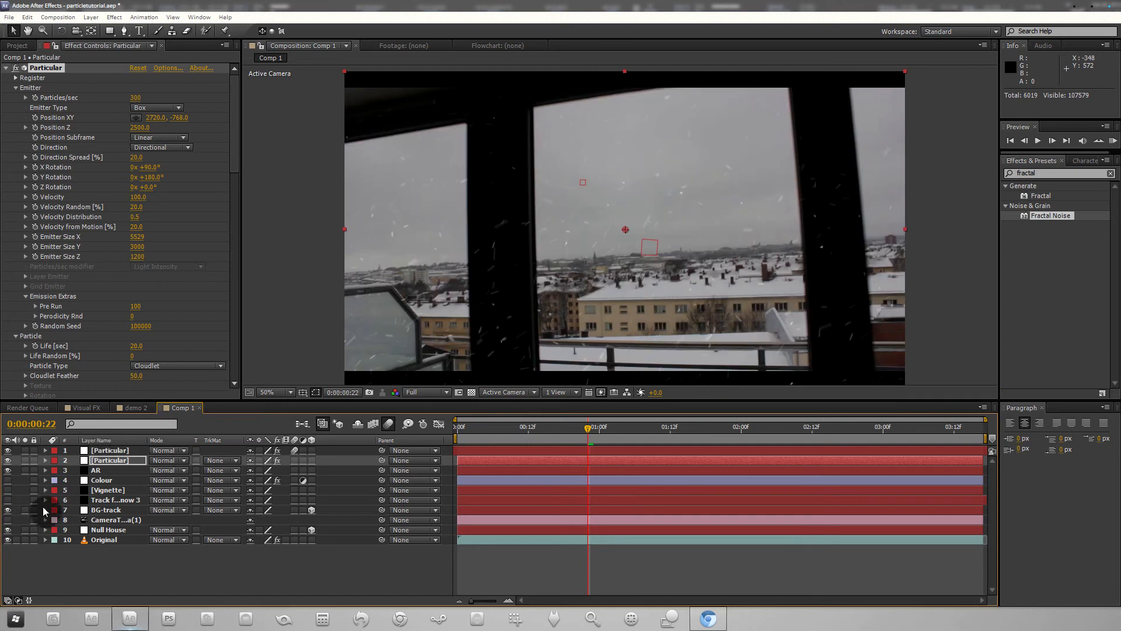
{"action": "left_click", "coordinate": [9, 520]}
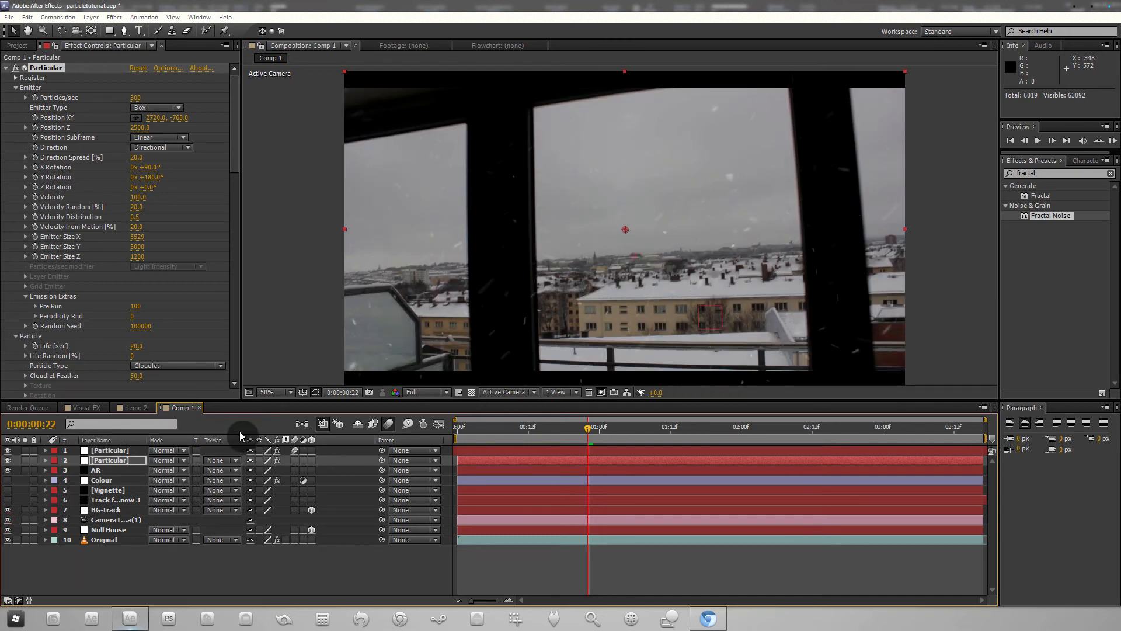
Step: Move both Particular layers directly below the Track for Snow 3 layer in the layer stack
{"action": "left_click", "coordinate": [124, 451]}
{"action": "left_click_drag", "start_coordinate": [114, 452], "coordinate": [124, 505]}
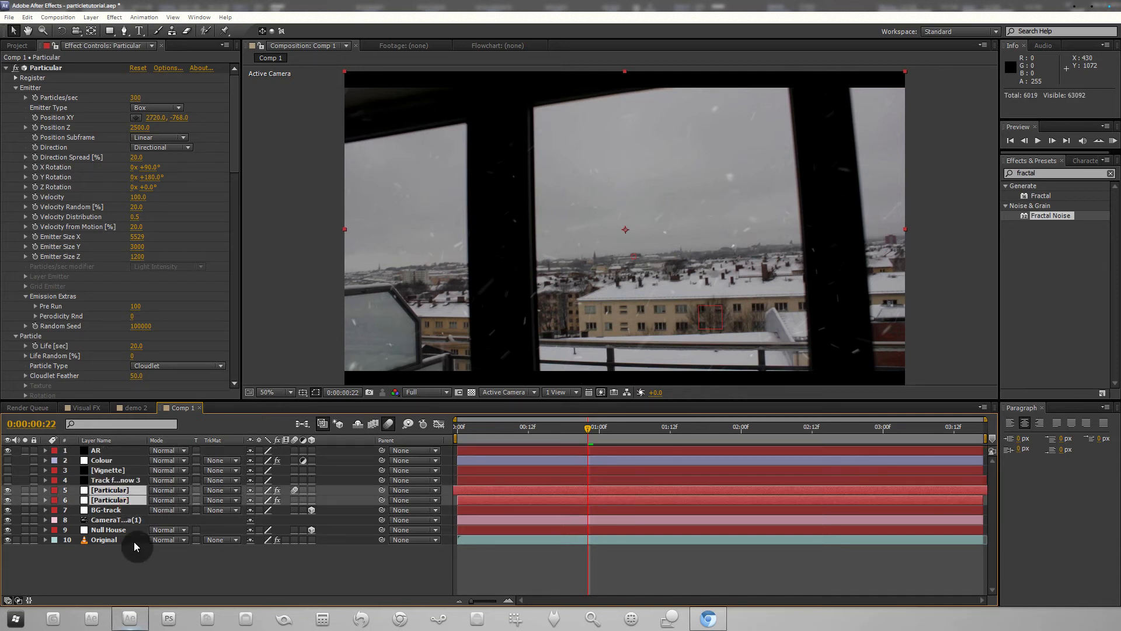
{"action": "left_click", "coordinate": [100, 574]}
Step: Make the Track for Snow 3 layer visible and check its window masks at 0:00:00:12 and 0:00:00:06
{"action": "left_click", "coordinate": [114, 480]}
{"action": "left_click", "coordinate": [7, 480]}
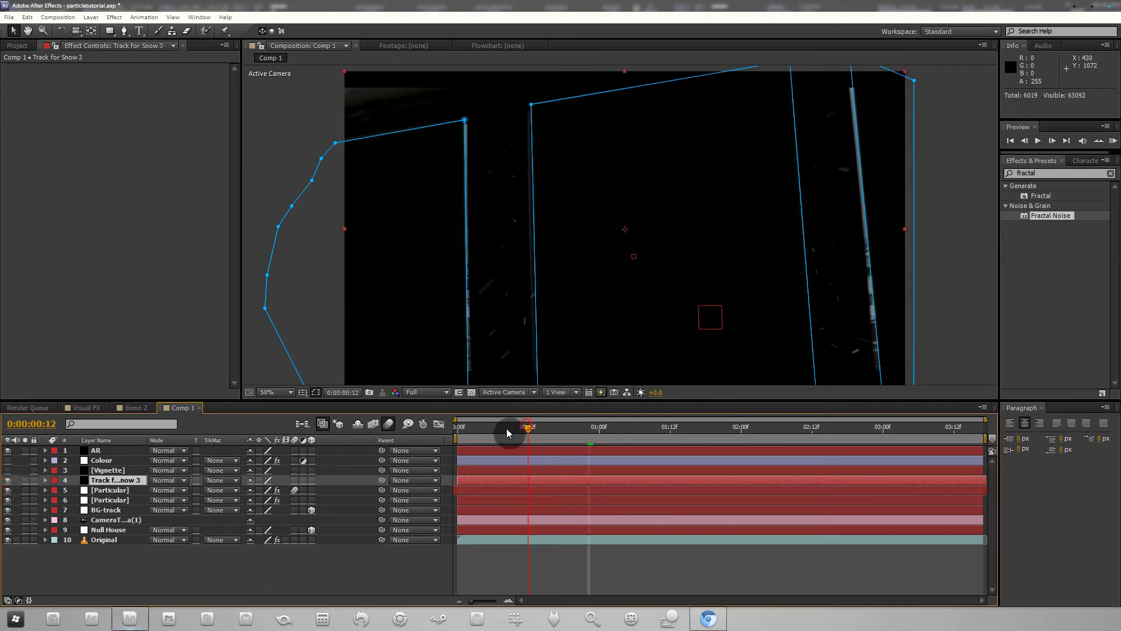
{"action": "left_click", "coordinate": [489, 429]}
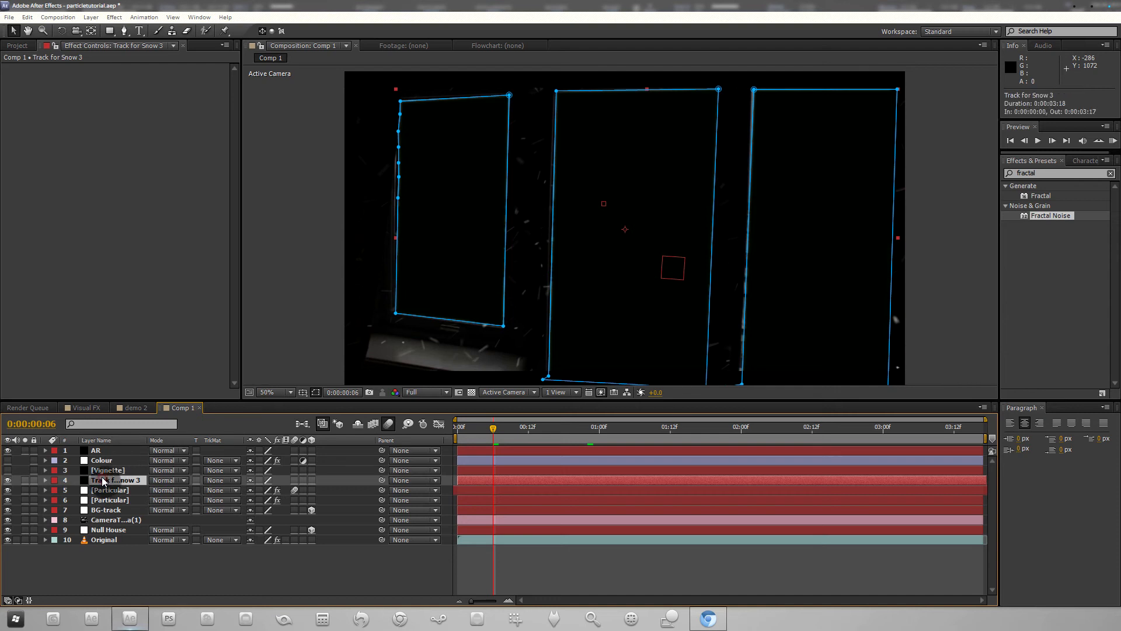
Step: Inspect the mask properties and Mask Path keyframes of the Track for Snow 3 layer, and collapse them again
{"action": "key", "text": "m"}
{"action": "key", "text": "m"}
{"action": "left_click", "coordinate": [118, 500]}
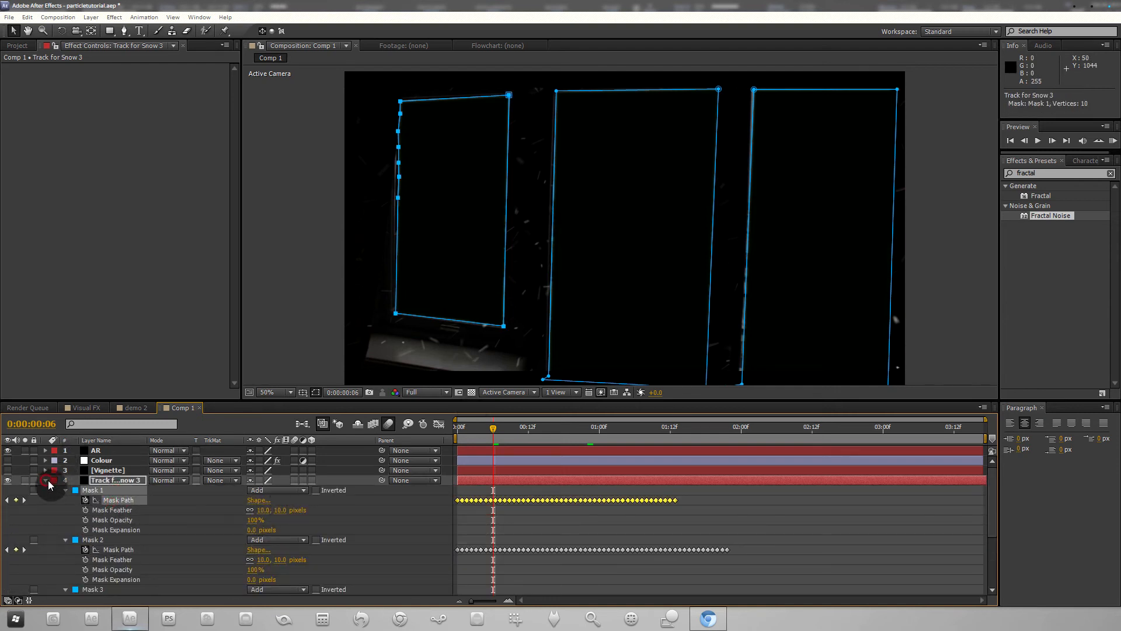
{"action": "left_click", "coordinate": [46, 480]}
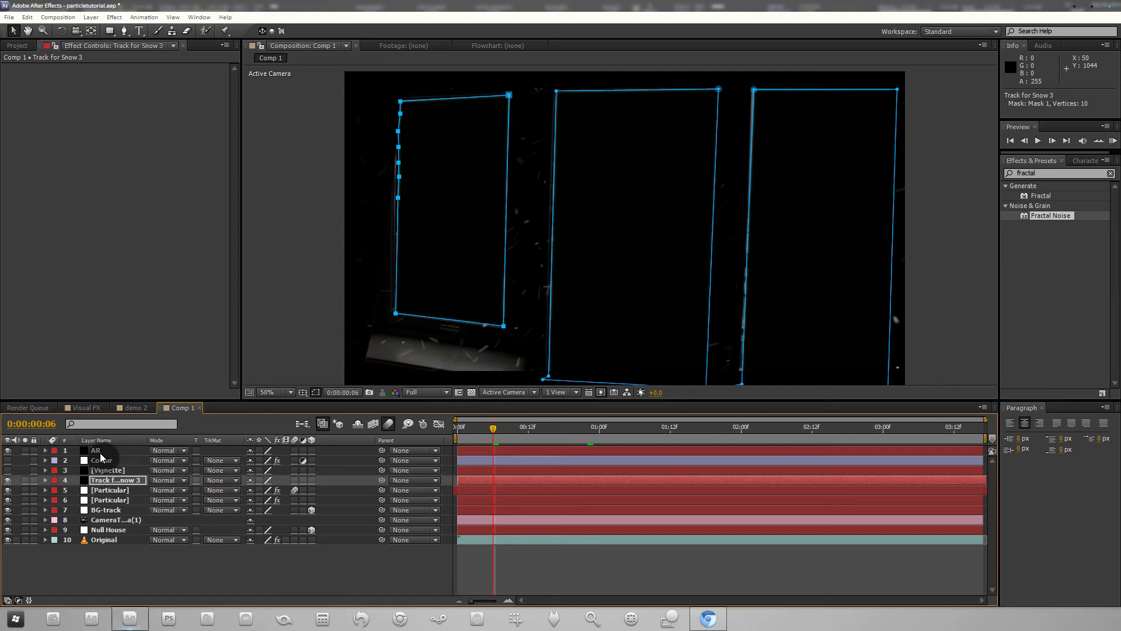
Step: Move the Track for Snow 3 layer between the two Particular layers and make it the lower Particular layer's alpha matte
{"action": "left_click", "coordinate": [102, 479]}
{"action": "left_click_drag", "start_coordinate": [105, 484], "coordinate": [130, 503]}
{"action": "left_click", "coordinate": [110, 500]}
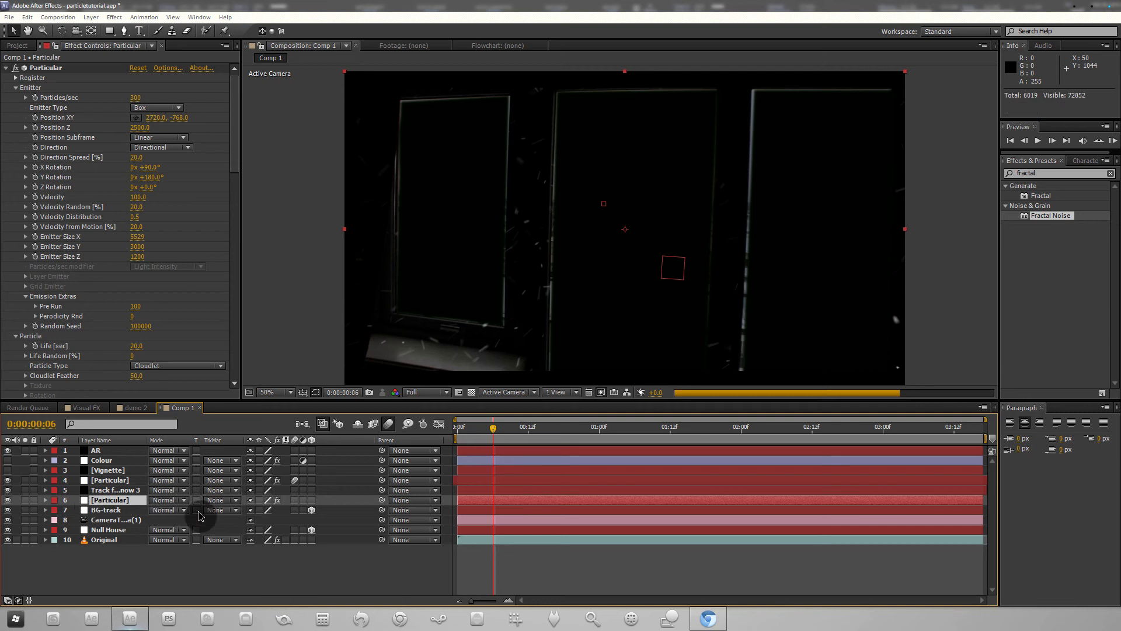
{"action": "left_click", "coordinate": [227, 502]}
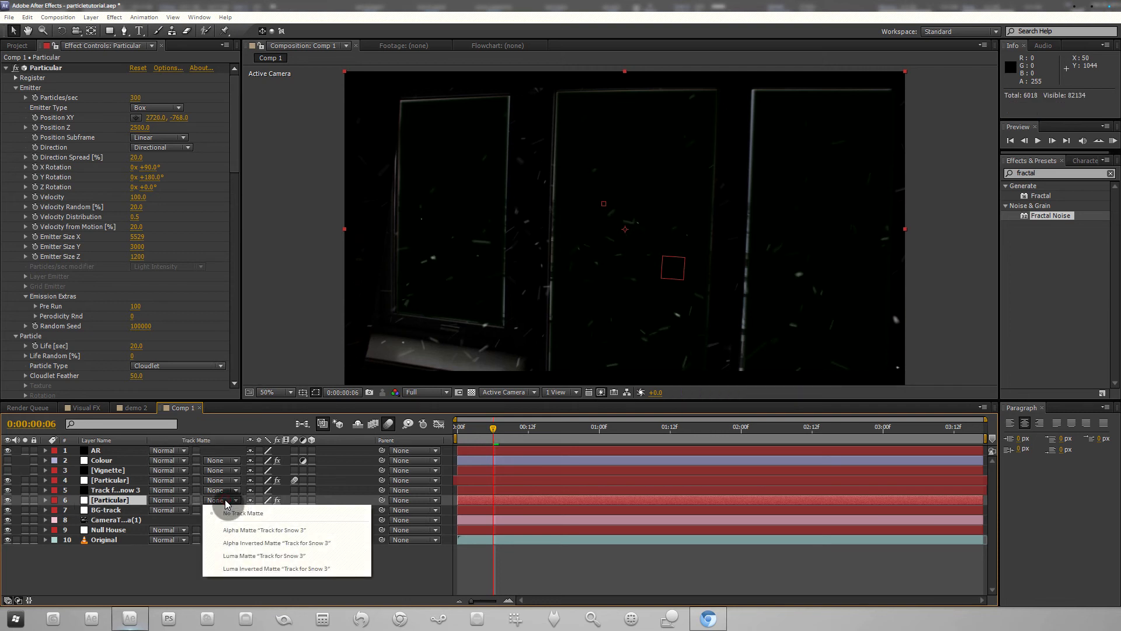
{"action": "left_click", "coordinate": [226, 533]}
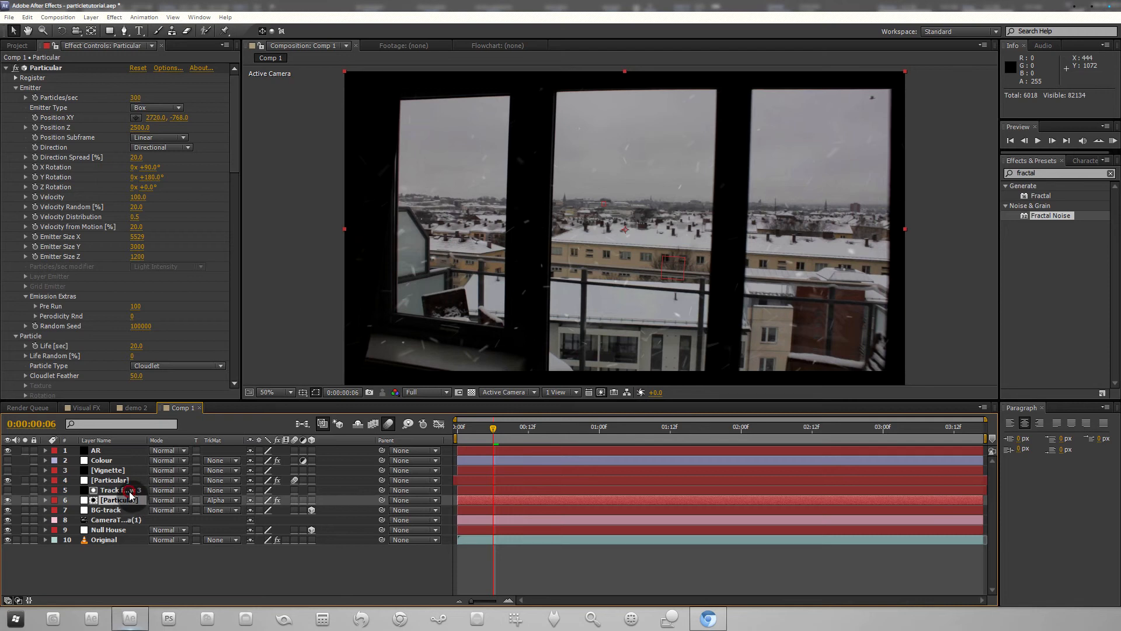
Step: Duplicate the Track for Snow 3 layer, place the copy above the upper Particular layer and set it as that layer's alpha matte
{"action": "left_click", "coordinate": [120, 490]}
{"action": "key", "text": "ctrl+d"}
{"action": "left_click_drag", "start_coordinate": [121, 491], "coordinate": [123, 475]}
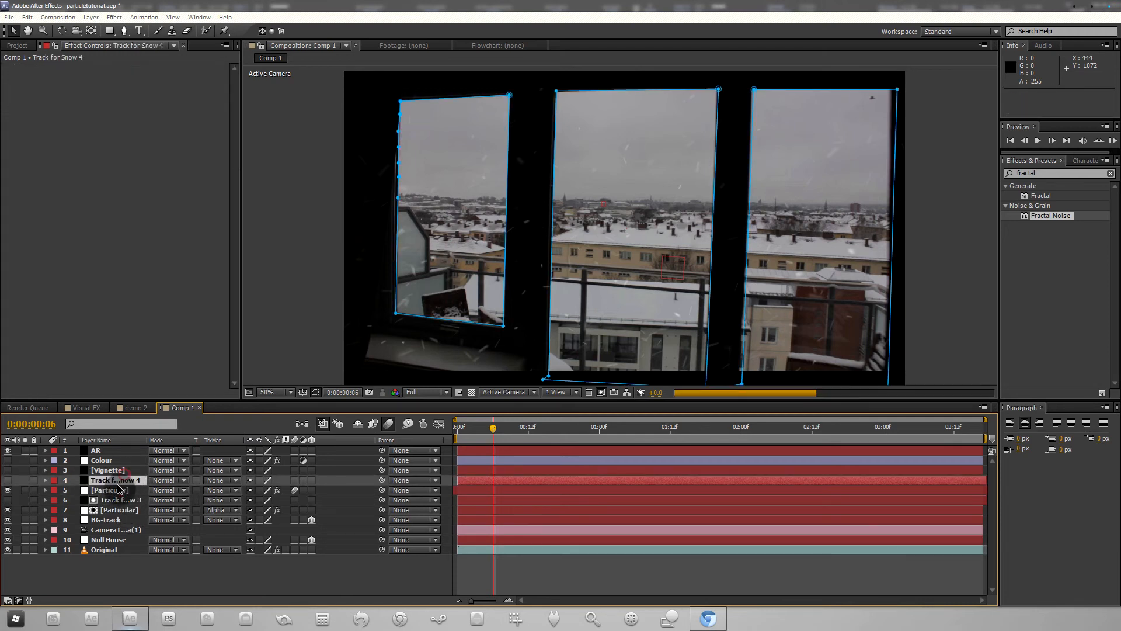
{"action": "left_click", "coordinate": [119, 490]}
{"action": "left_click", "coordinate": [212, 491]}
{"action": "left_click", "coordinate": [230, 519]}
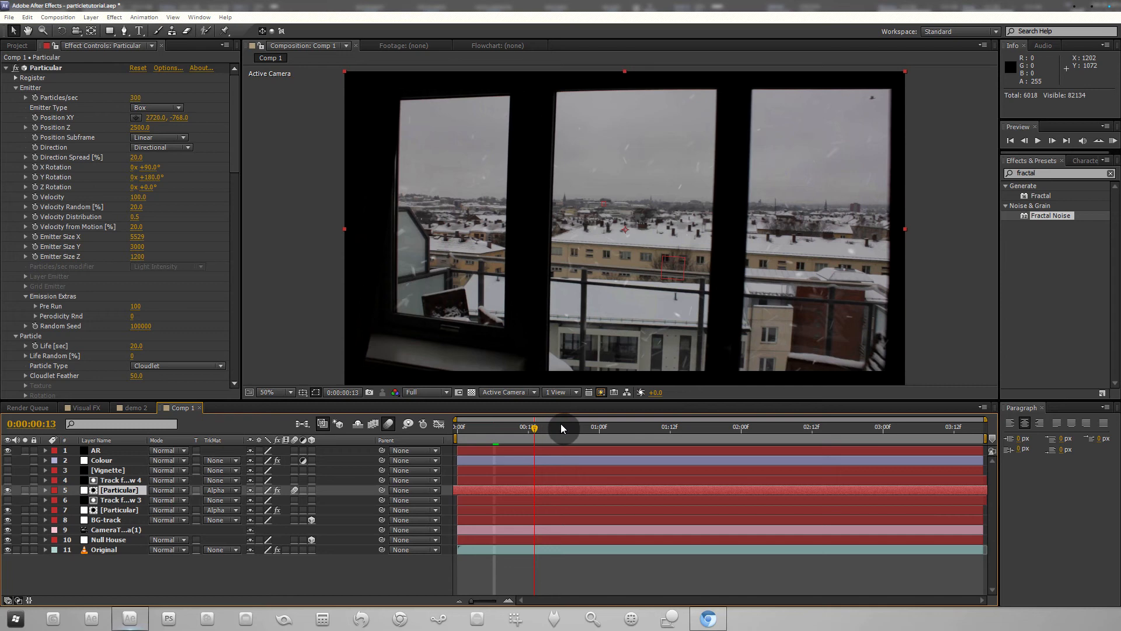
Step: Examine the matted snow at several frames and up close along the window frame edges
{"action": "left_click", "coordinate": [596, 427]}
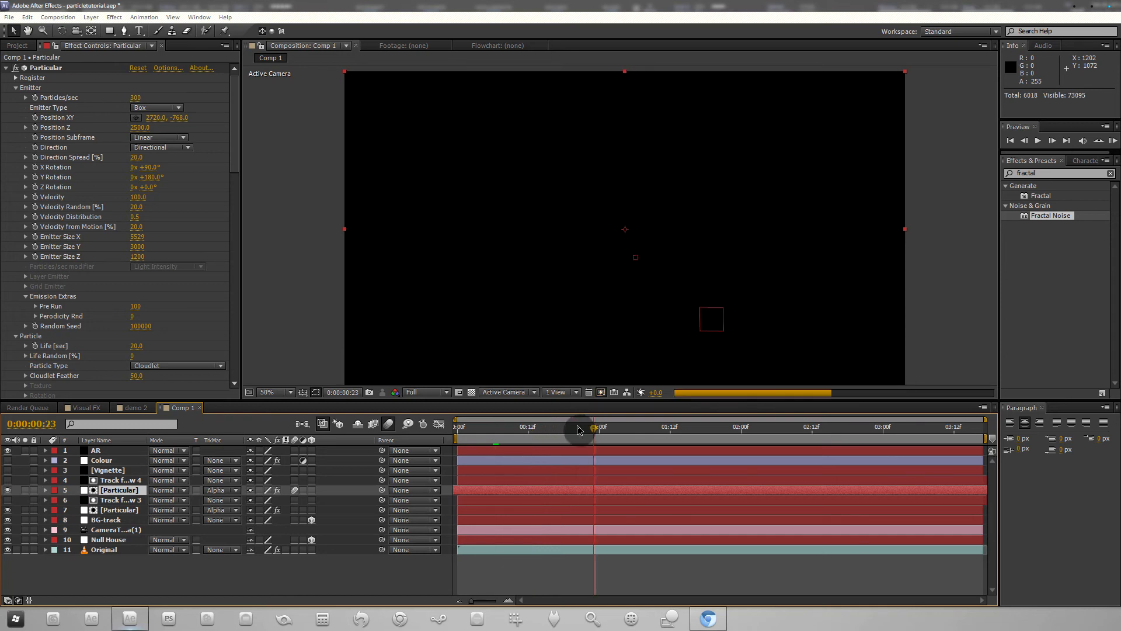
{"action": "left_click", "coordinate": [497, 429]}
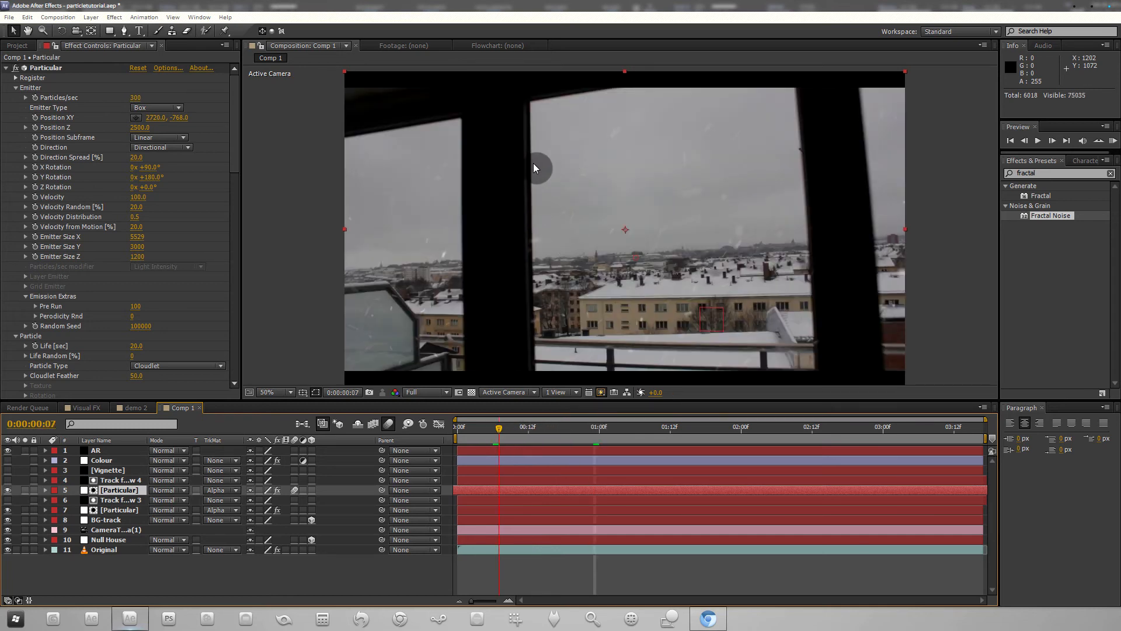
{"action": "key", "text": "period"}
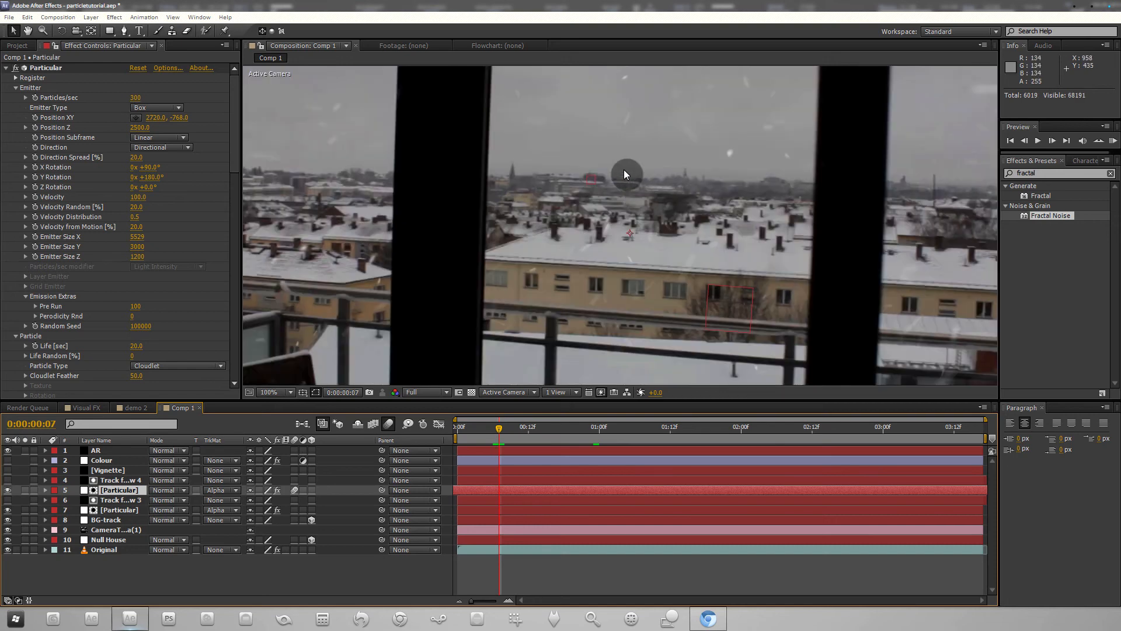
{"action": "left_click_drag", "start_coordinate": [509, 166], "coordinate": [489, 265]}
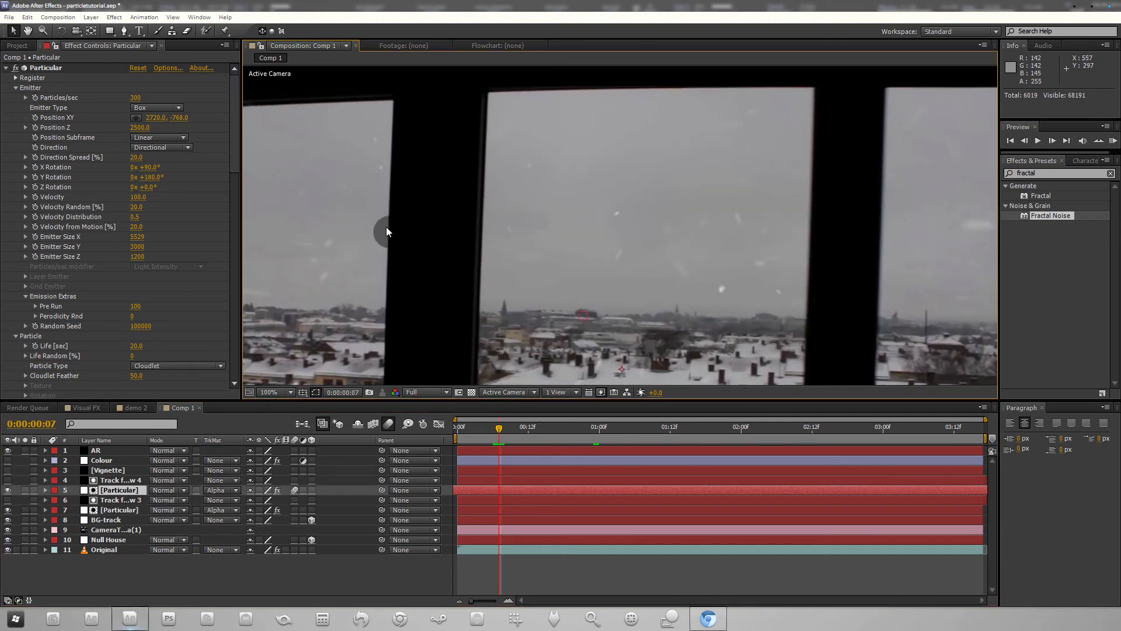
{"action": "left_click_drag", "start_coordinate": [386, 232], "coordinate": [545, 259]}
{"action": "scroll", "coordinate": [509, 282], "scroll_direction": "up", "scroll_amount": 1}
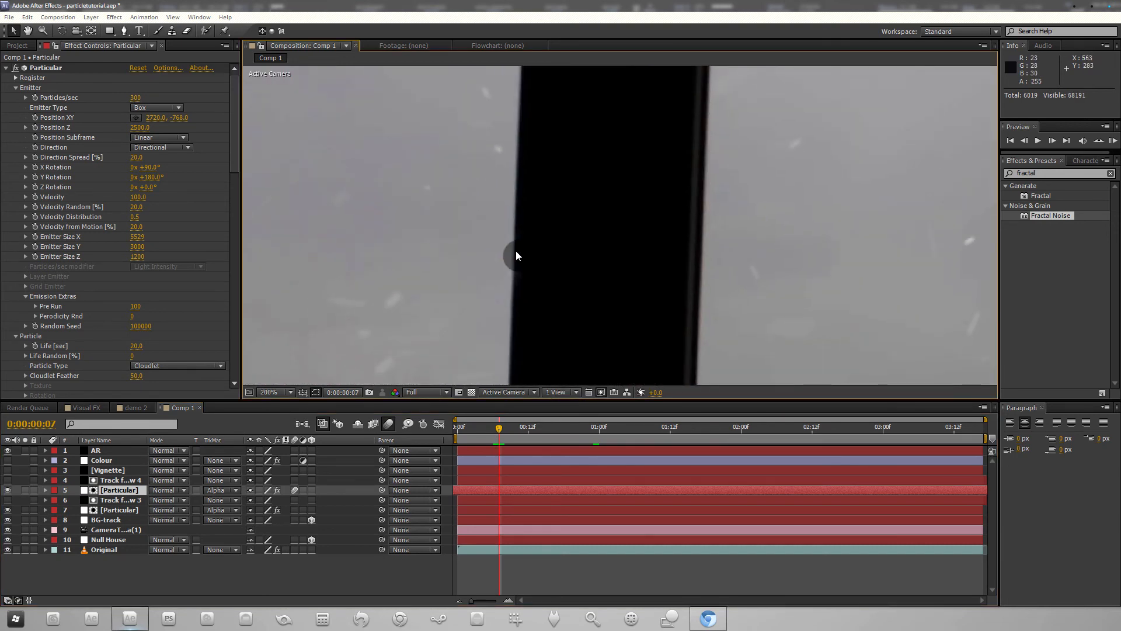
{"action": "scroll", "coordinate": [517, 255], "scroll_direction": "up", "scroll_amount": 1}
{"action": "scroll", "coordinate": [558, 283], "scroll_direction": "down", "scroll_amount": 3}
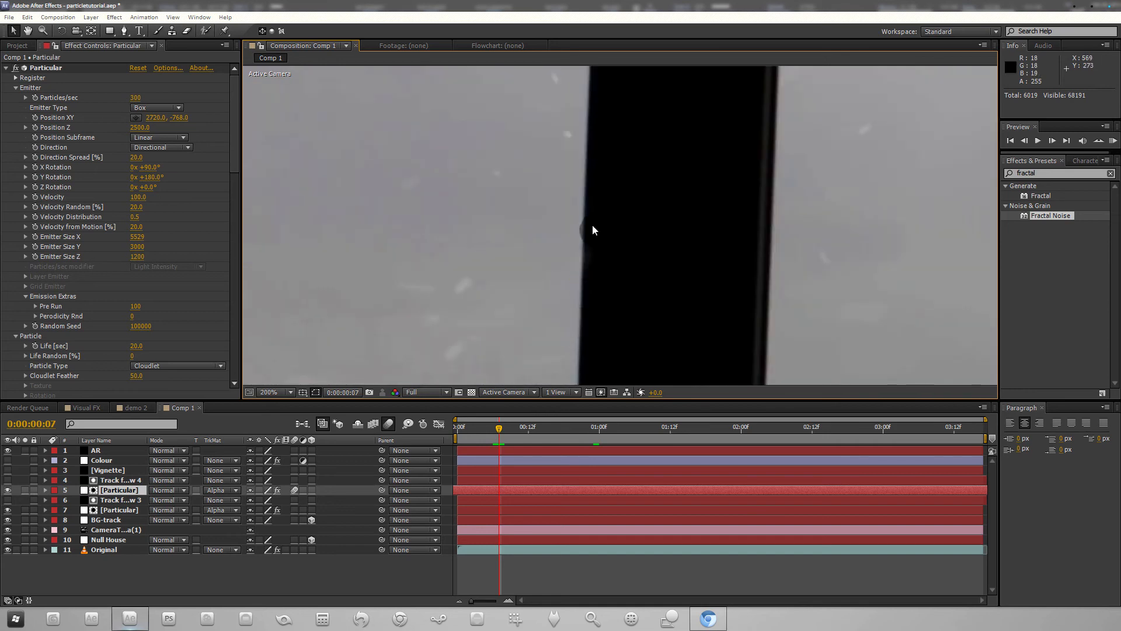
{"action": "left_click_drag", "start_coordinate": [617, 328], "coordinate": [580, 206]}
{"action": "scroll", "coordinate": [696, 96], "scroll_direction": "up", "scroll_amount": 1}
{"action": "scroll", "coordinate": [696, 96], "scroll_direction": "down", "scroll_amount": 2}
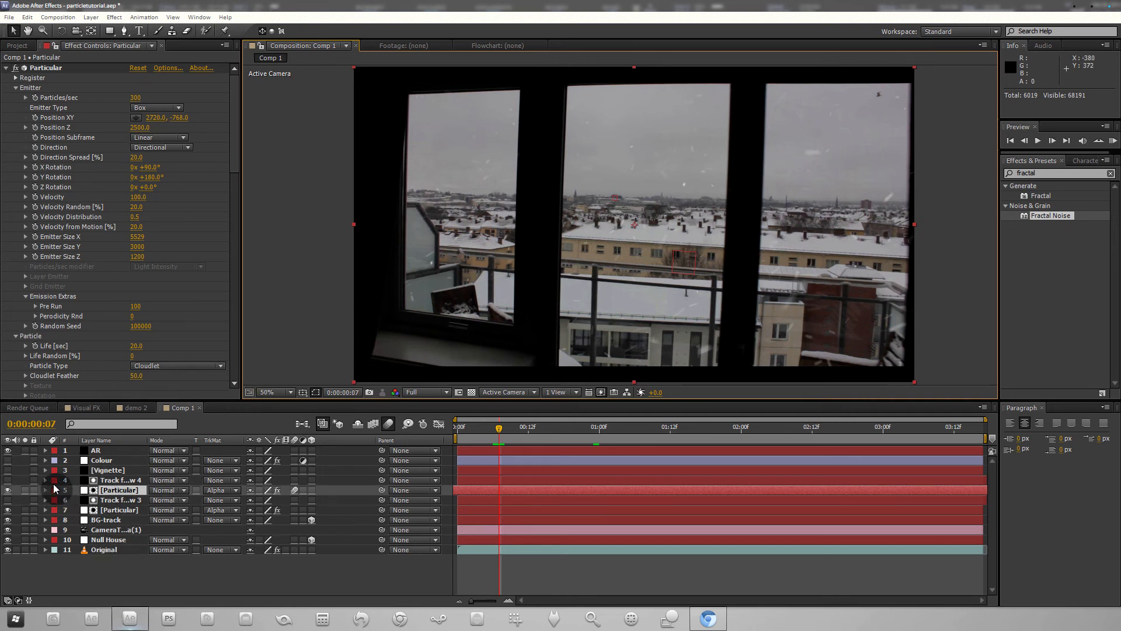
Step: Create a white 1920 x 1080 px solid layer and name it Noise
{"action": "left_click", "coordinate": [90, 17]}
{"action": "mouse_move", "coordinate": [175, 31]}
{"action": "left_click", "coordinate": [316, 44]}
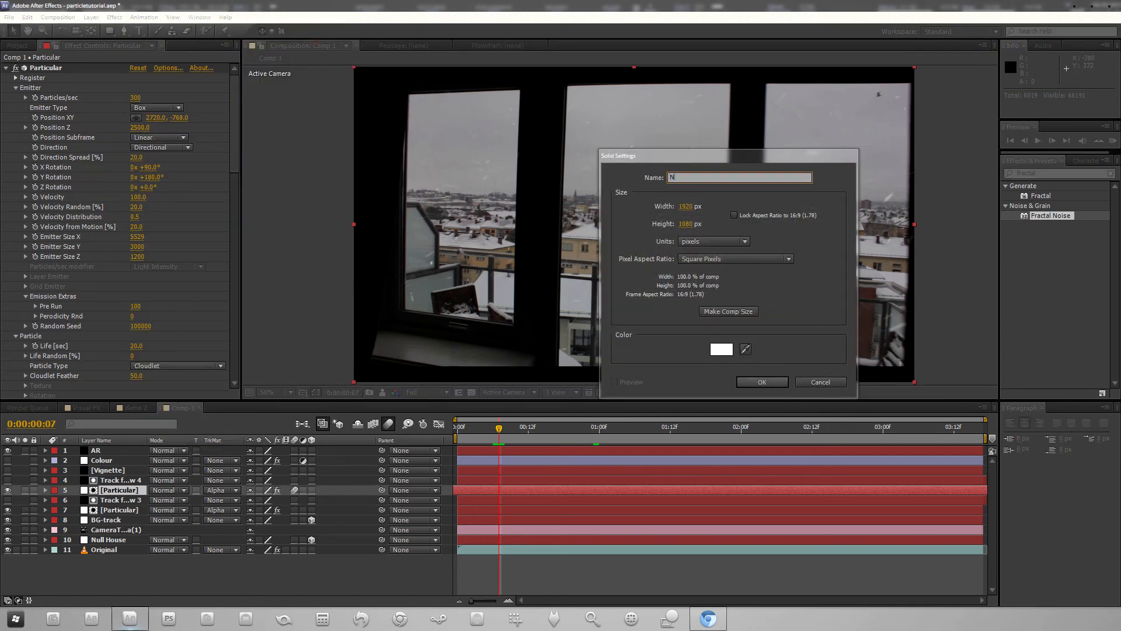
{"action": "key", "text": "Return"}
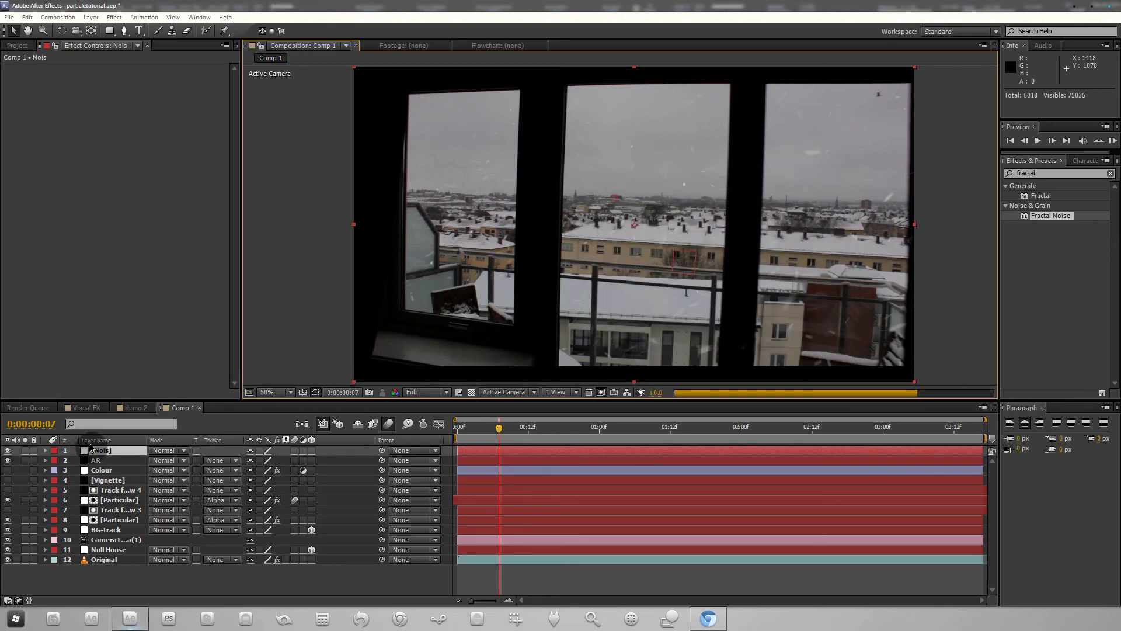
{"action": "left_click", "coordinate": [96, 451]}
{"action": "type", "text": "Noise"}
{"action": "key", "text": "Return"}
Step: Apply Fractal Noise to the Noise layer and set its Contrast to 179
{"action": "left_click", "coordinate": [1057, 172]}
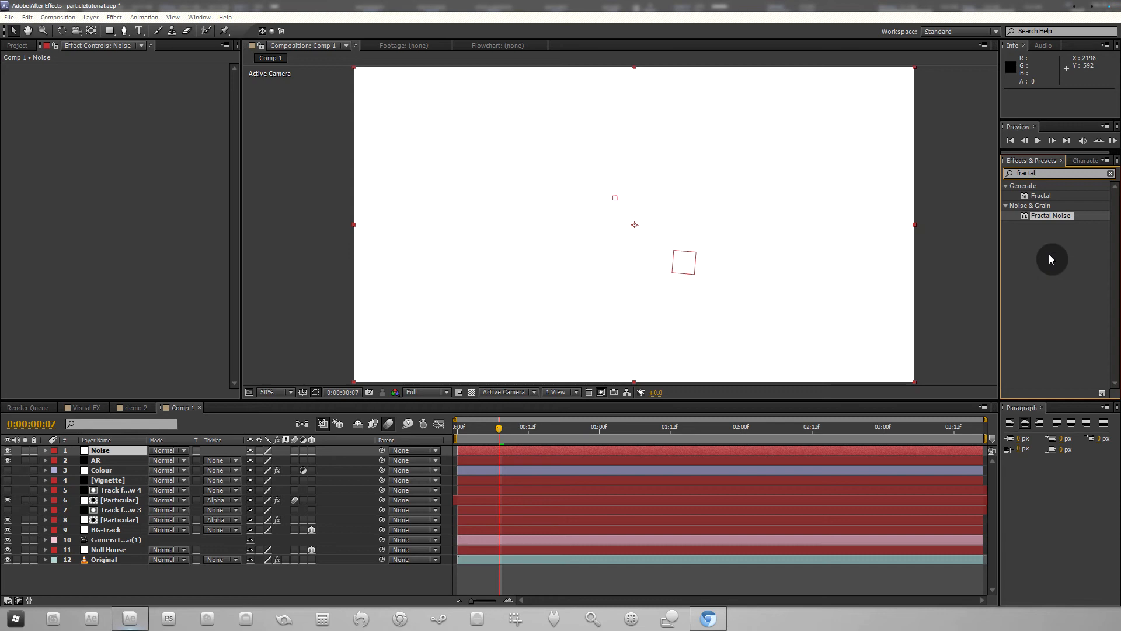
{"action": "left_click_drag", "start_coordinate": [1055, 224], "coordinate": [144, 451]}
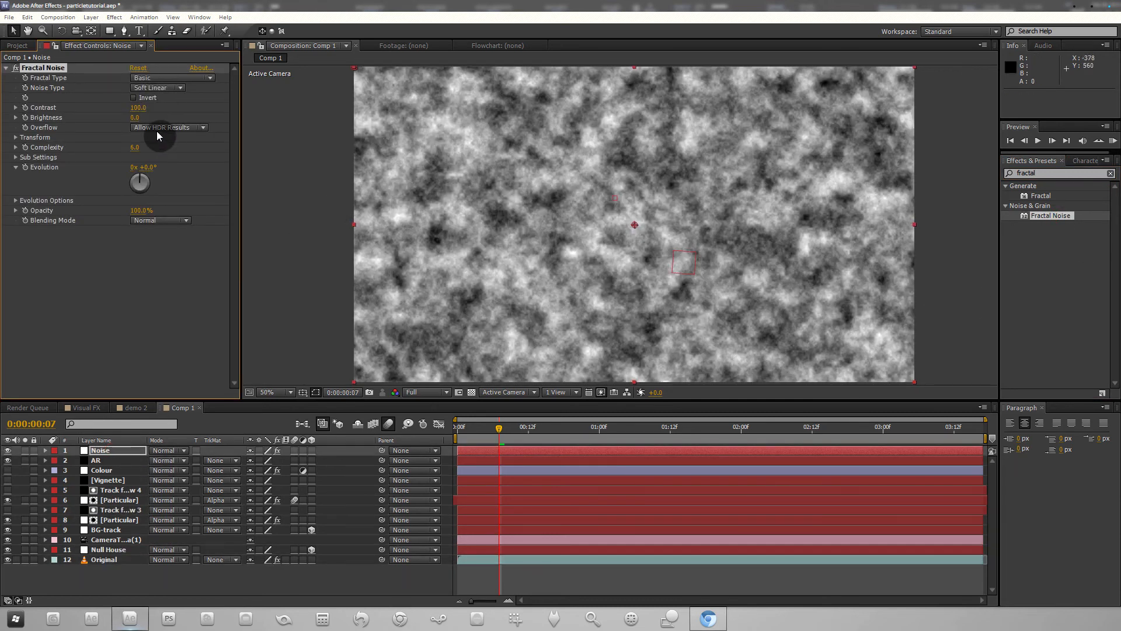
{"action": "left_click_drag", "start_coordinate": [146, 108], "coordinate": [174, 107]}
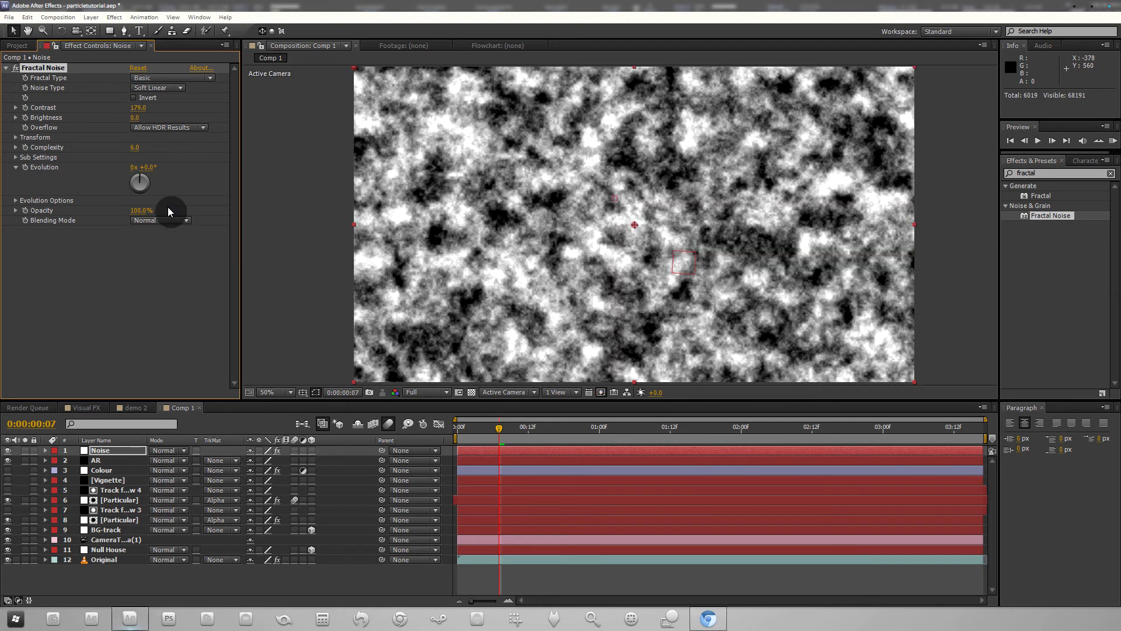
Step: Keyframe the noise's Offset Turbulence at 0:00:00:00 and set it to -5203, 540 at 0:00:03:16
{"action": "left_click", "coordinate": [452, 430]}
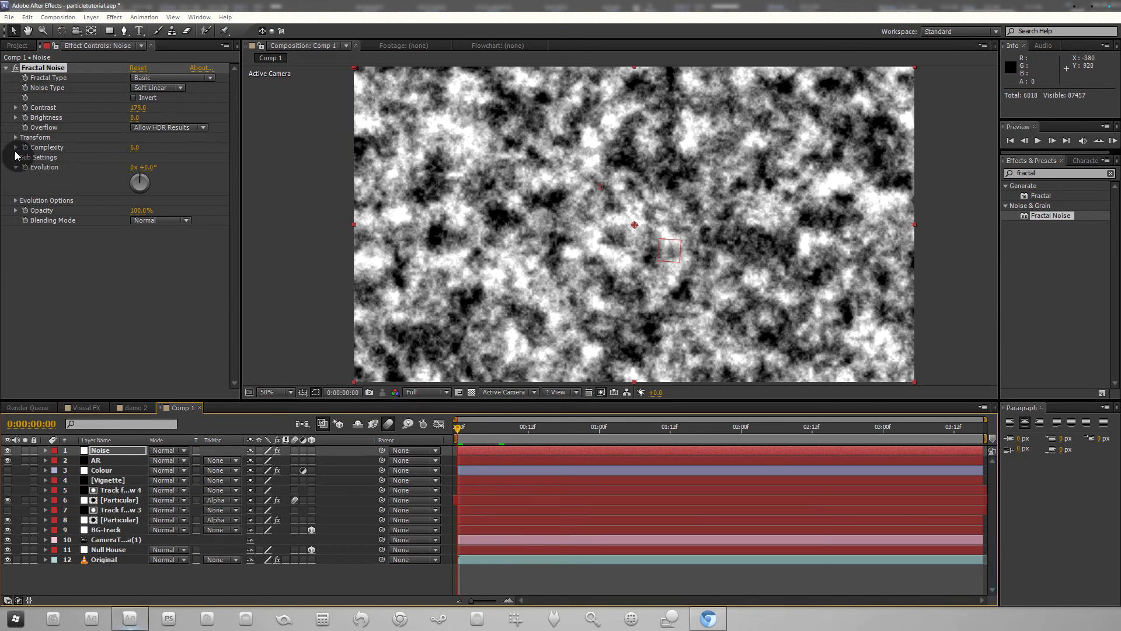
{"action": "left_click", "coordinate": [16, 137]}
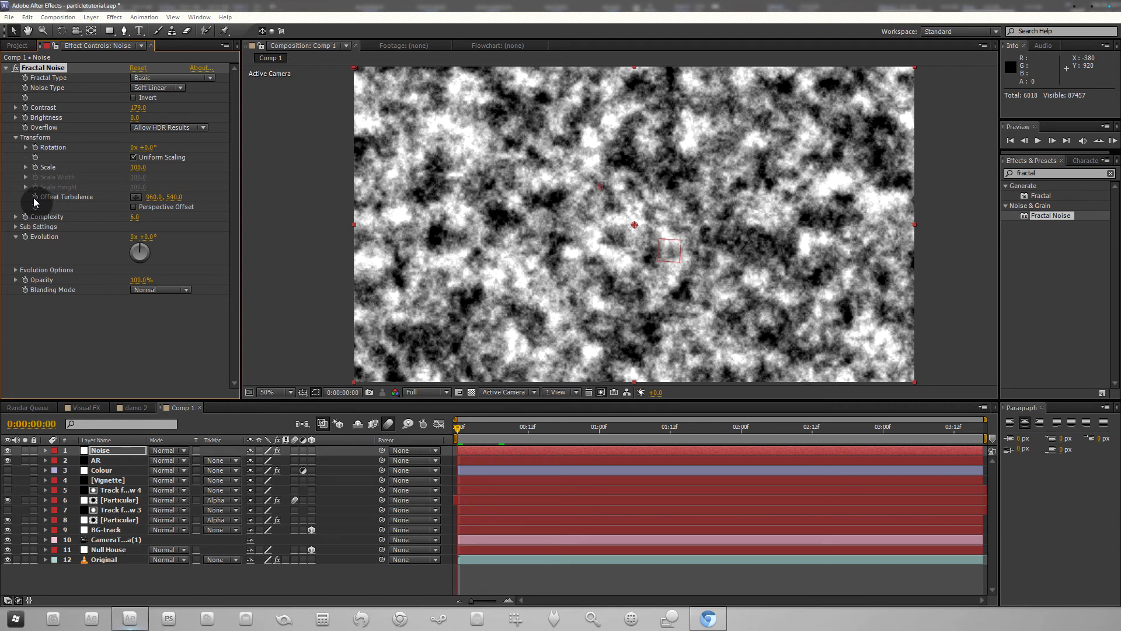
{"action": "left_click", "coordinate": [35, 197]}
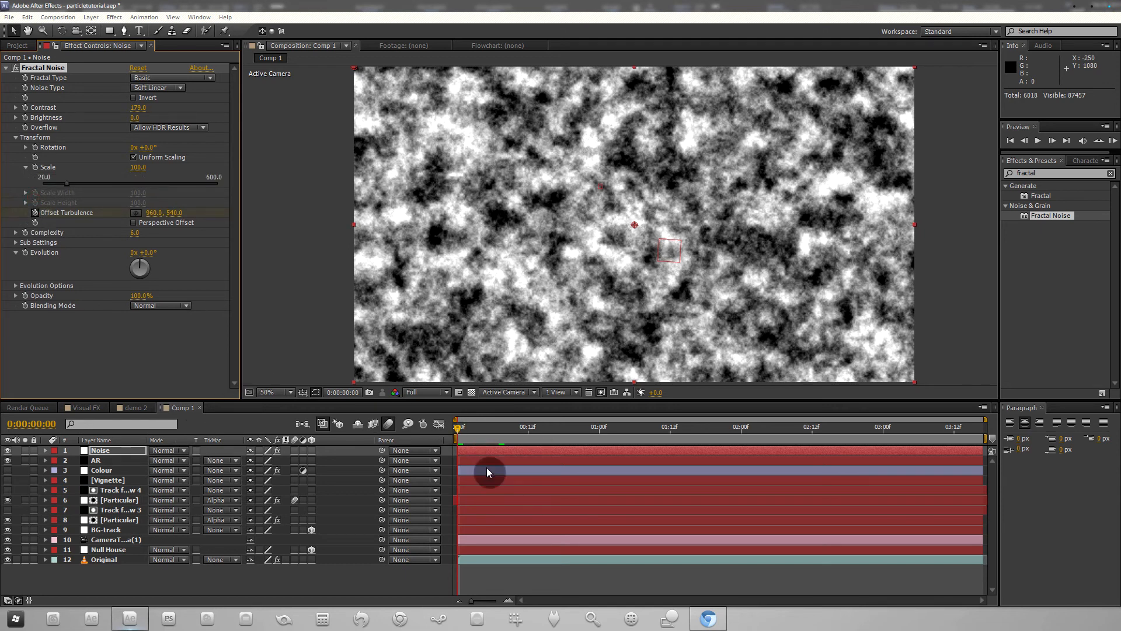
{"action": "left_click", "coordinate": [108, 453]}
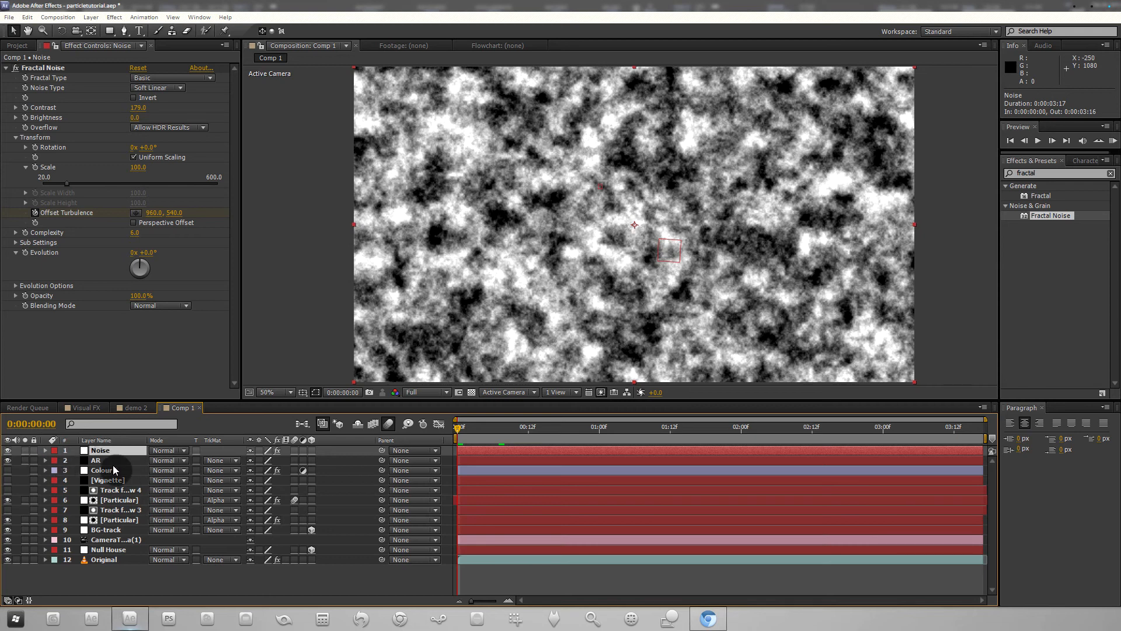
{"action": "key", "text": "u"}
{"action": "left_click", "coordinate": [93, 461]}
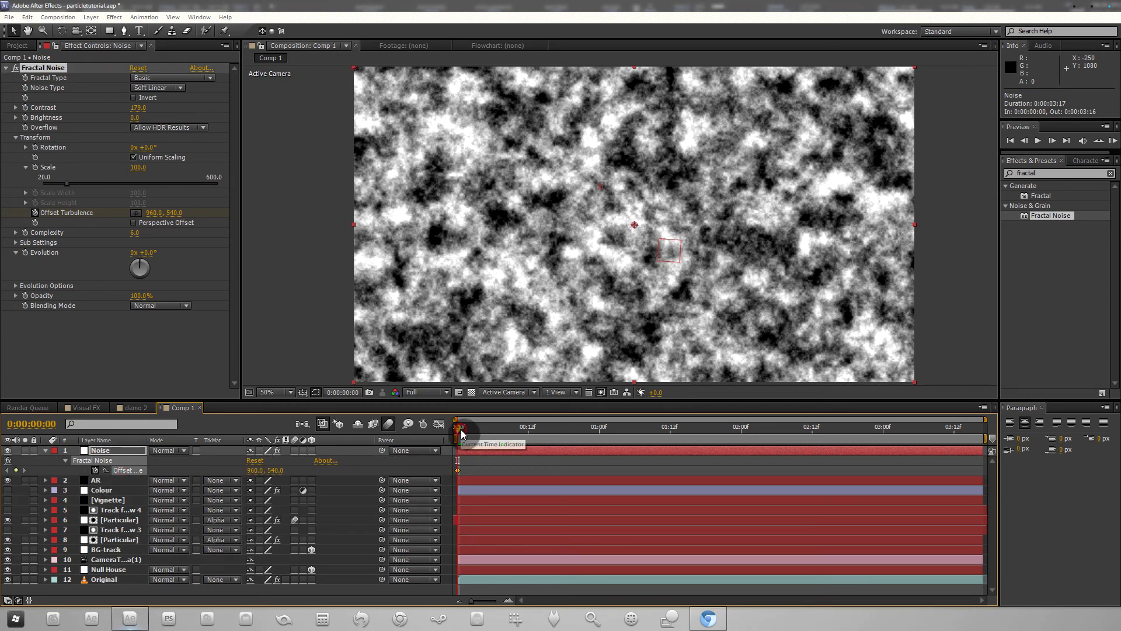
{"action": "left_click_drag", "start_coordinate": [461, 433], "coordinate": [979, 432]}
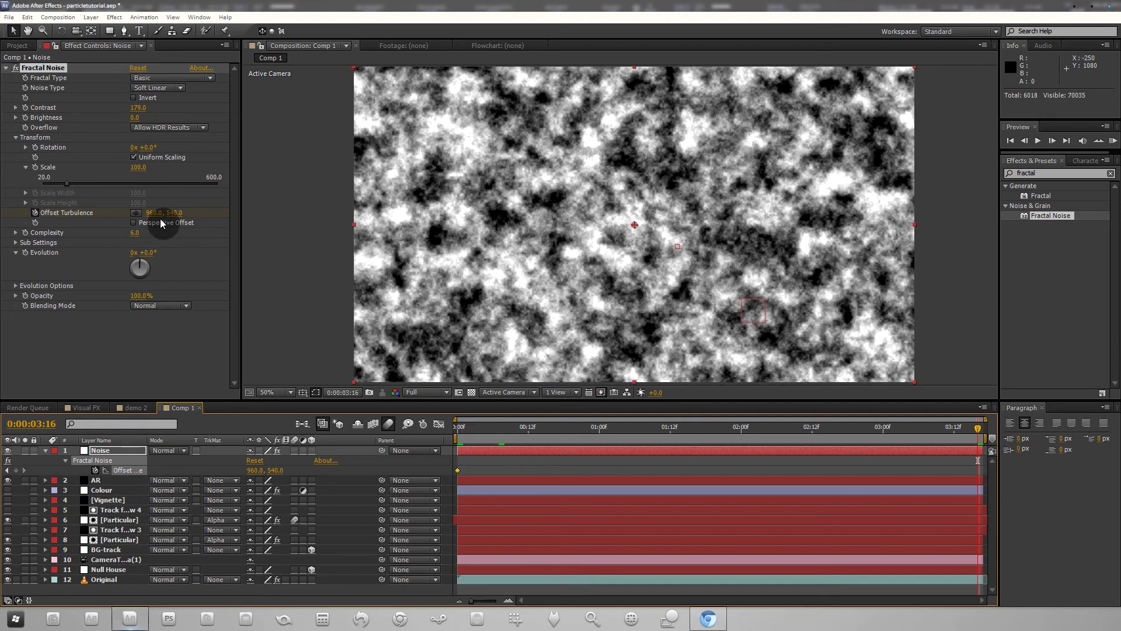
{"action": "left_click_drag", "start_coordinate": [139, 213], "coordinate": [100, 295]}
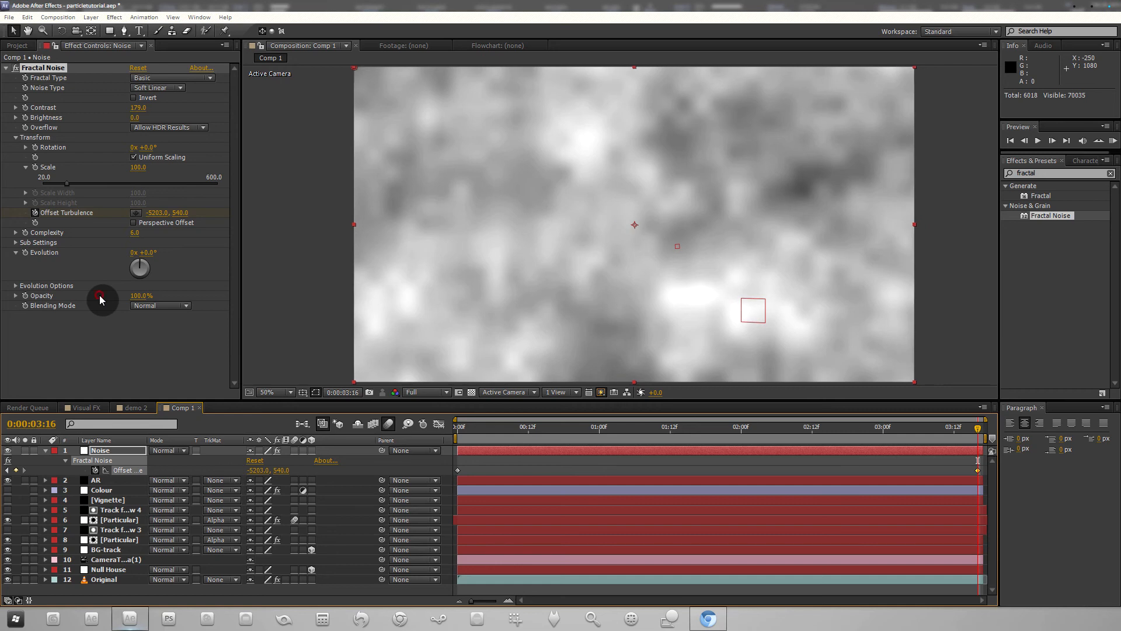
Step: Check the soloed noise's drift near the start, and set its Brightness to 8 and Complexity to 6.1
{"action": "left_click_drag", "start_coordinate": [486, 431], "coordinate": [496, 431]}
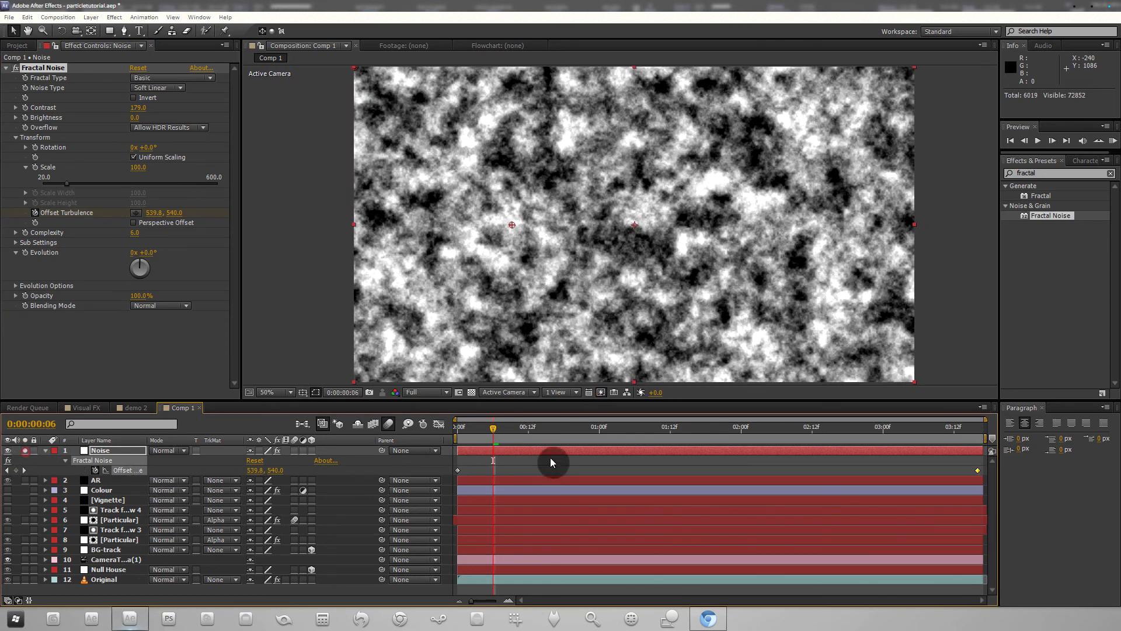
{"action": "left_click_drag", "start_coordinate": [517, 433], "coordinate": [456, 430]}
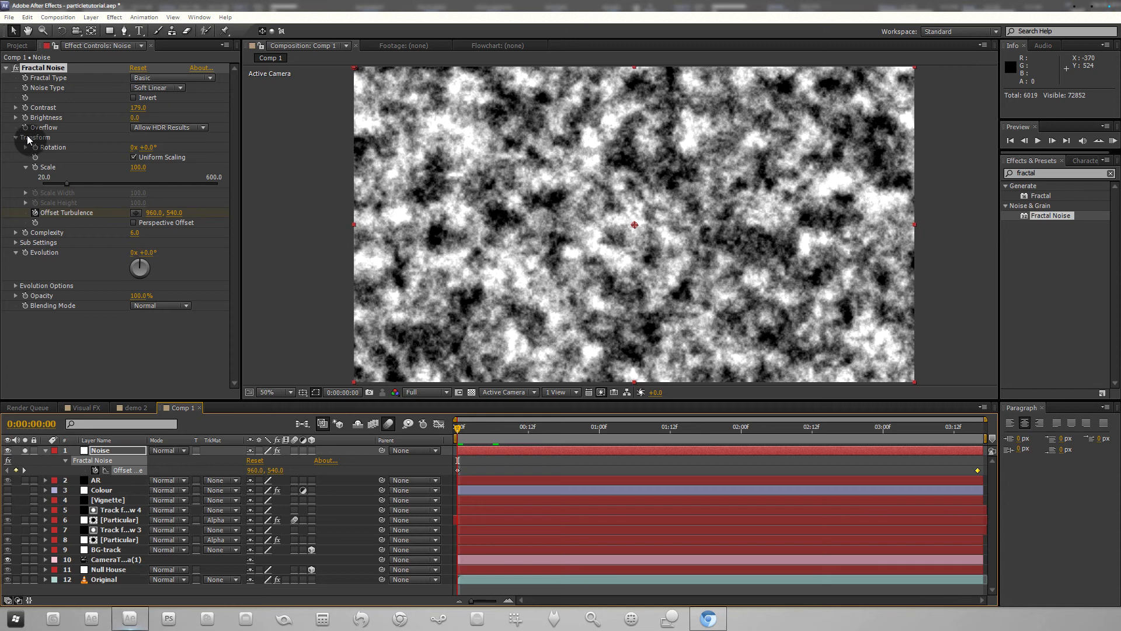
{"action": "left_click_drag", "start_coordinate": [135, 122], "coordinate": [140, 119]}
{"action": "mouse_move", "coordinate": [135, 232]}
{"action": "left_mouse_down"}
{"action": "mouse_move", "coordinate": [186, 232]}
{"action": "mouse_move", "coordinate": [148, 240]}
{"action": "left_mouse_up"}
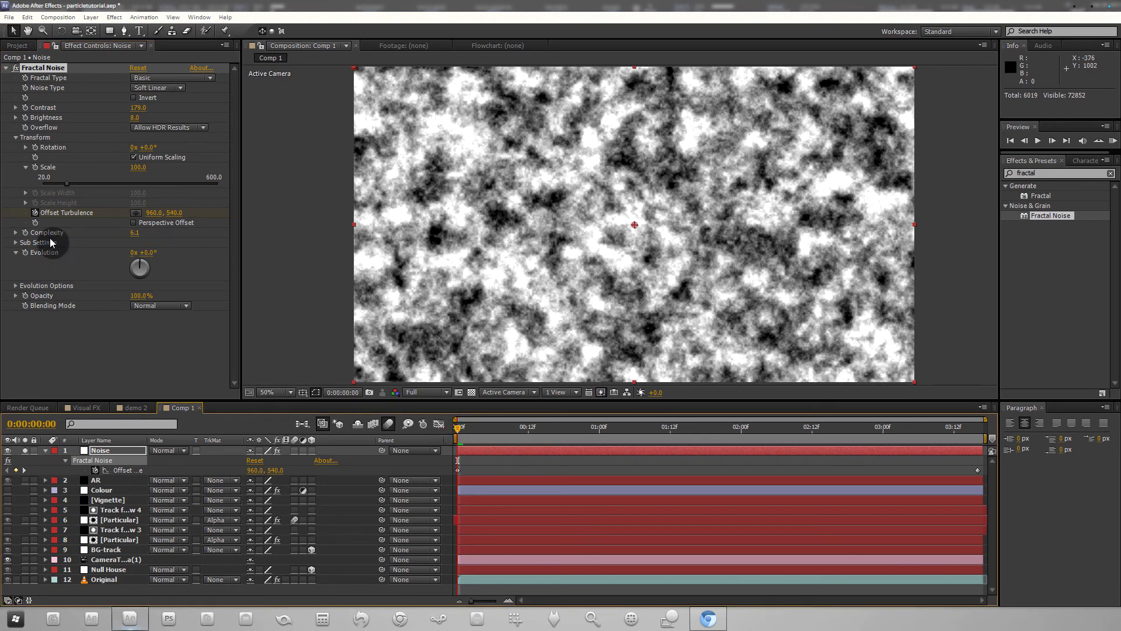
Step: Keyframe Complexity from 6.1 at the start to a lower value at 0:00:03:16 and preview the noise animation
{"action": "left_click_drag", "start_coordinate": [458, 427], "coordinate": [977, 434]}
{"action": "left_click_drag", "start_coordinate": [136, 237], "coordinate": [37, 253]}
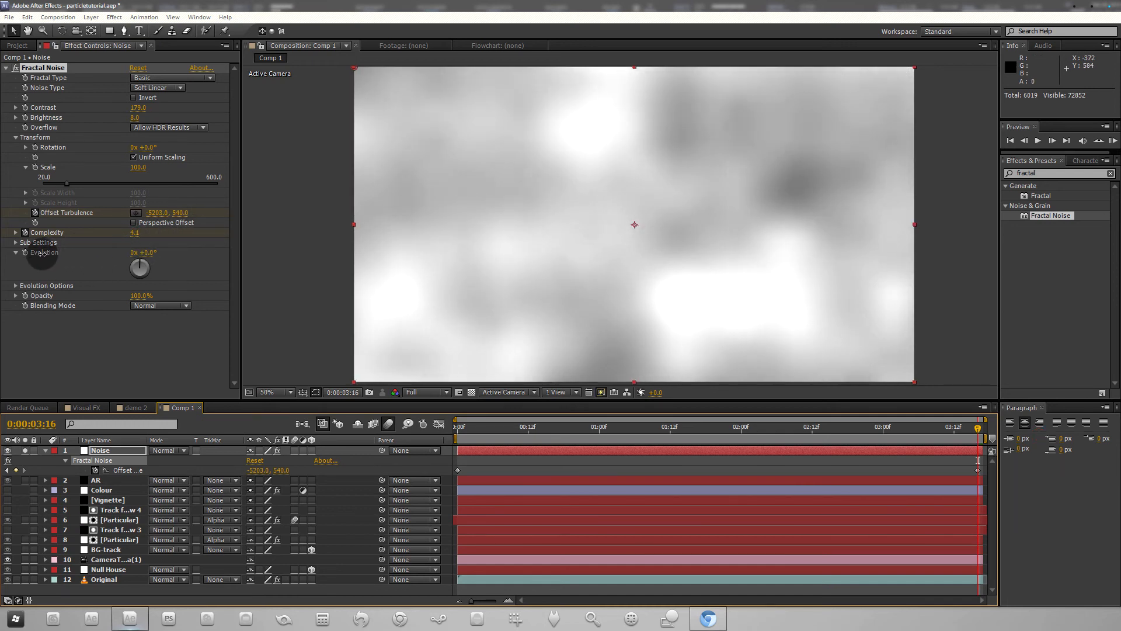
{"action": "left_click_drag", "start_coordinate": [138, 235], "coordinate": [112, 239]}
{"action": "left_click_drag", "start_coordinate": [937, 426], "coordinate": [419, 421]}
{"action": "key", "text": "space"}
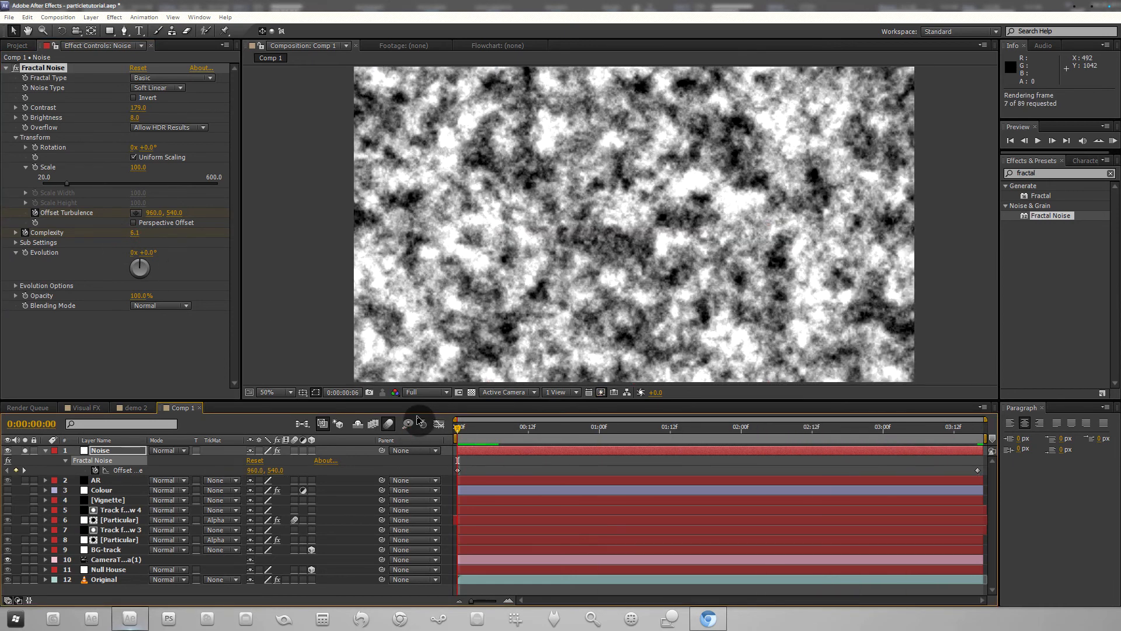
{"action": "key", "text": "space"}
{"action": "left_click", "coordinate": [581, 442]}
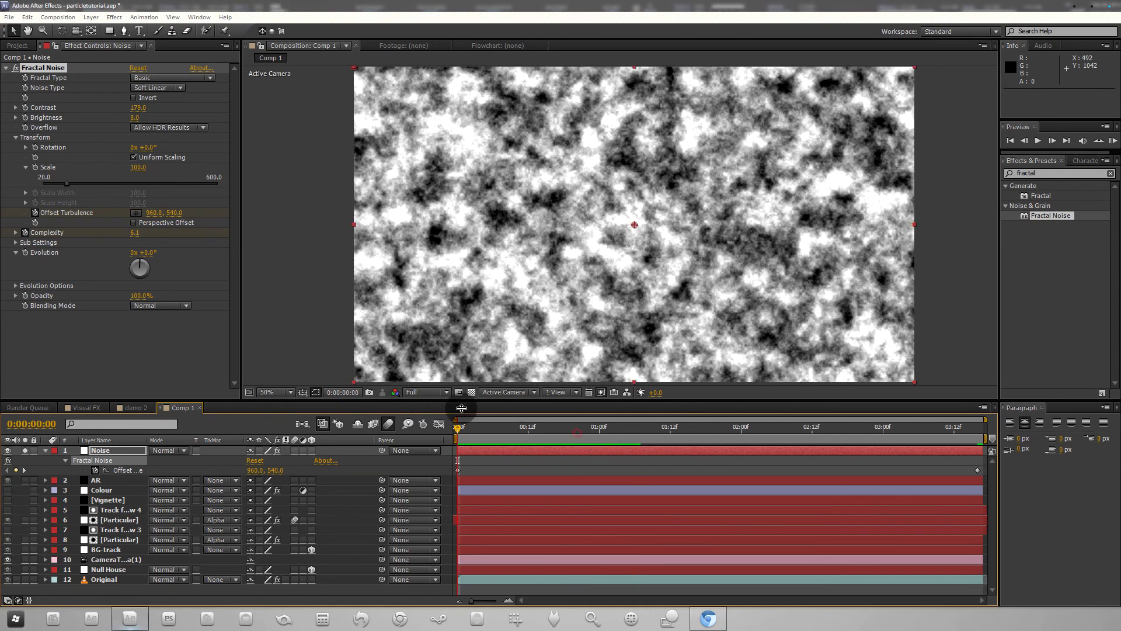
Step: Move the Noise layer below the lower Particular layer and place a duplicate of Track for Snow 4 directly above it
{"action": "left_click", "coordinate": [45, 450]}
{"action": "left_click_drag", "start_coordinate": [111, 454], "coordinate": [125, 526]}
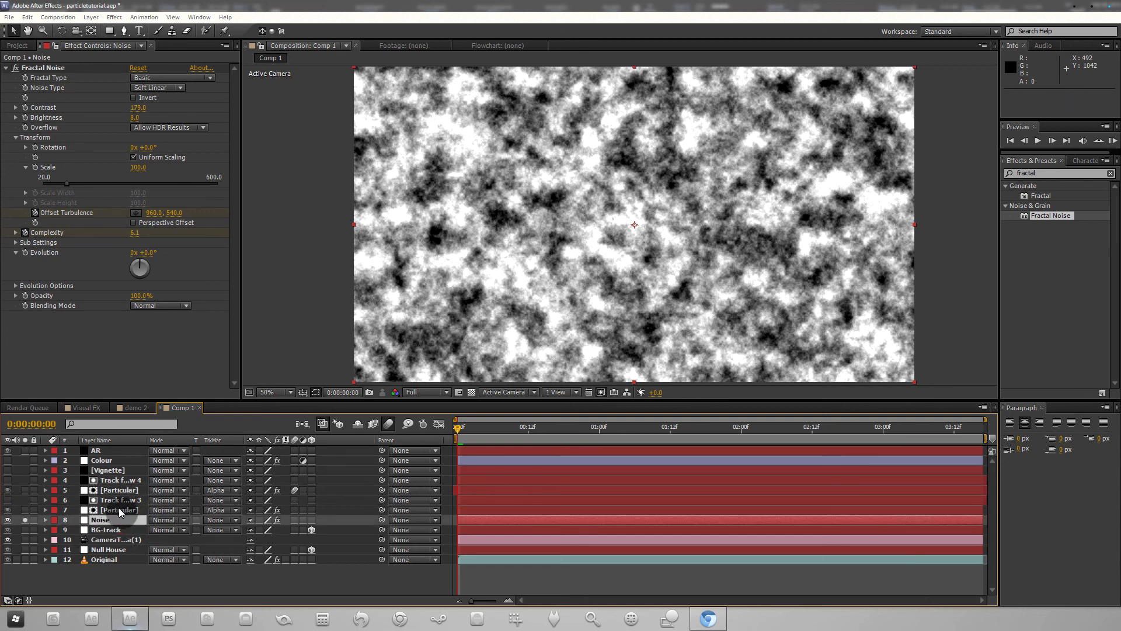
{"action": "left_click", "coordinate": [119, 483]}
{"action": "key", "text": "ctrl+d"}
{"action": "left_click_drag", "start_coordinate": [118, 483], "coordinate": [126, 536]}
Step: Matte the Noise layer with the alpha of Track for Snow 5 and turn off the Noise layer's solo
{"action": "left_click", "coordinate": [216, 530]}
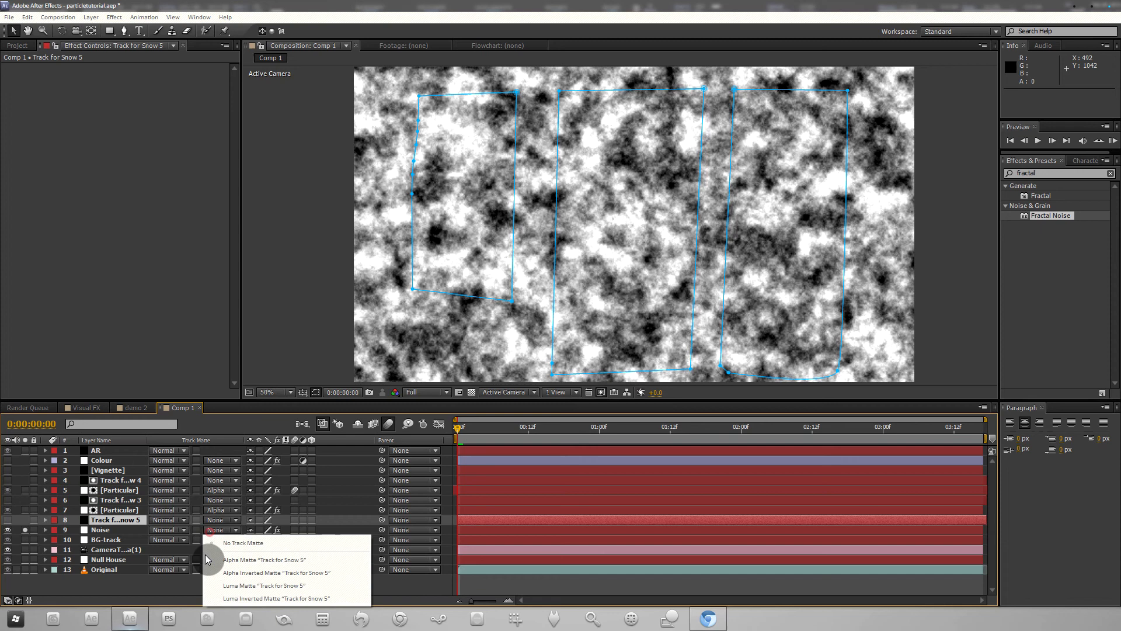
{"action": "left_click", "coordinate": [212, 570]}
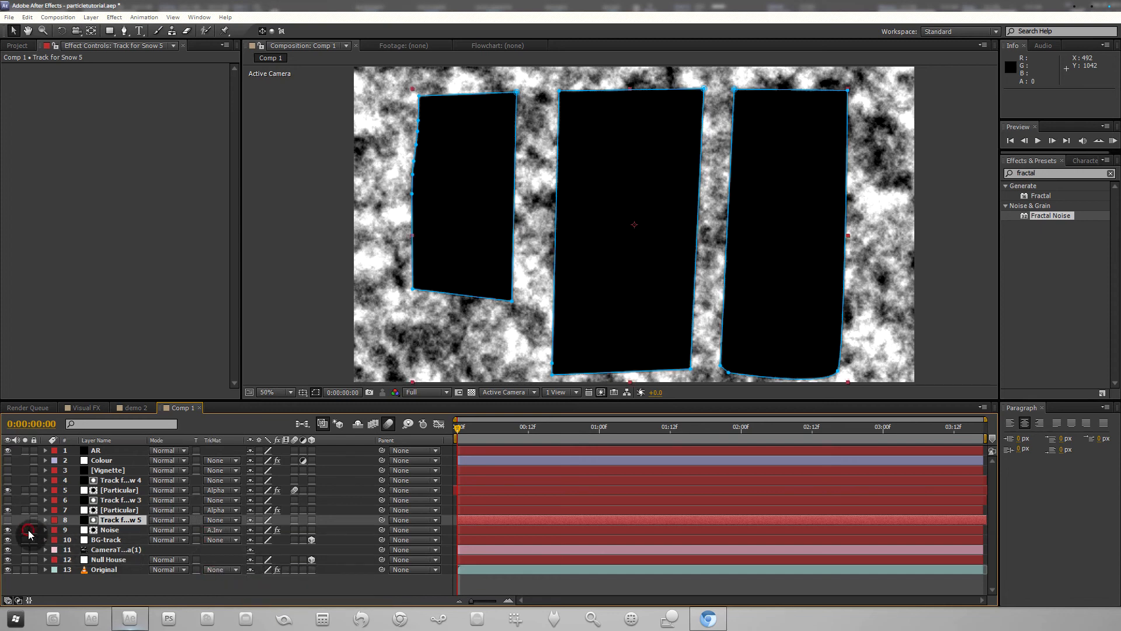
{"action": "left_click", "coordinate": [215, 520]}
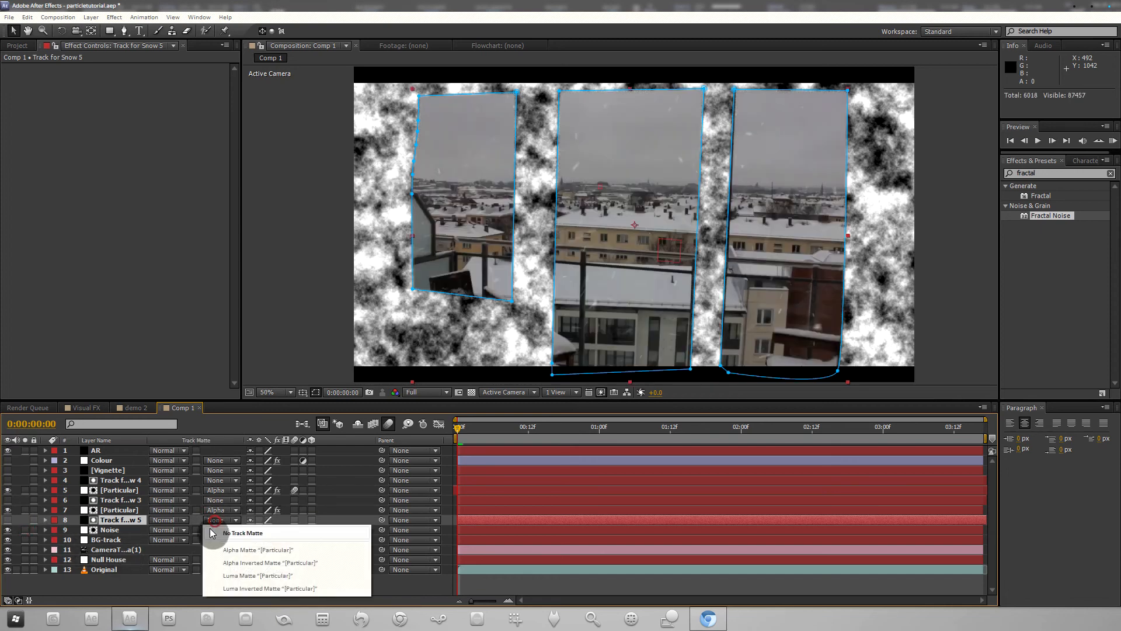
{"action": "left_click", "coordinate": [212, 533]}
{"action": "left_click", "coordinate": [218, 530]}
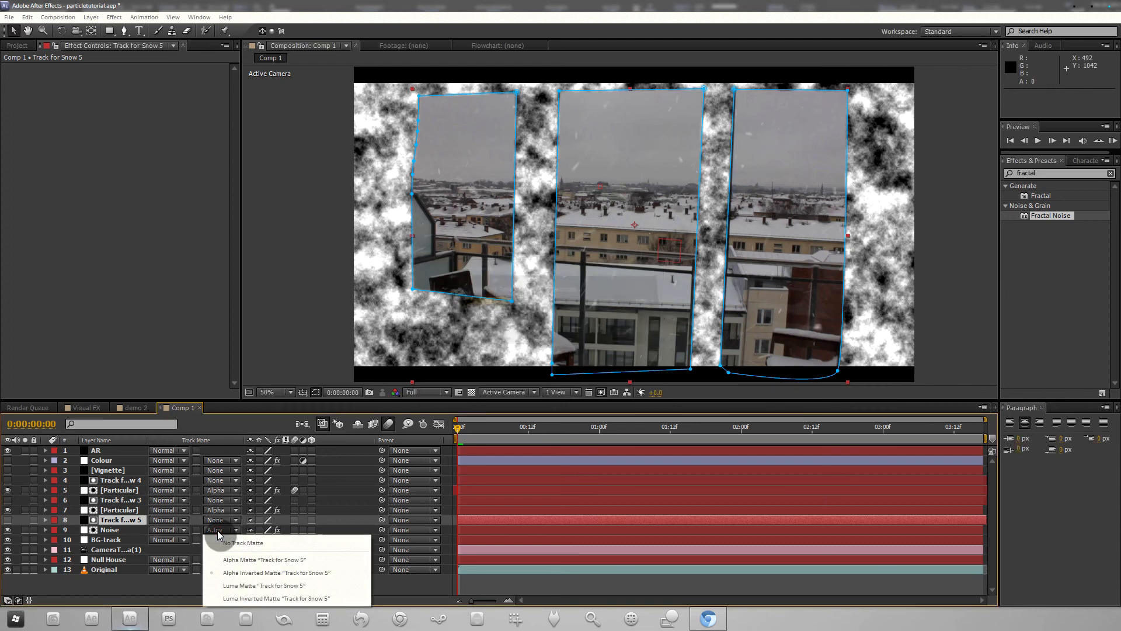
{"action": "left_click", "coordinate": [219, 560]}
Step: Set the Noise layer's blending mode to Screen and its opacity to 4%, and preview the composite
{"action": "left_click", "coordinate": [103, 531]}
{"action": "left_click", "coordinate": [166, 533]}
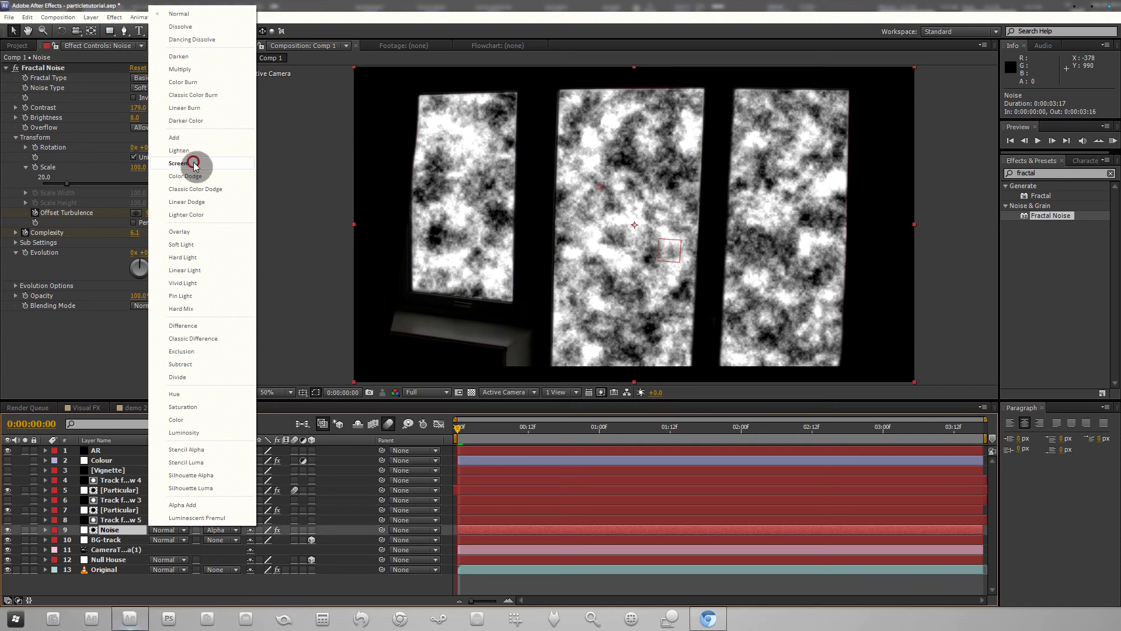
{"action": "left_click", "coordinate": [195, 164]}
{"action": "key", "text": "t"}
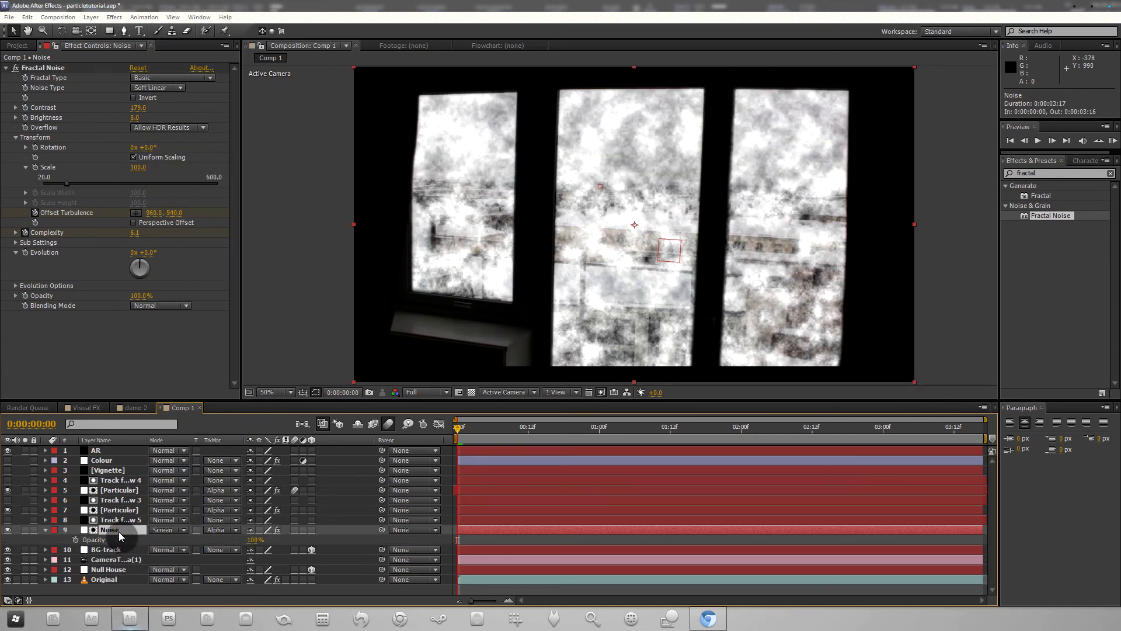
{"action": "left_click", "coordinate": [256, 539]}
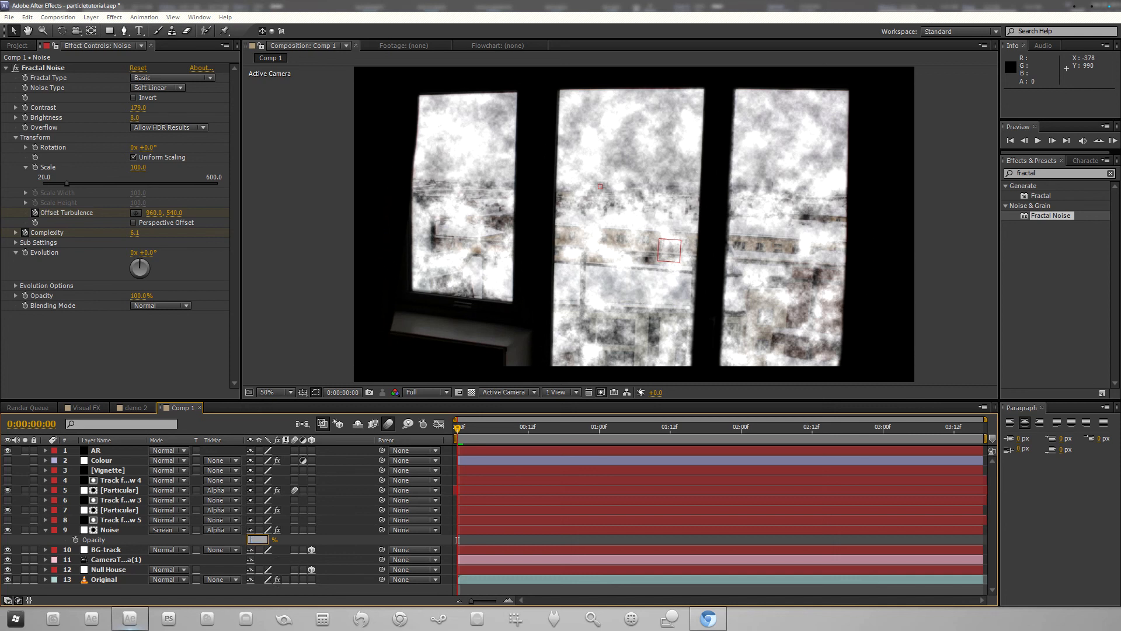
{"action": "type", "text": "4"}
{"action": "key", "text": "Return"}
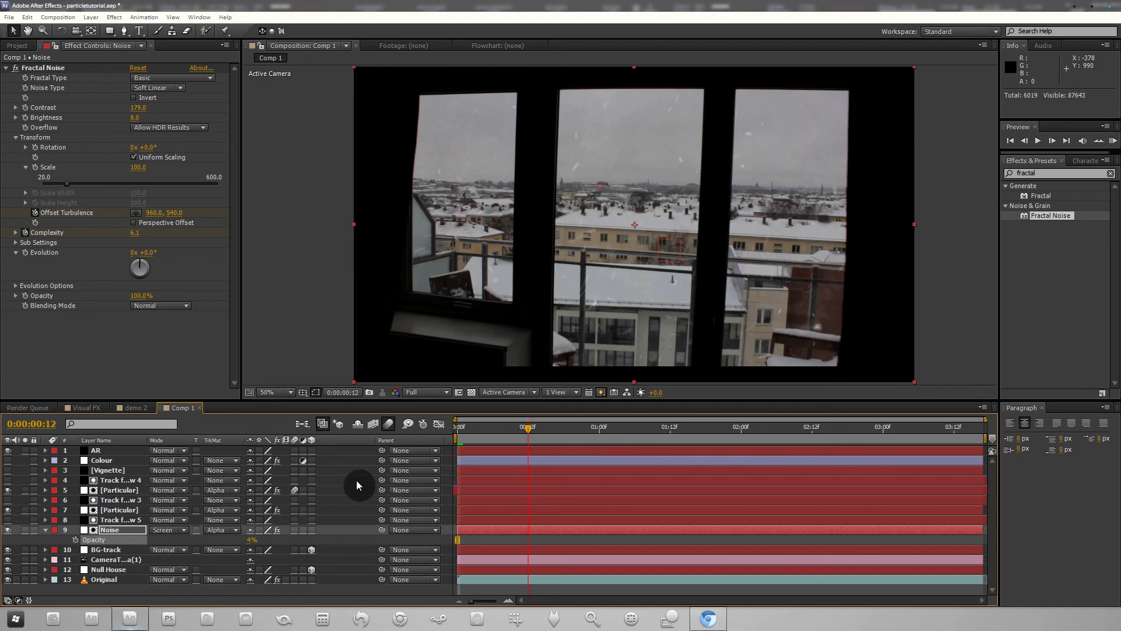
{"action": "key", "text": "KP_0"}
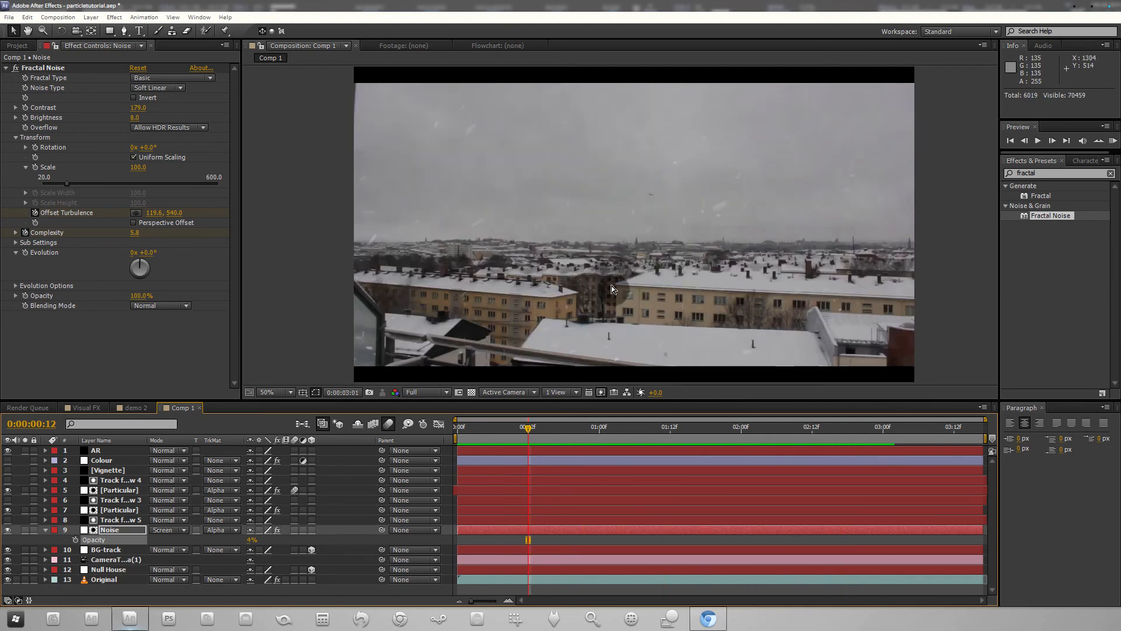
Step: Lower the Noise layer's opacity to 2% and check the result at frames between 0:00:01:01 and 0:00:01:18
{"action": "left_click", "coordinate": [704, 429]}
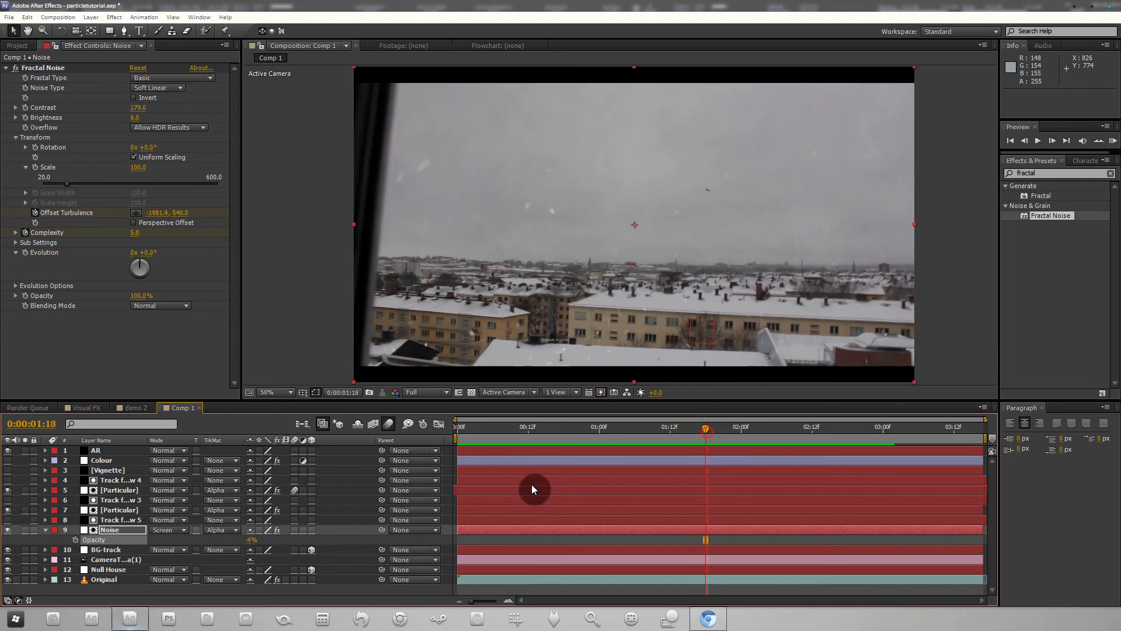
{"action": "left_click", "coordinate": [252, 539]}
{"action": "type", "text": "2"}
{"action": "left_click", "coordinate": [286, 542]}
{"action": "left_click", "coordinate": [647, 427]}
{"action": "left_click", "coordinate": [606, 431]}
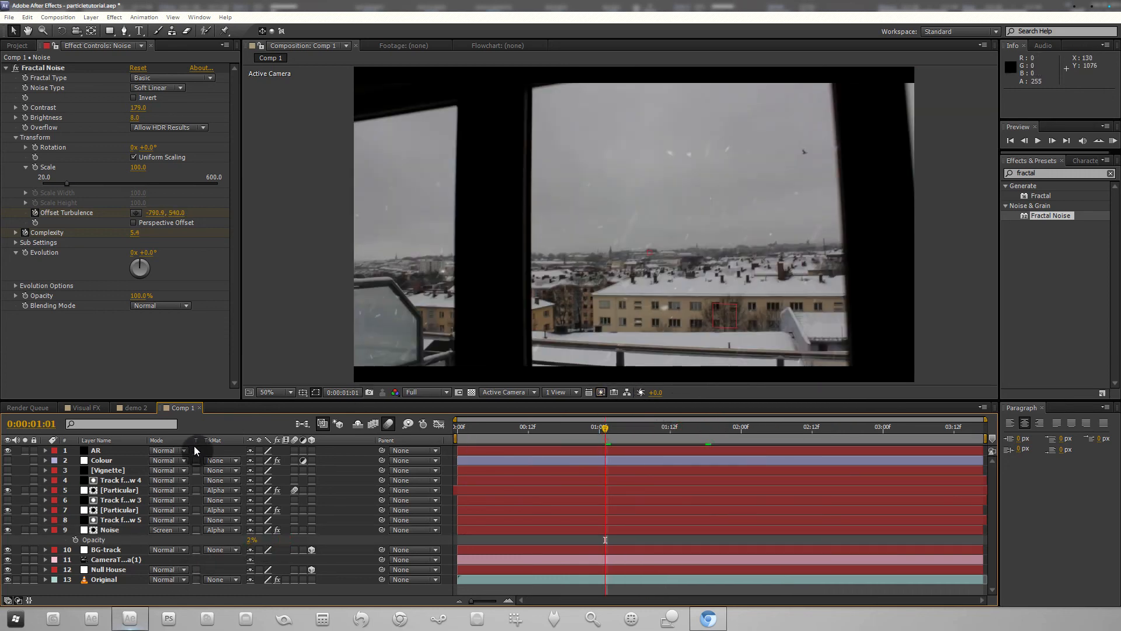
Step: Compare the demo 2 composition with Comp 1 at several frames up to 0:00:01:18
{"action": "left_click", "coordinate": [135, 408]}
{"action": "left_click_drag", "start_coordinate": [605, 432], "coordinate": [640, 419]}
{"action": "left_click", "coordinate": [178, 408]}
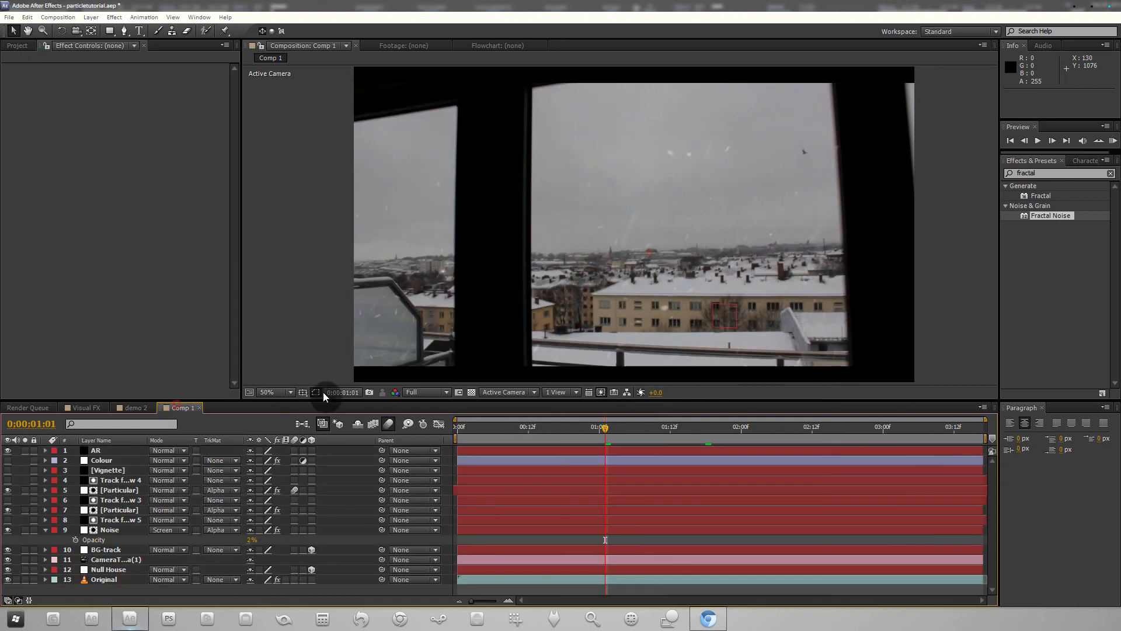
{"action": "left_click", "coordinate": [654, 434]}
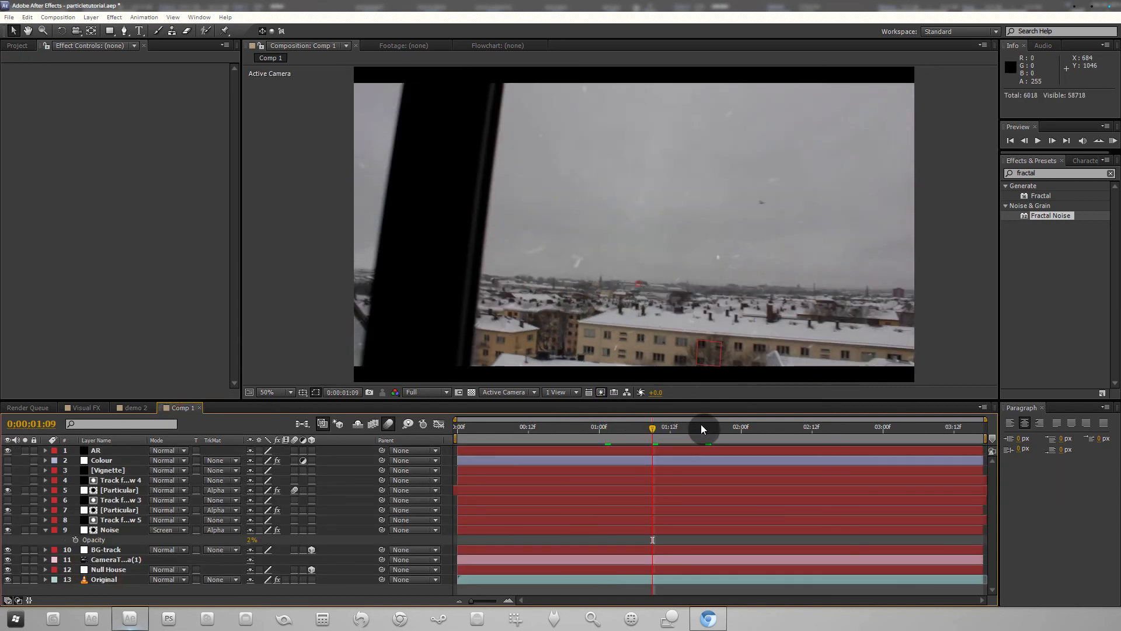
{"action": "left_click", "coordinate": [706, 426]}
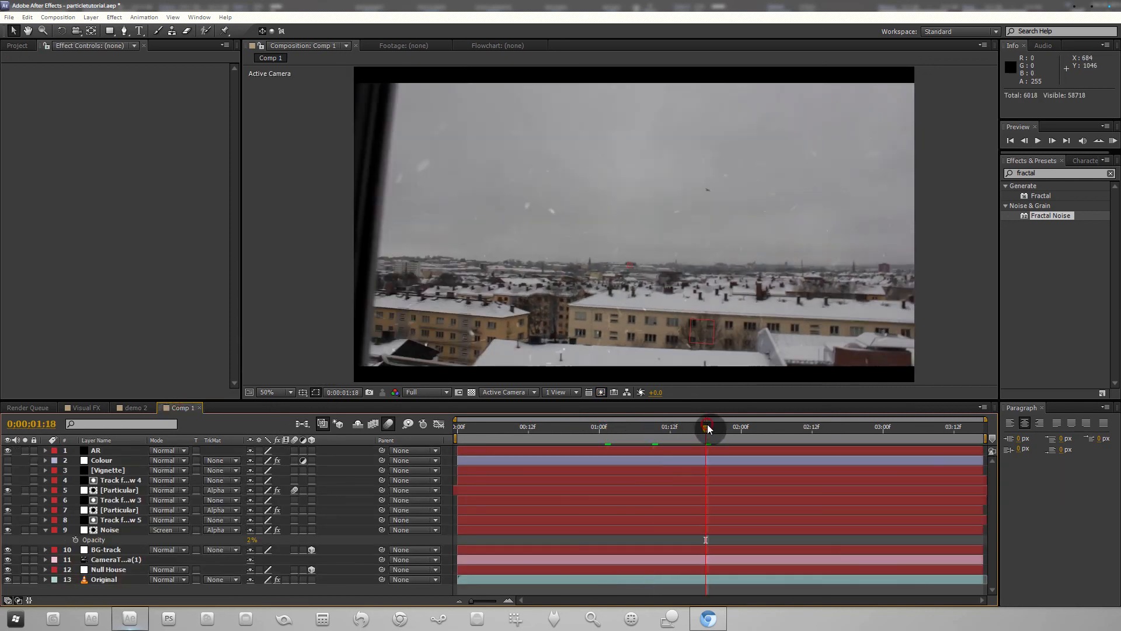
Step: Review the effect settings of the Noise layer and the upper Particular layer, and view the frame at 0:00:00:04
{"action": "left_click", "coordinate": [110, 530]}
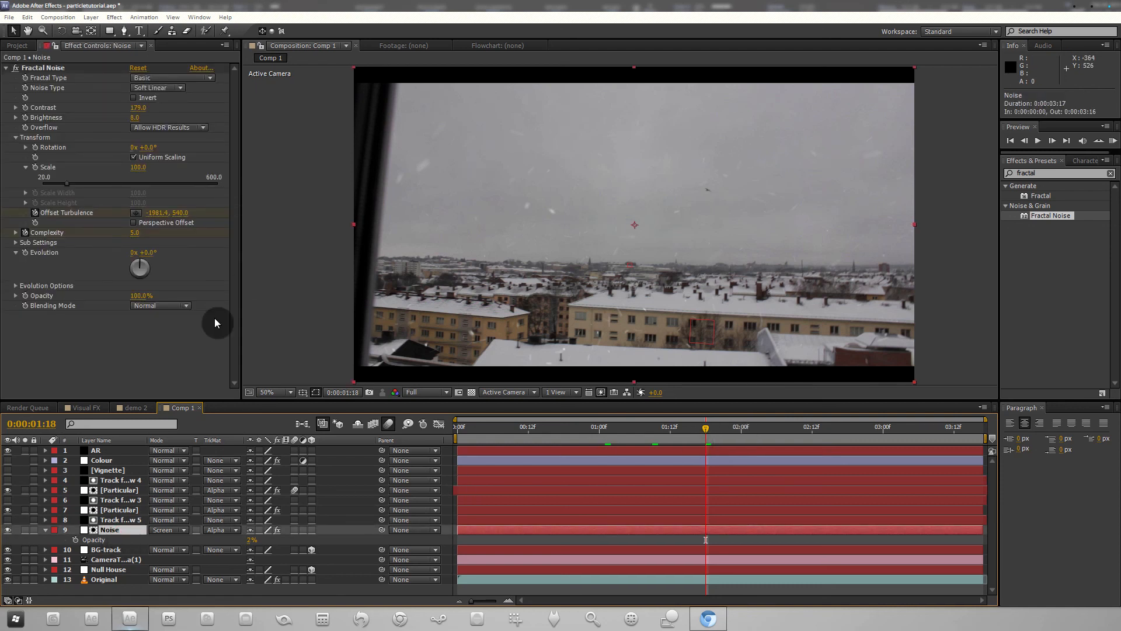
{"action": "left_click", "coordinate": [119, 490]}
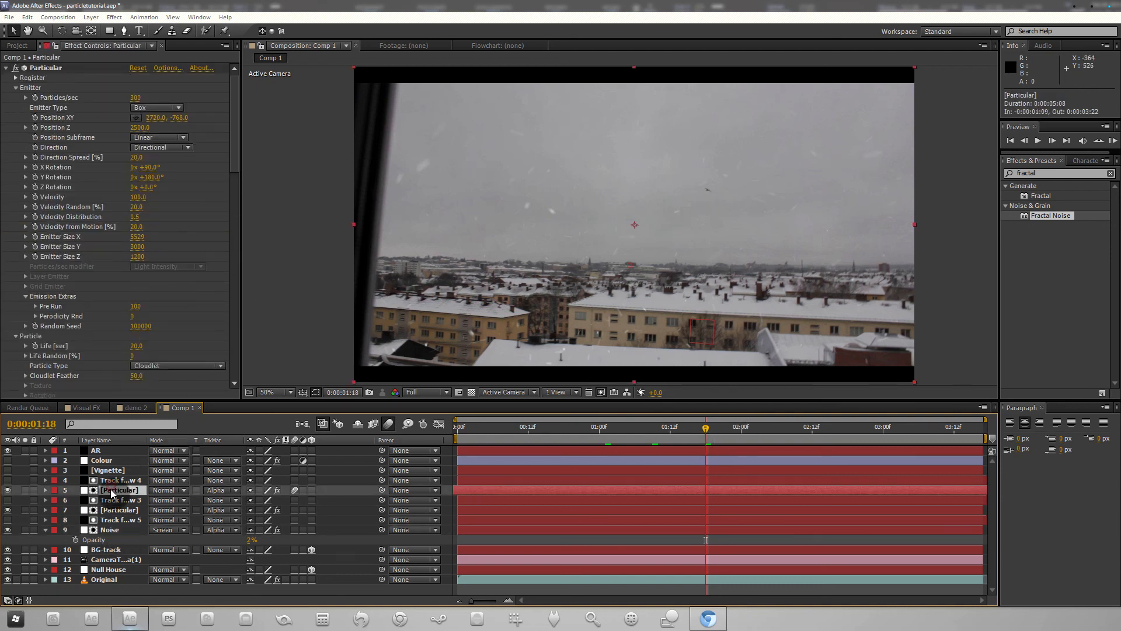
{"action": "left_click", "coordinate": [146, 124]}
{"action": "left_click", "coordinate": [186, 178]}
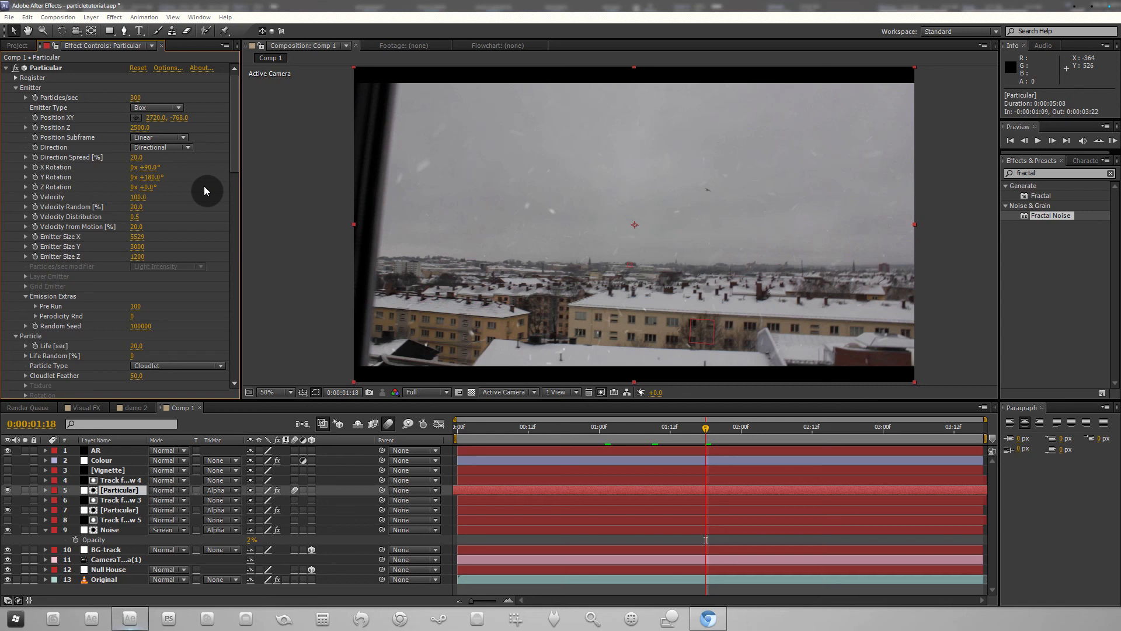
{"action": "left_click", "coordinate": [482, 424]}
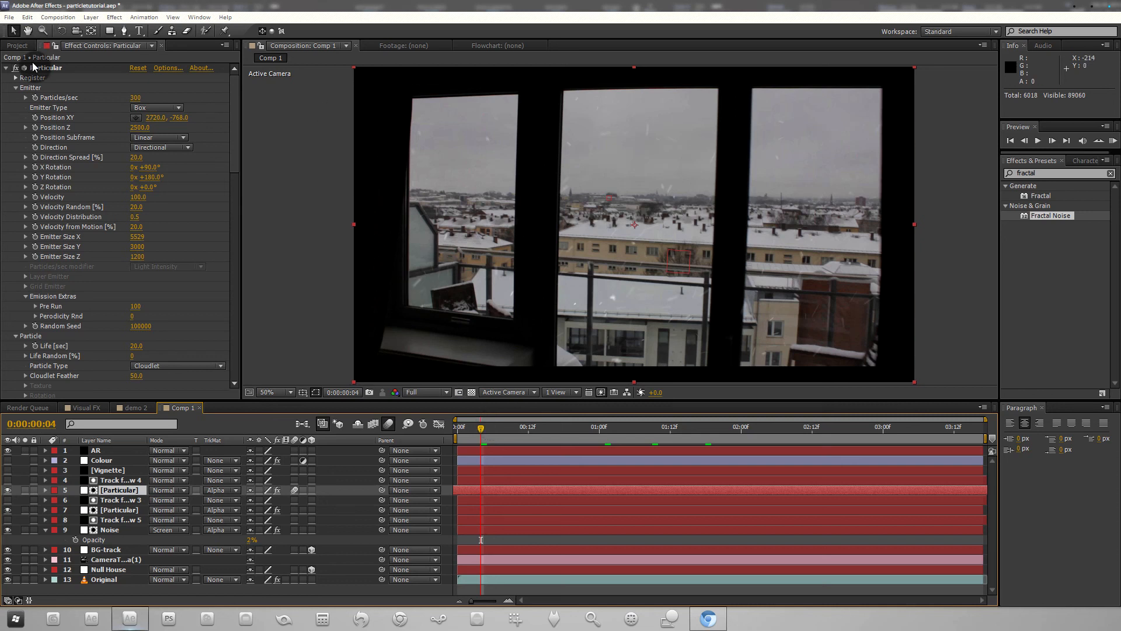
{"action": "left_click", "coordinate": [45, 68]}
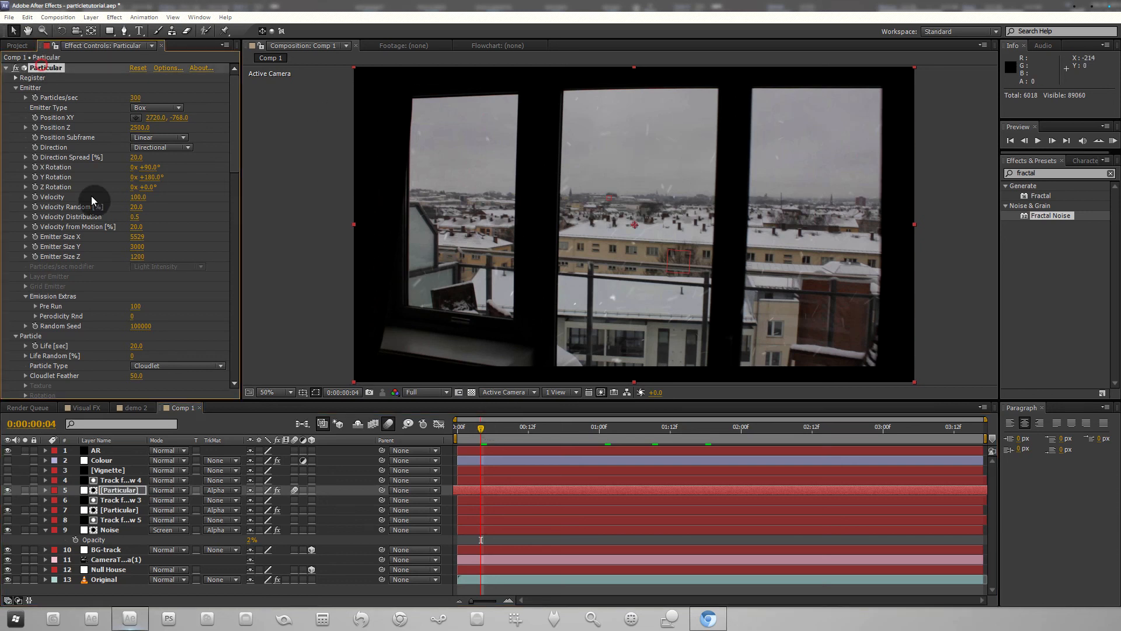
Step: Solo both Particular layers and the Noise layer, and hide the camera tracker layer
{"action": "left_click", "coordinate": [24, 490]}
{"action": "left_click", "coordinate": [24, 510]}
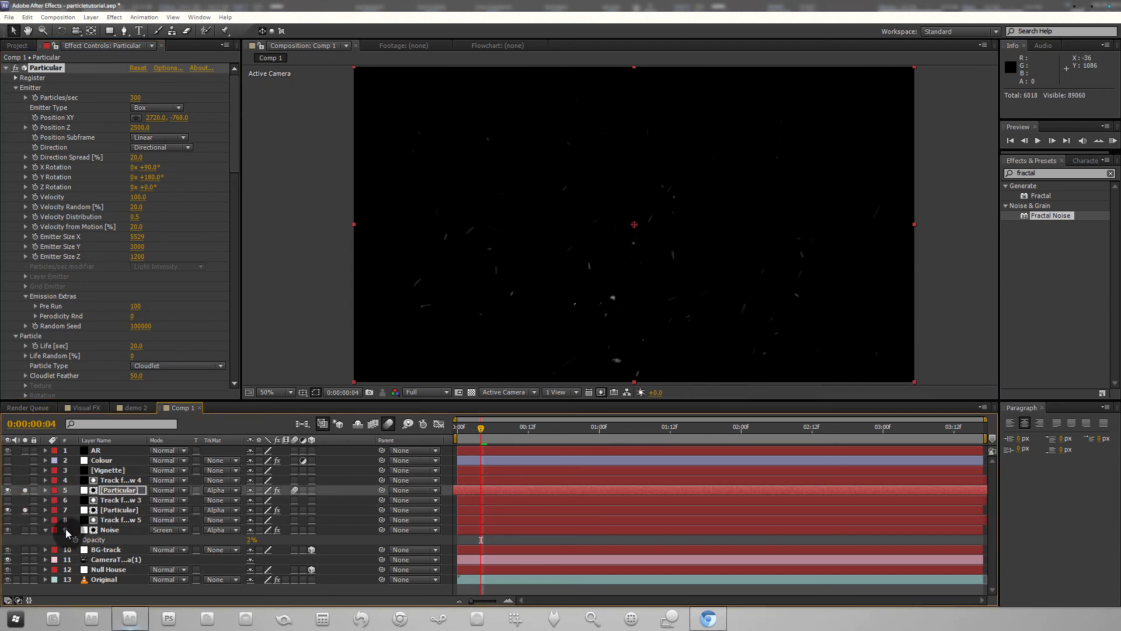
{"action": "left_click", "coordinate": [25, 530]}
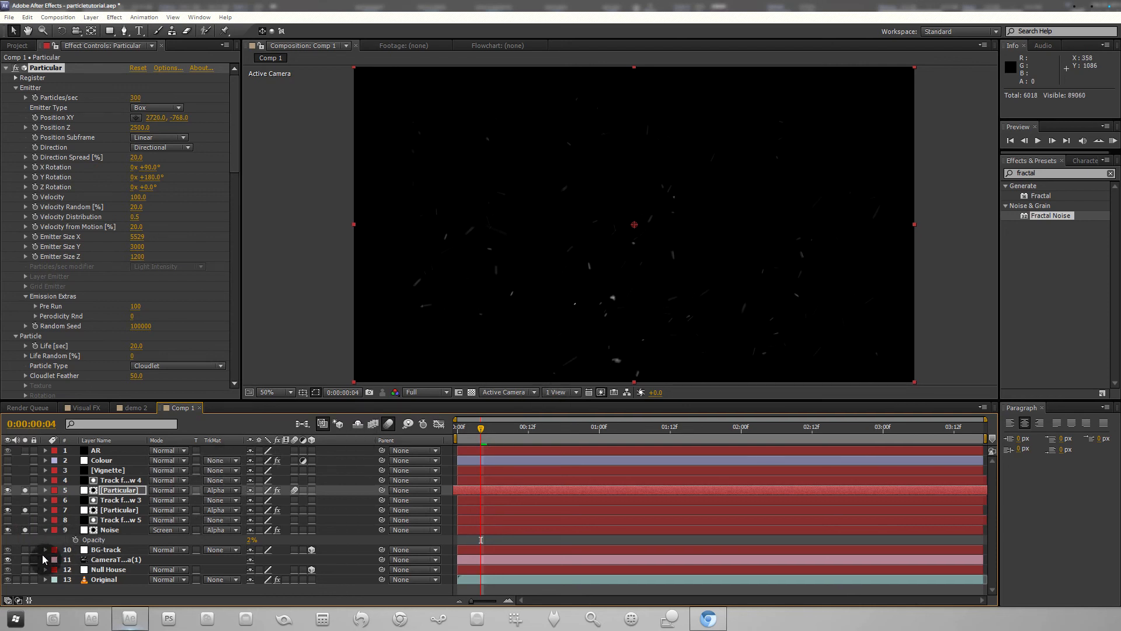
{"action": "left_click", "coordinate": [7, 559]}
Step: Check the isolated snow and noise through to 0:00:01:18 and save the project
{"action": "left_click_drag", "start_coordinate": [481, 428], "coordinate": [631, 436]}
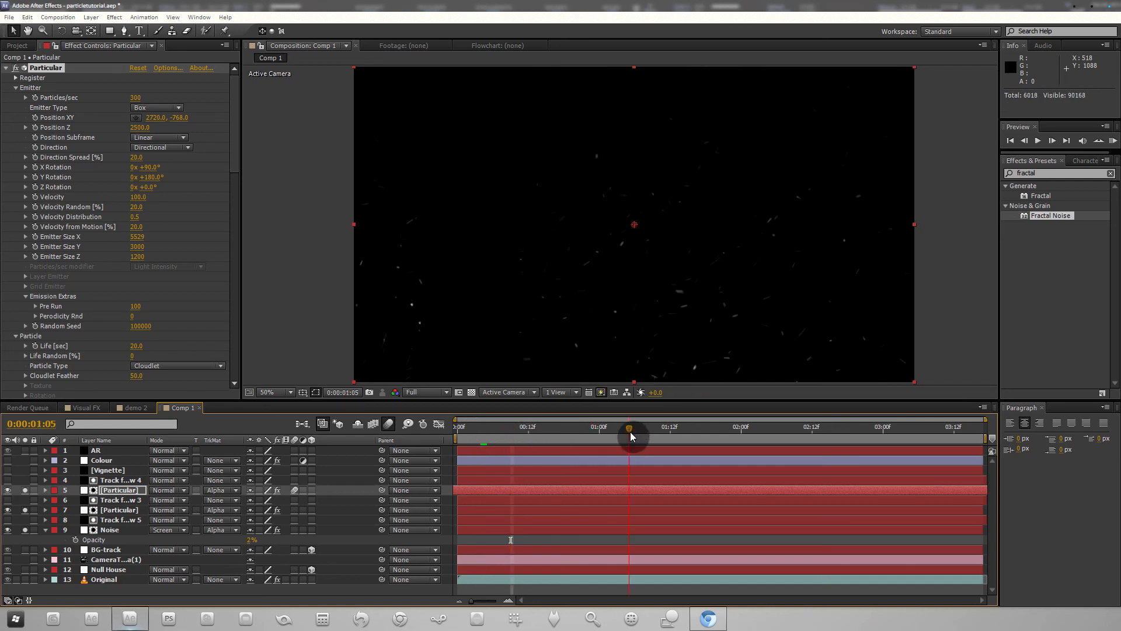
{"action": "left_click_drag", "start_coordinate": [728, 427], "coordinate": [706, 430]}
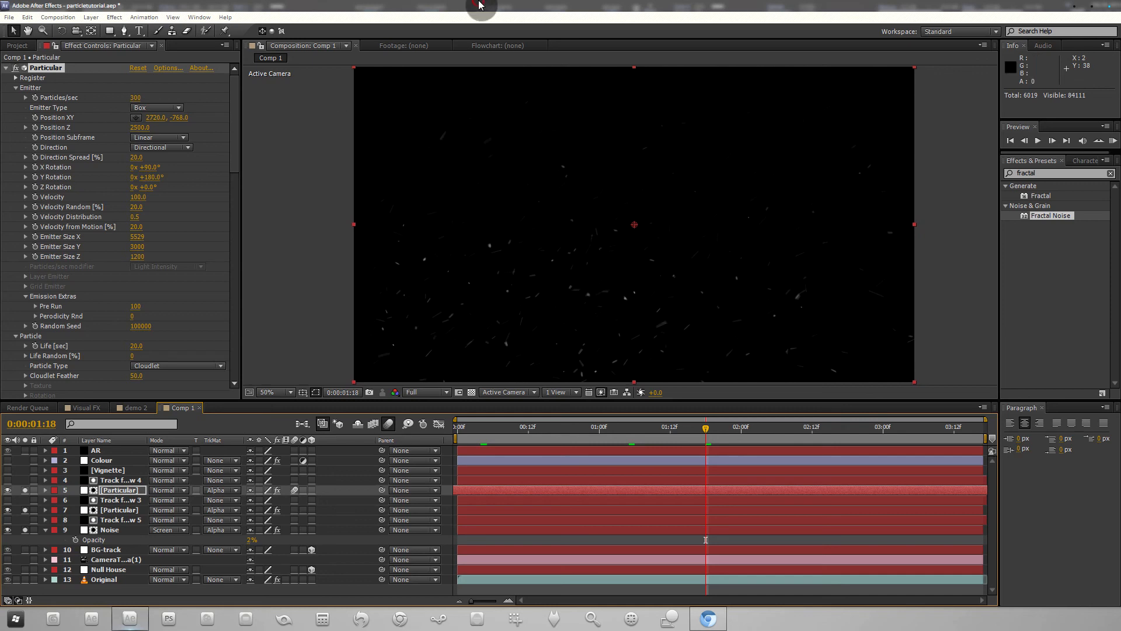
{"action": "key", "text": "ctrl+s"}
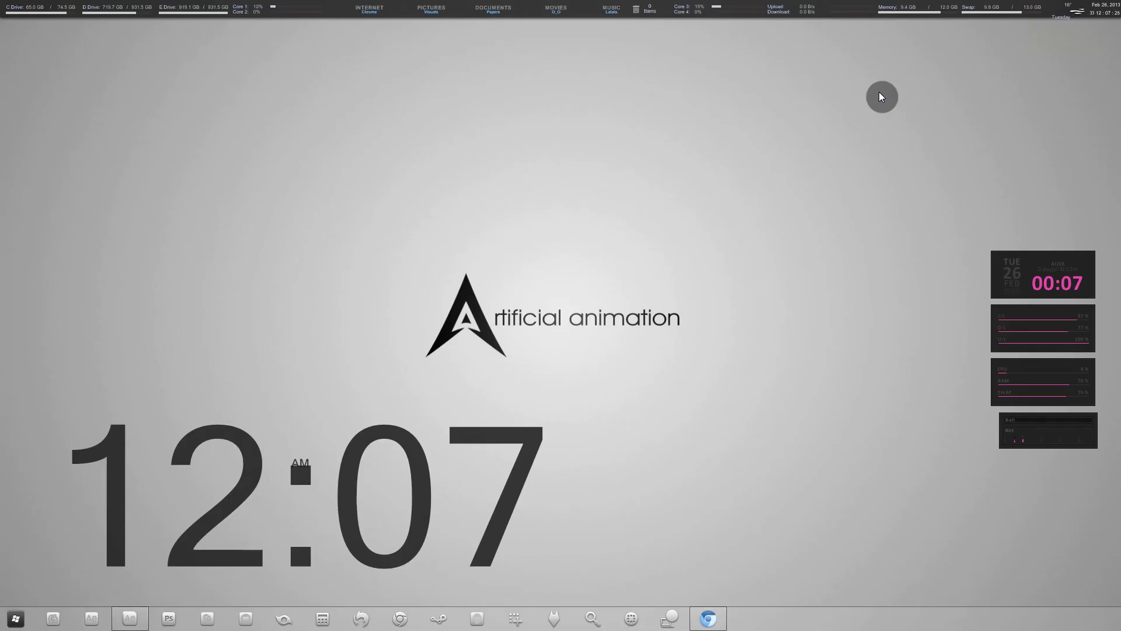